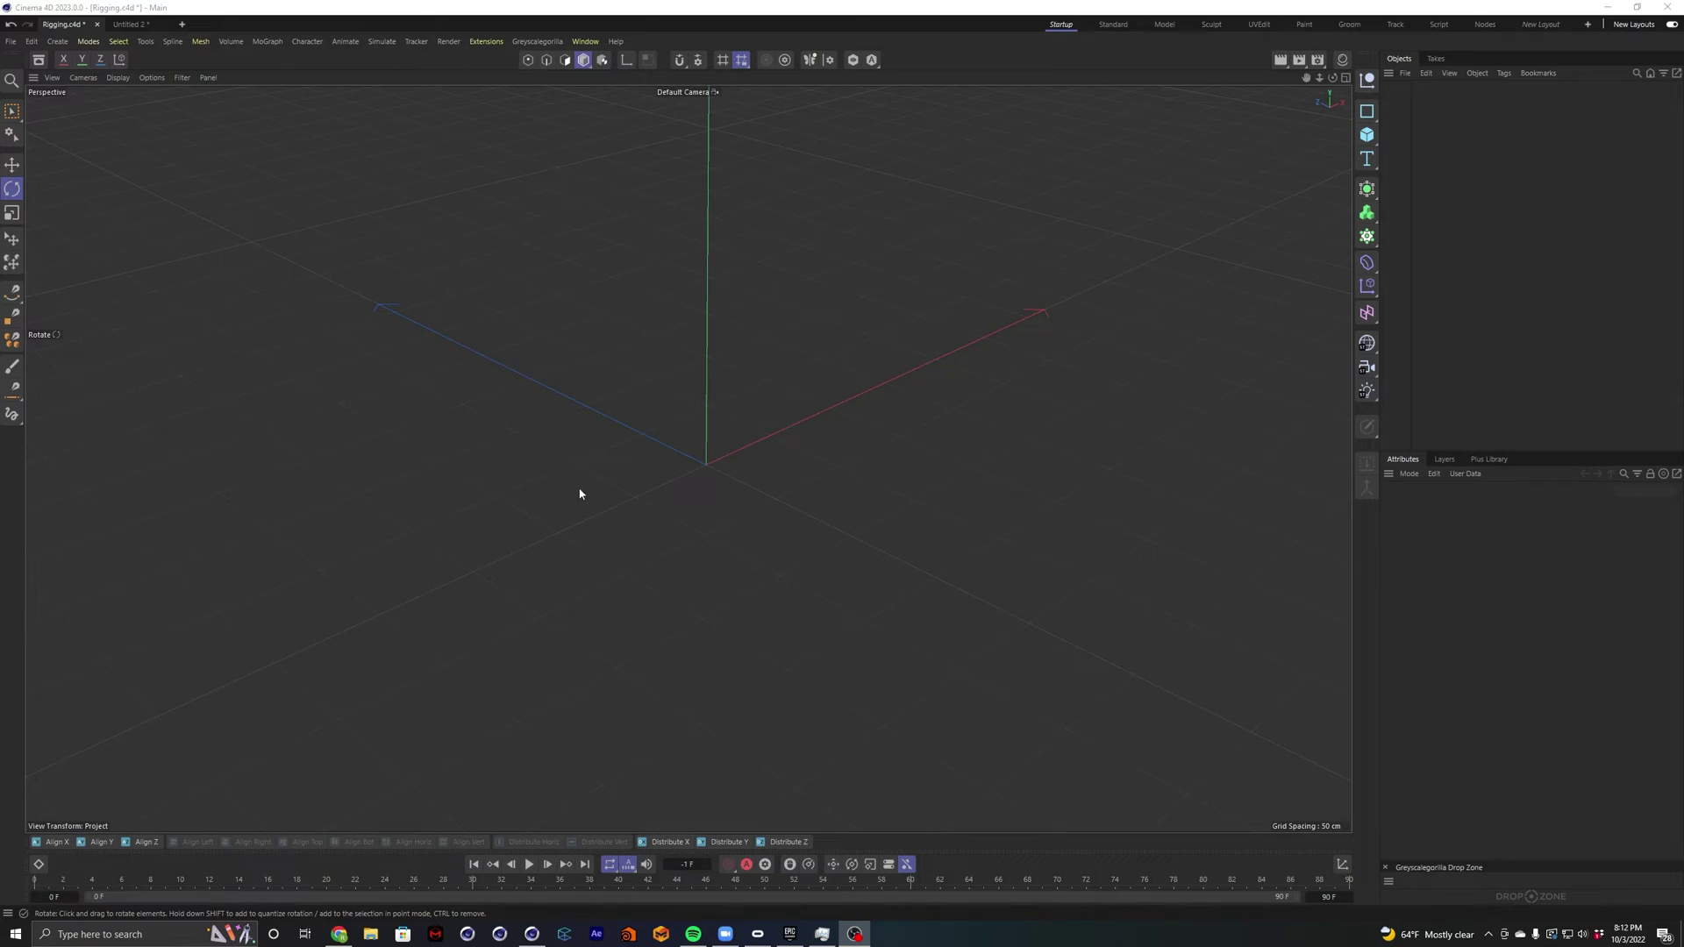
Add a cylinder with 16 height segments and 32 rotation segments and convert it to an editable polygon object.
left_click(1369, 136)
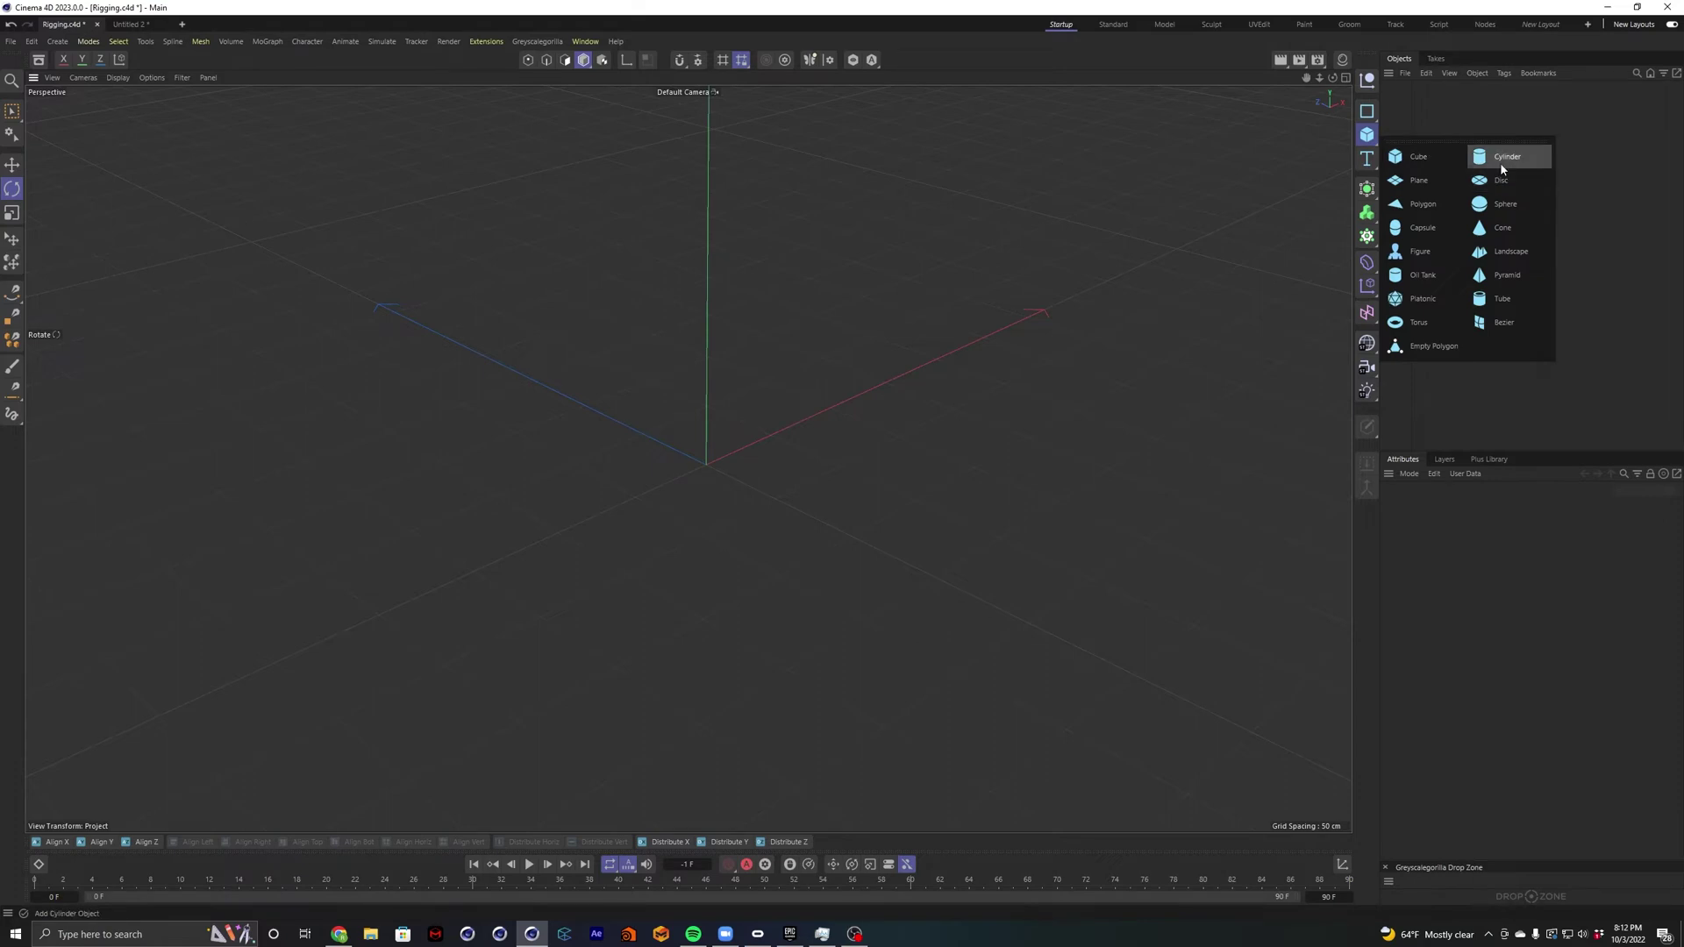
left_click(1502, 158)
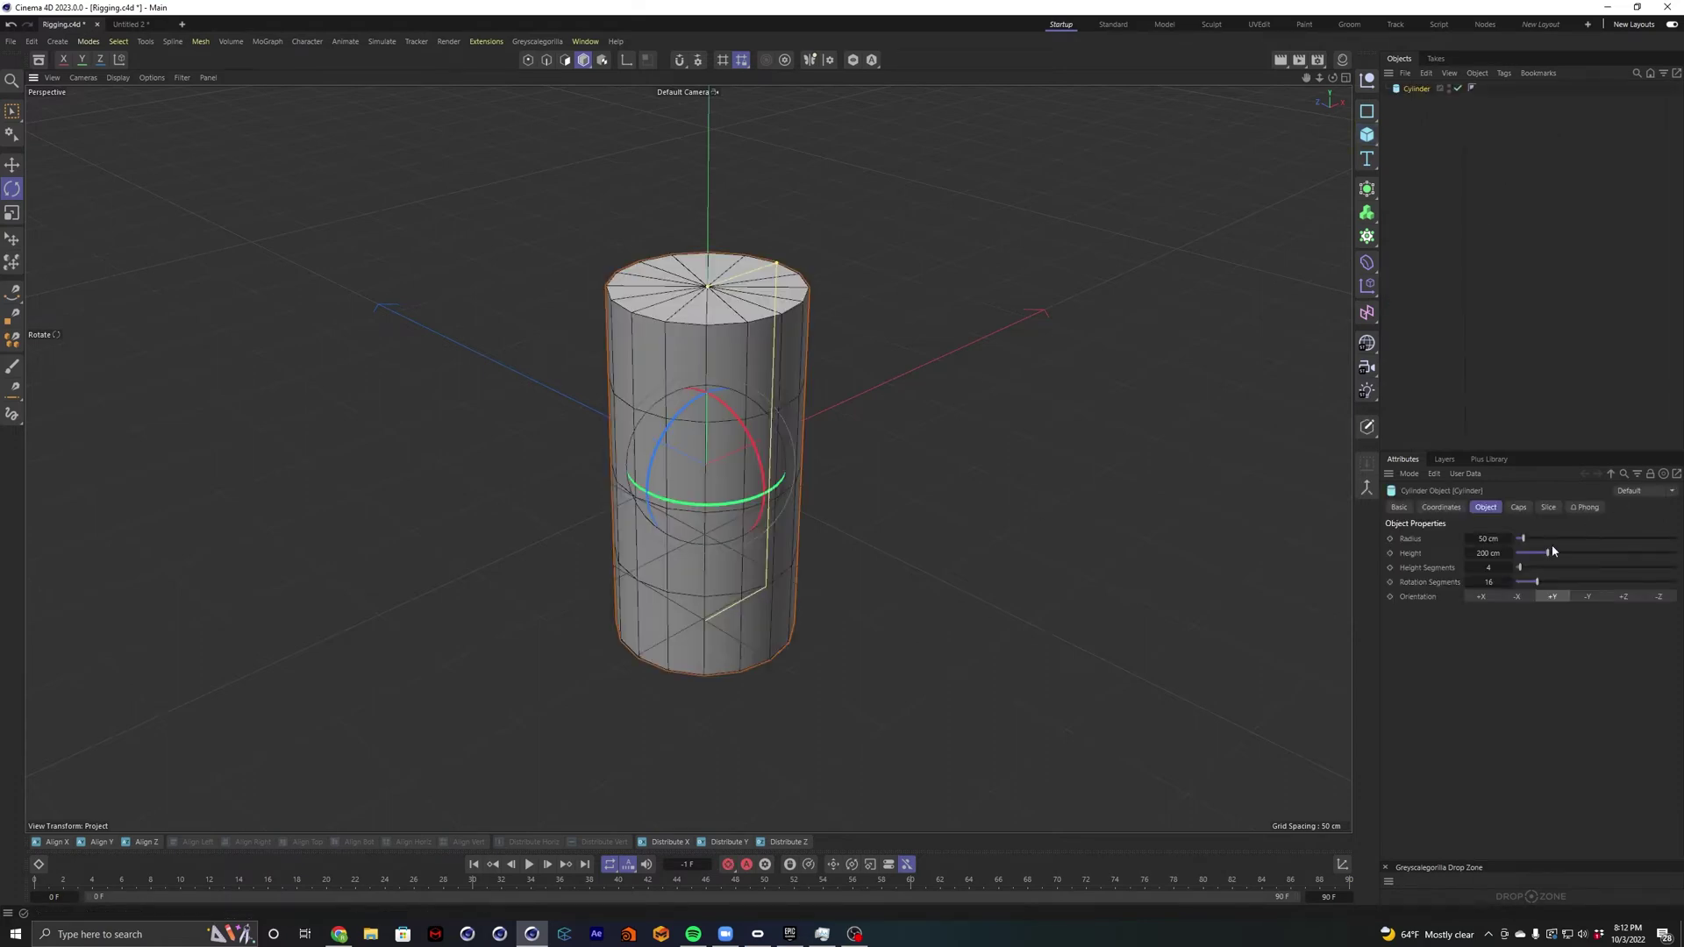
left_click_drag(1522, 567, 1546, 586)
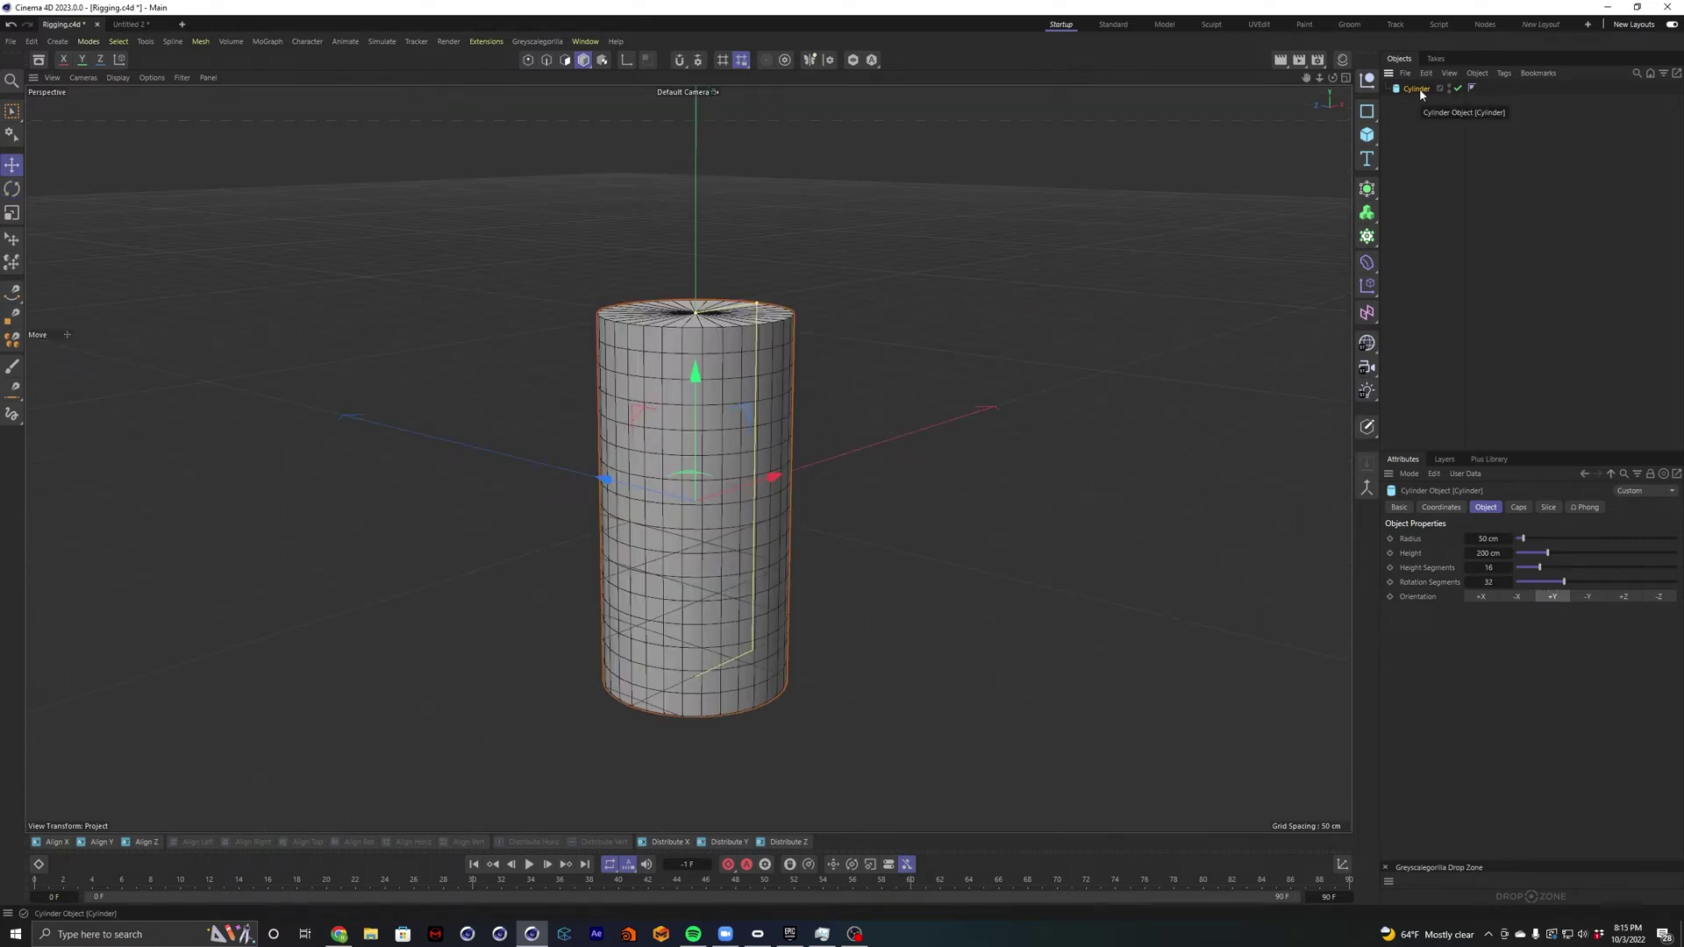
key("c")
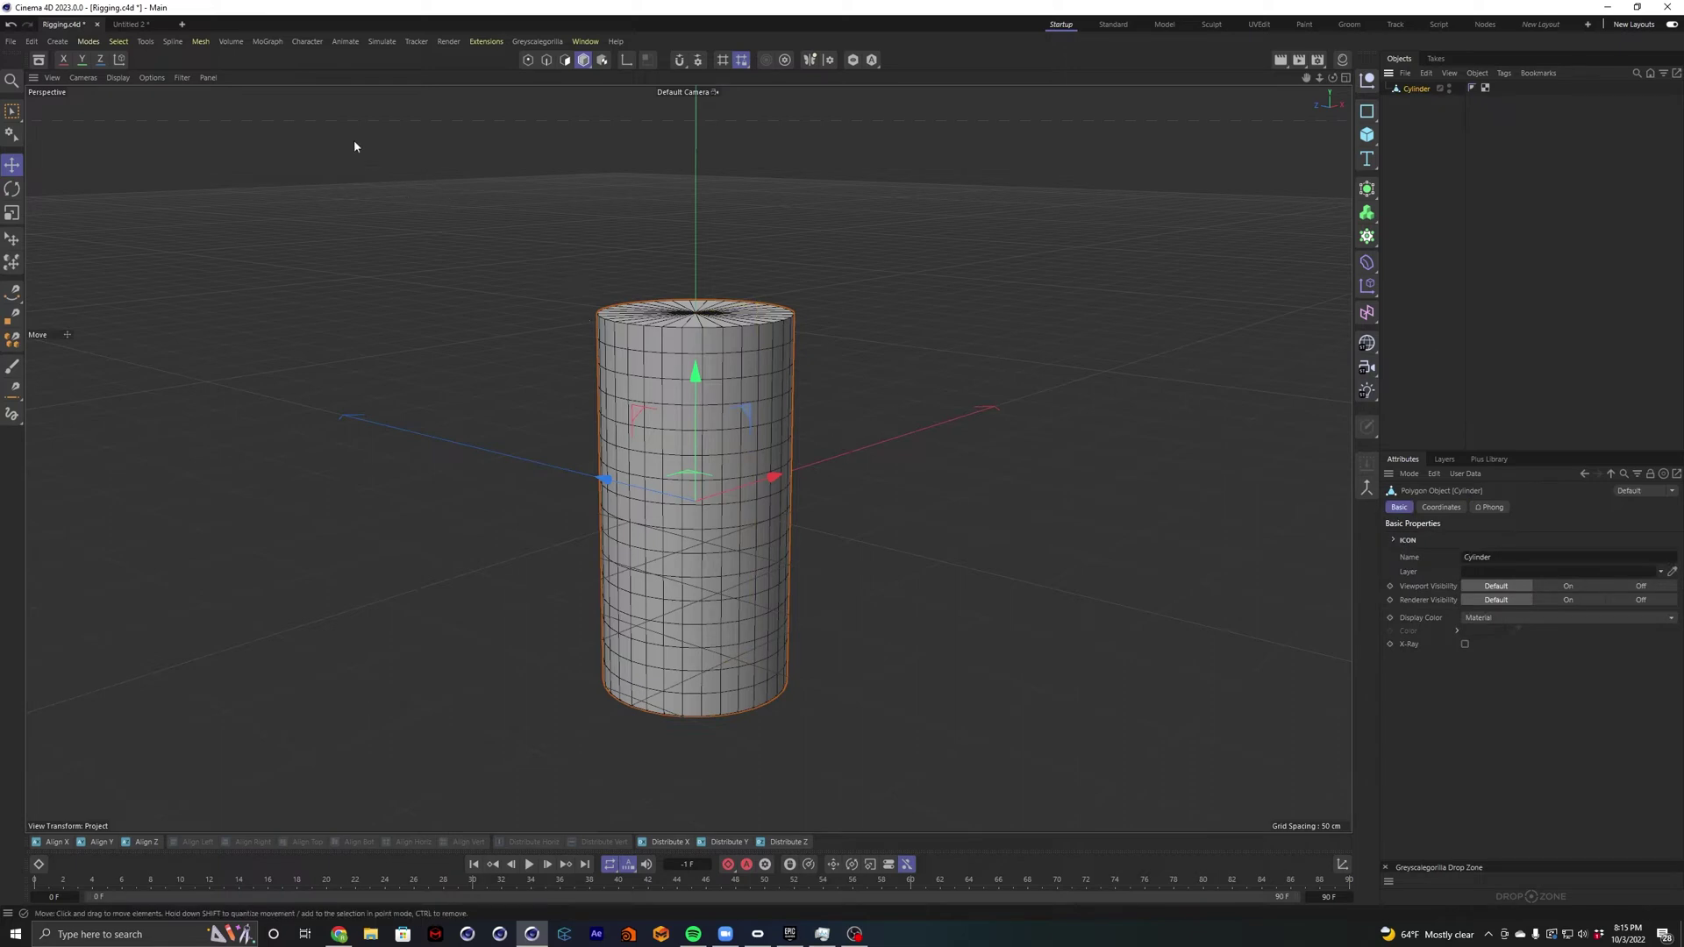
Detach the character commands as a floating palette and place it over the lower part of the viewport's edge.
left_click(307, 41)
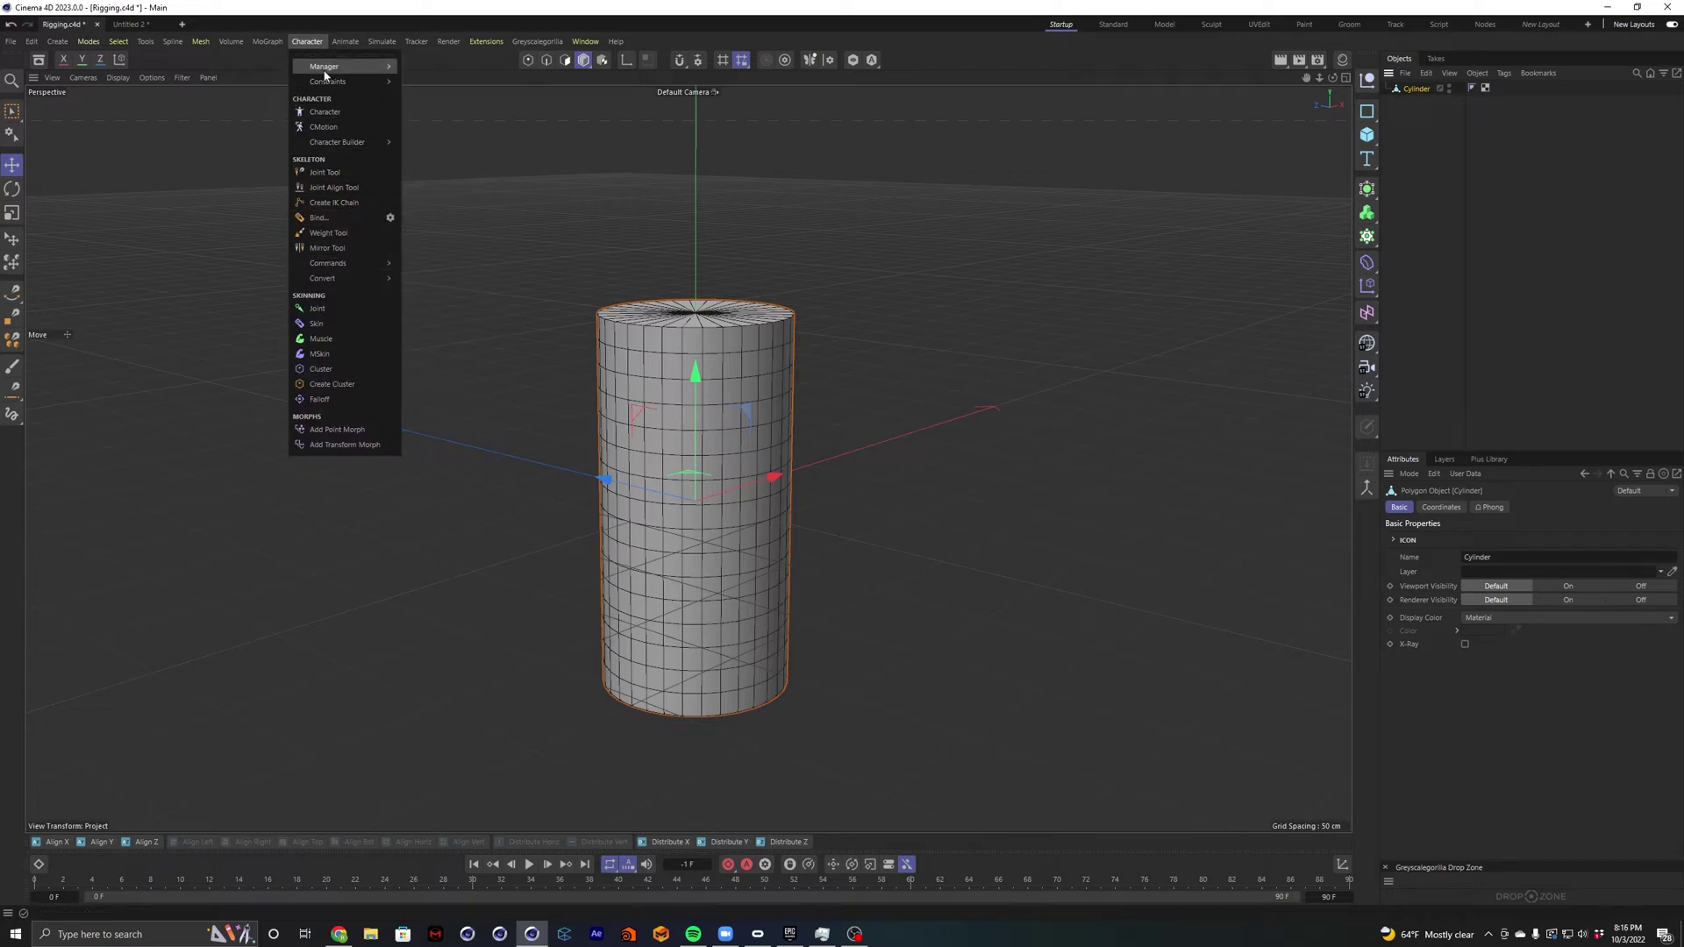
left_click(327, 55)
left_click_drag(336, 42, 69, 481)
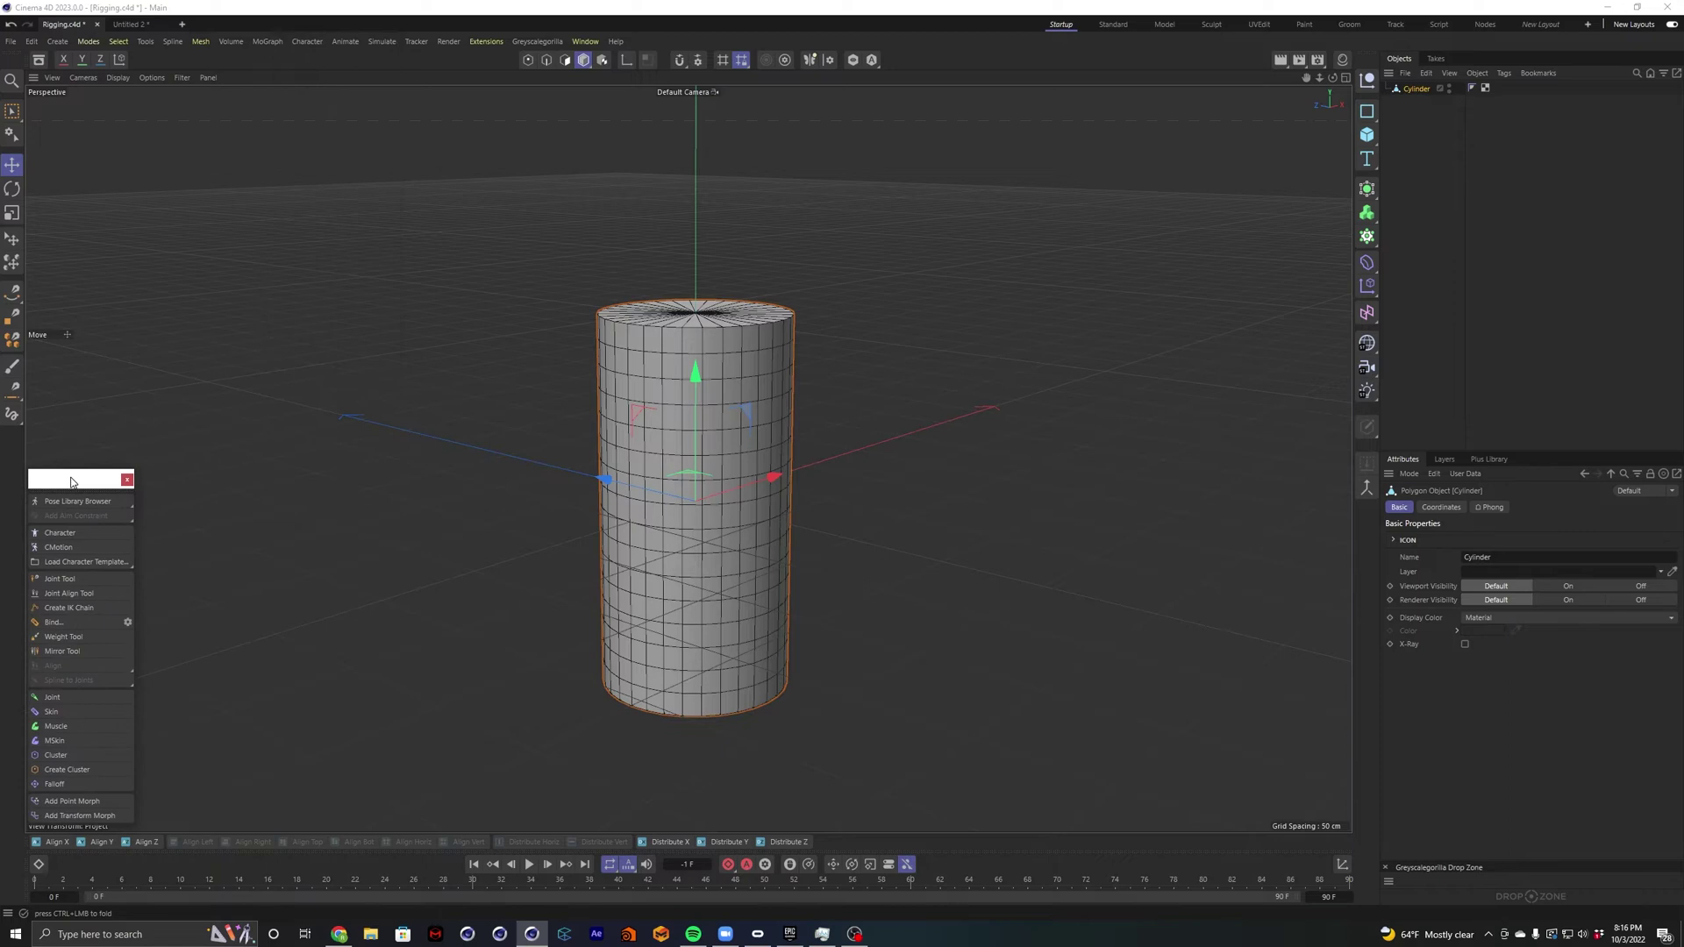
In the front view, draw a three-joint chain along the cylinder's central axis, from its base through the middle to its top.
middle_click(630, 424)
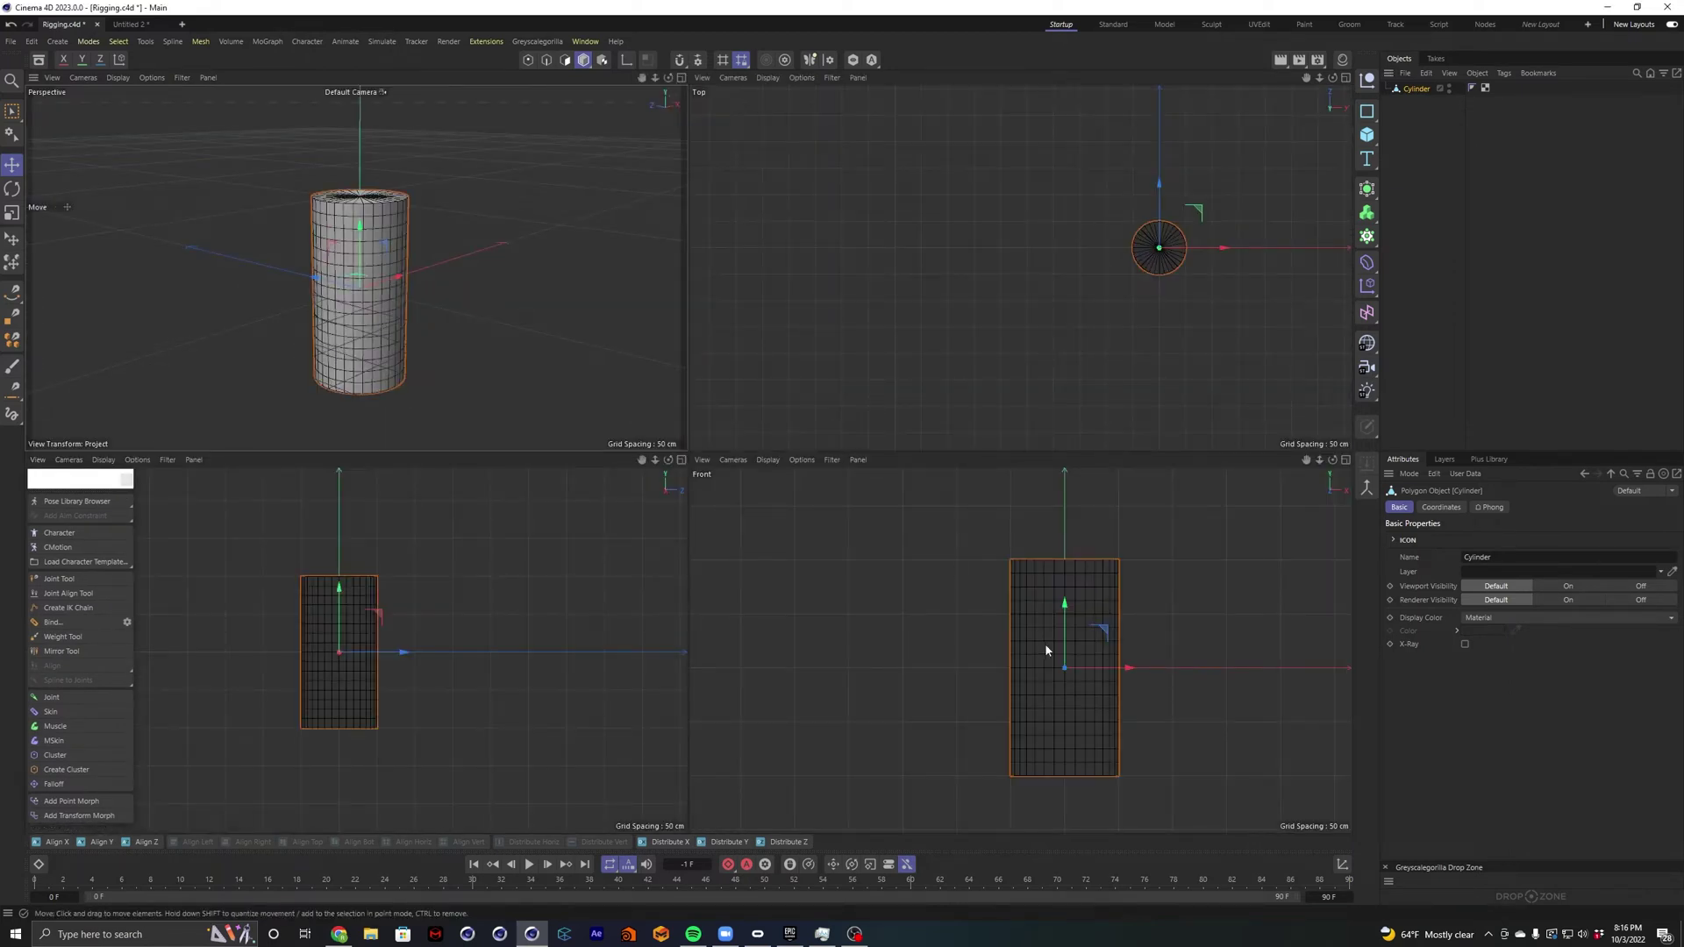
middle_click(1046, 650)
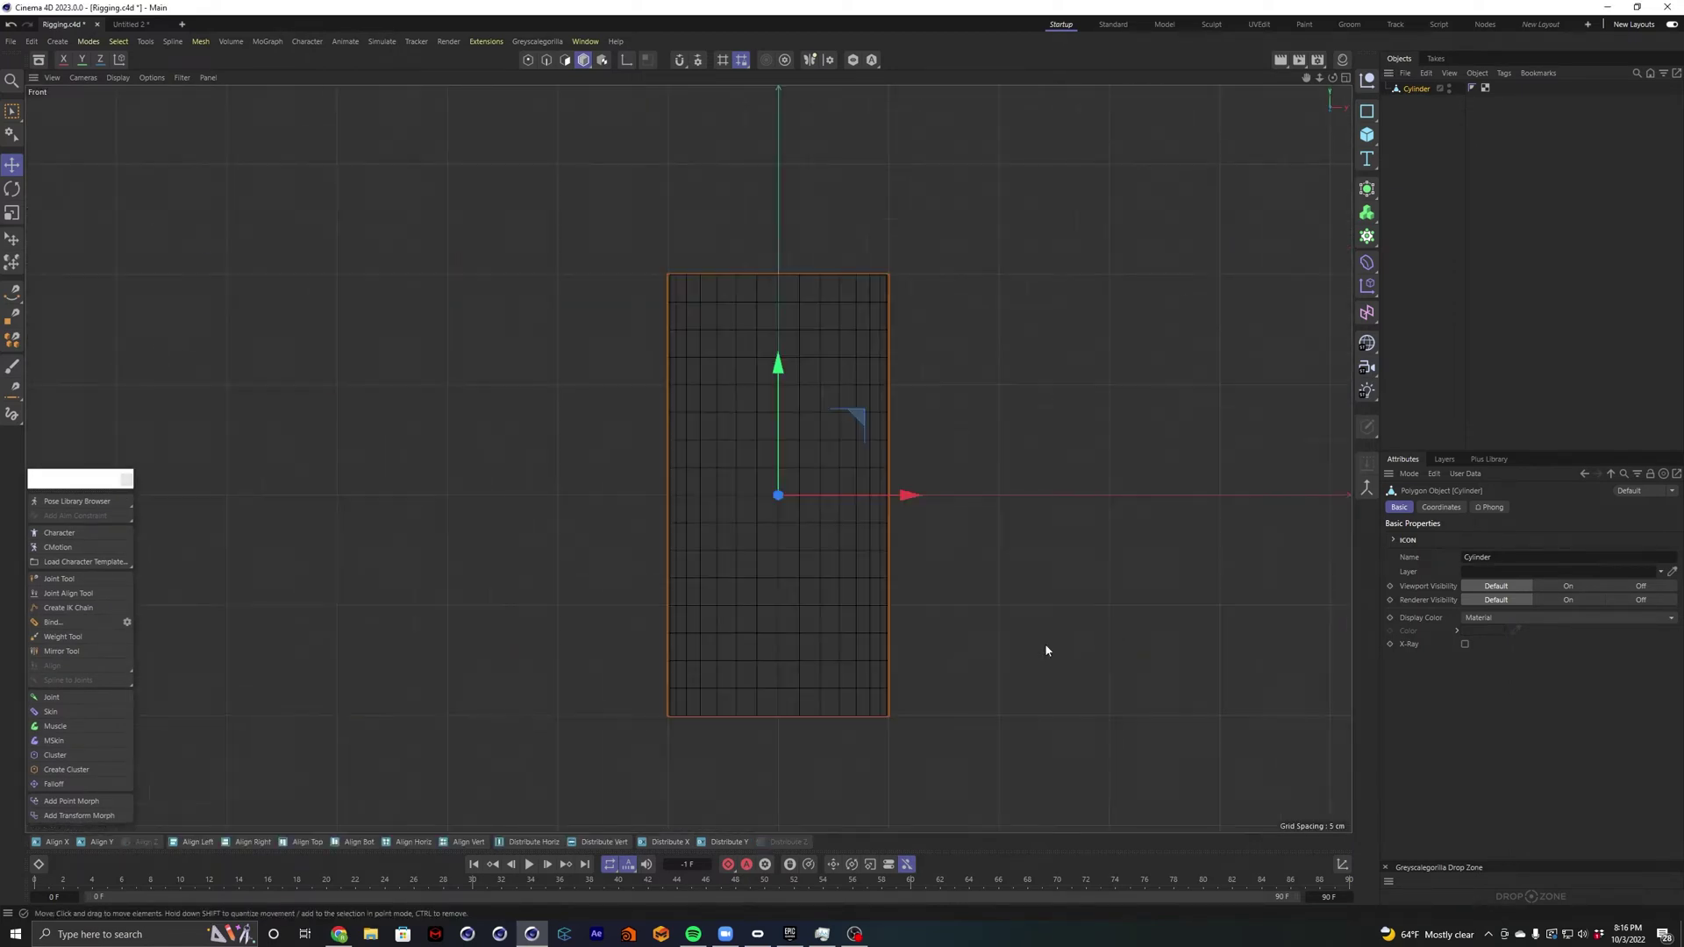
left_click(61, 581)
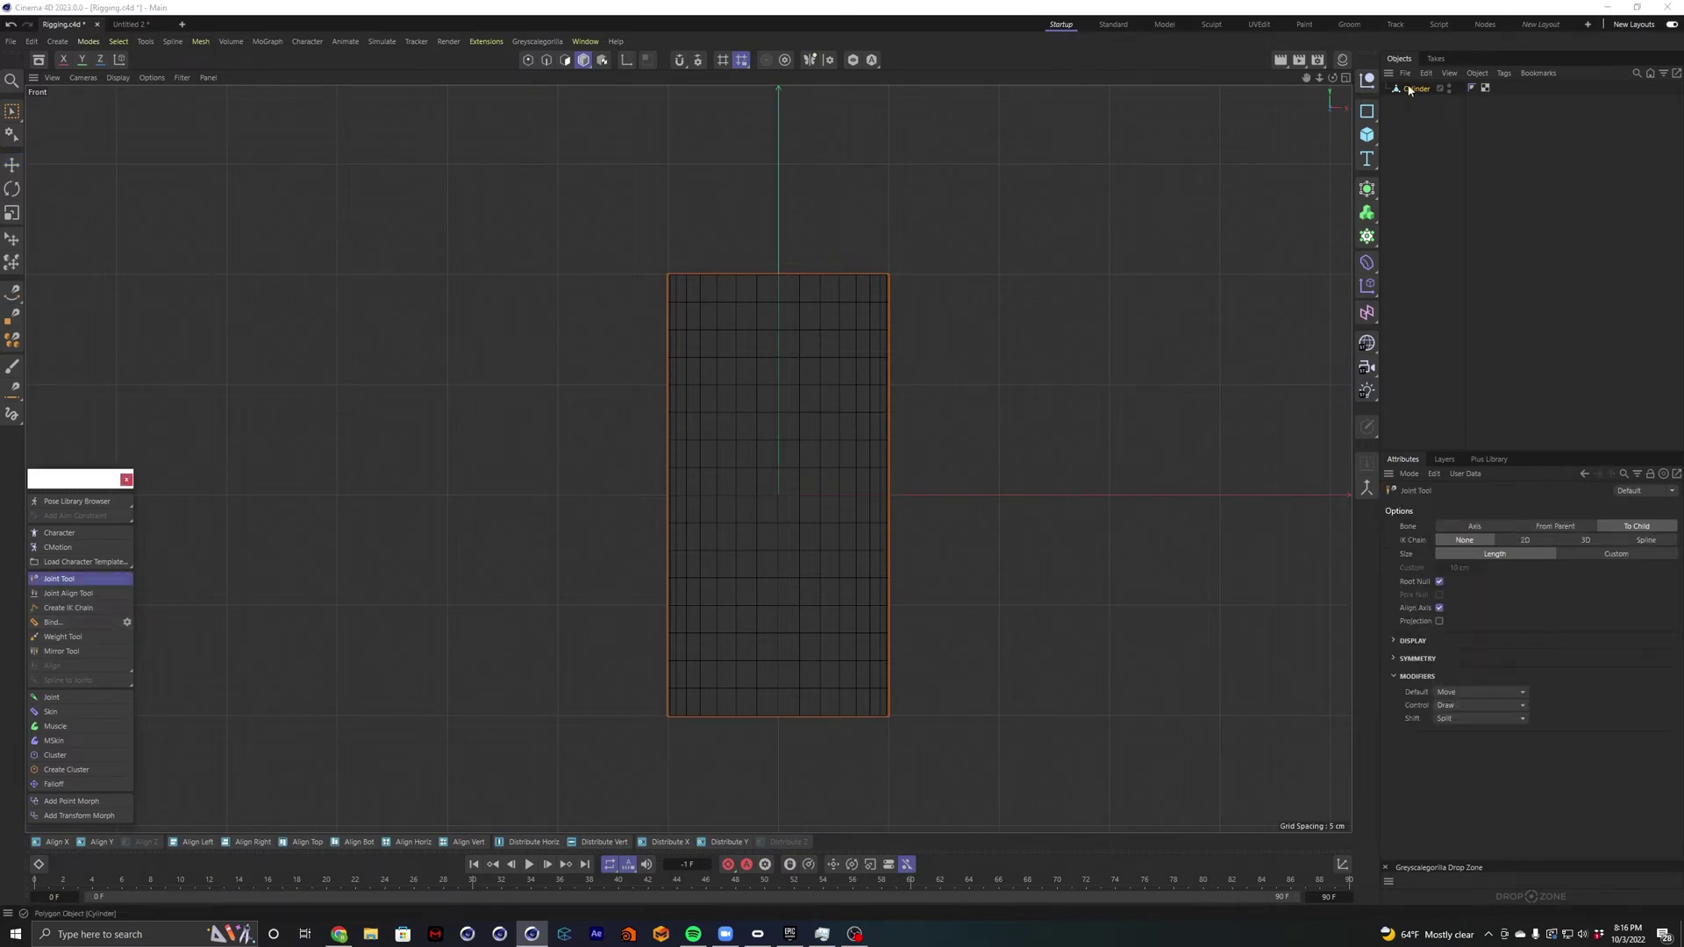
left_click(779, 718, "ctrl")
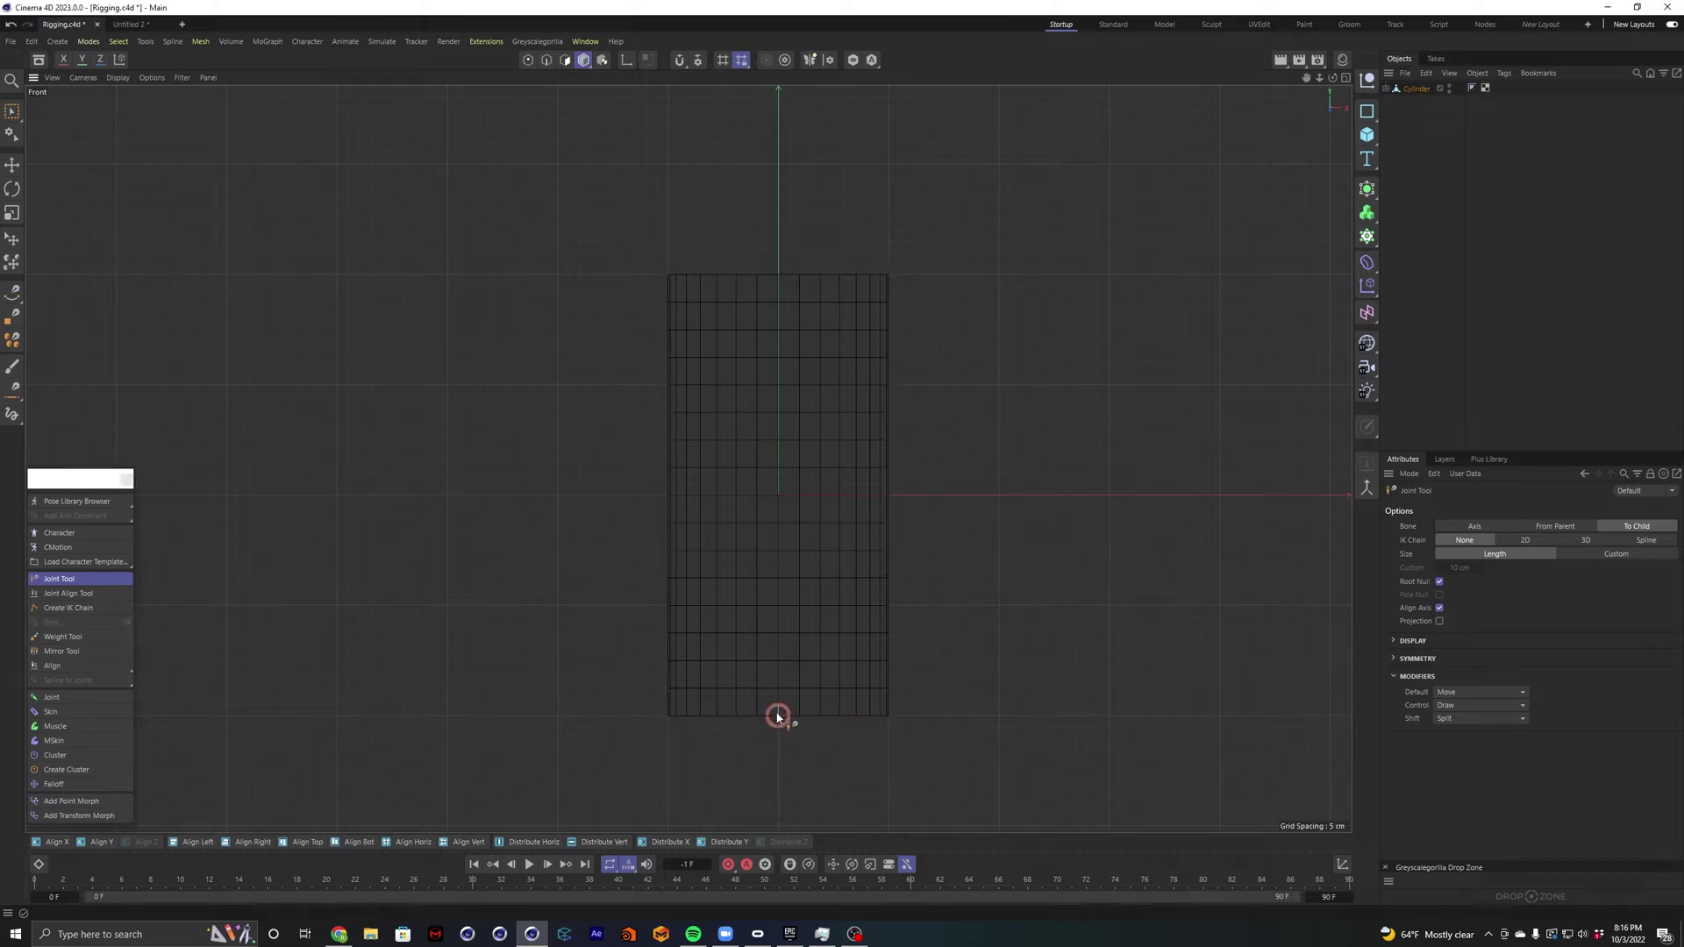
left_click(778, 491, "ctrl")
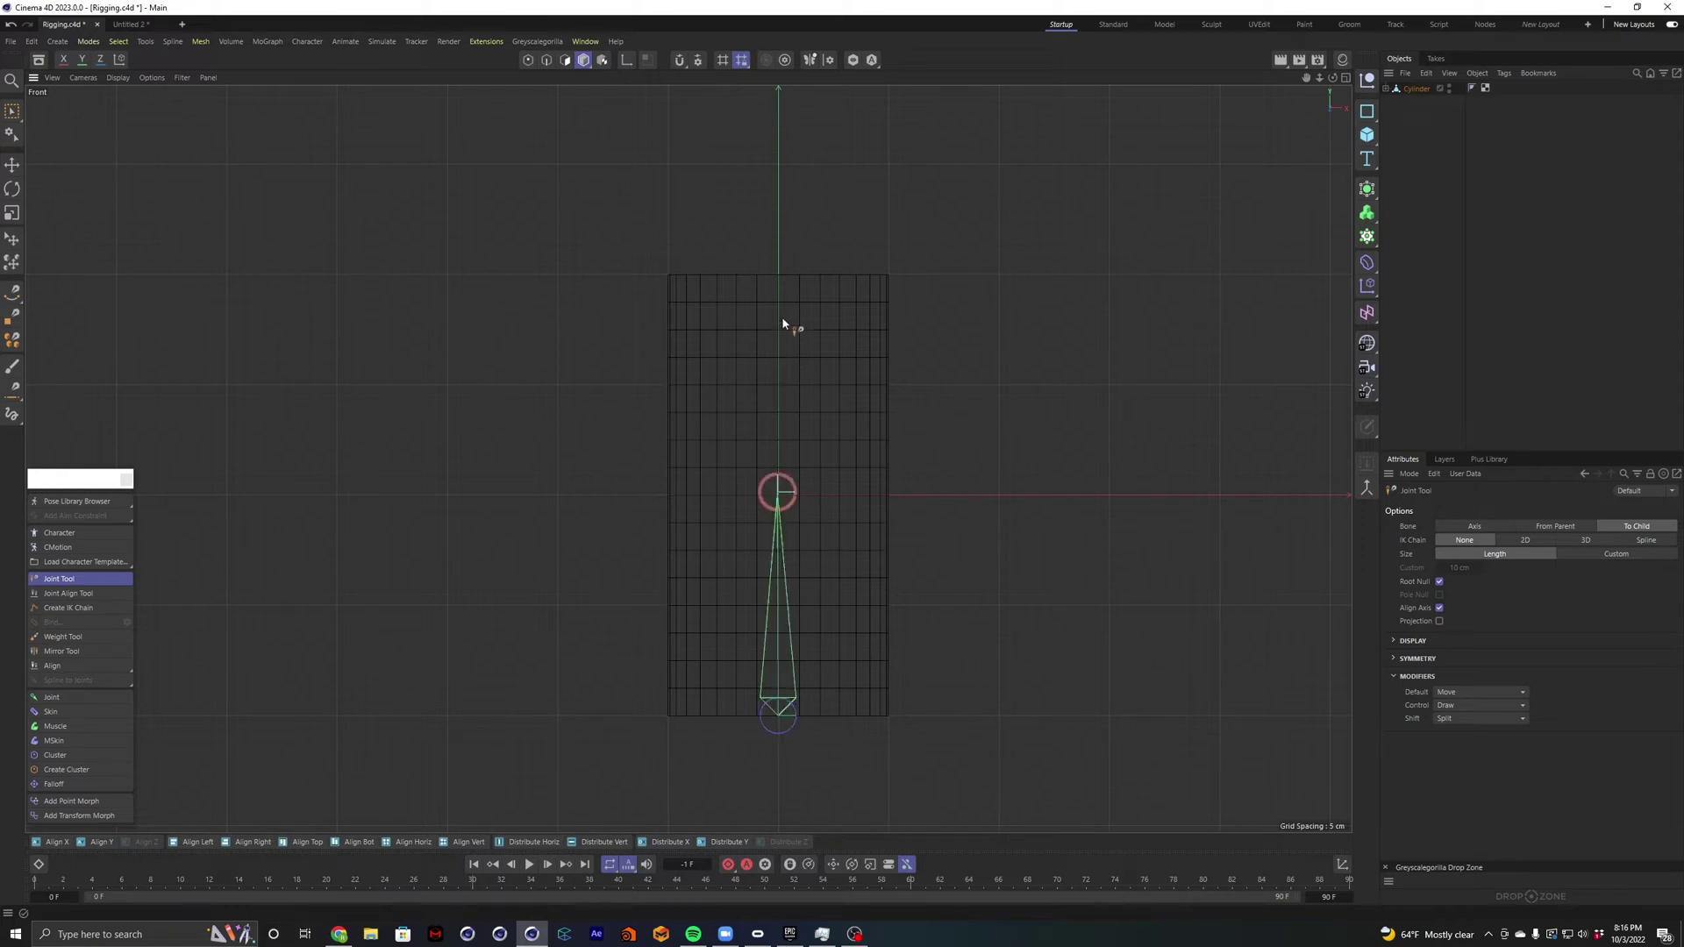
left_click(779, 277, "ctrl")
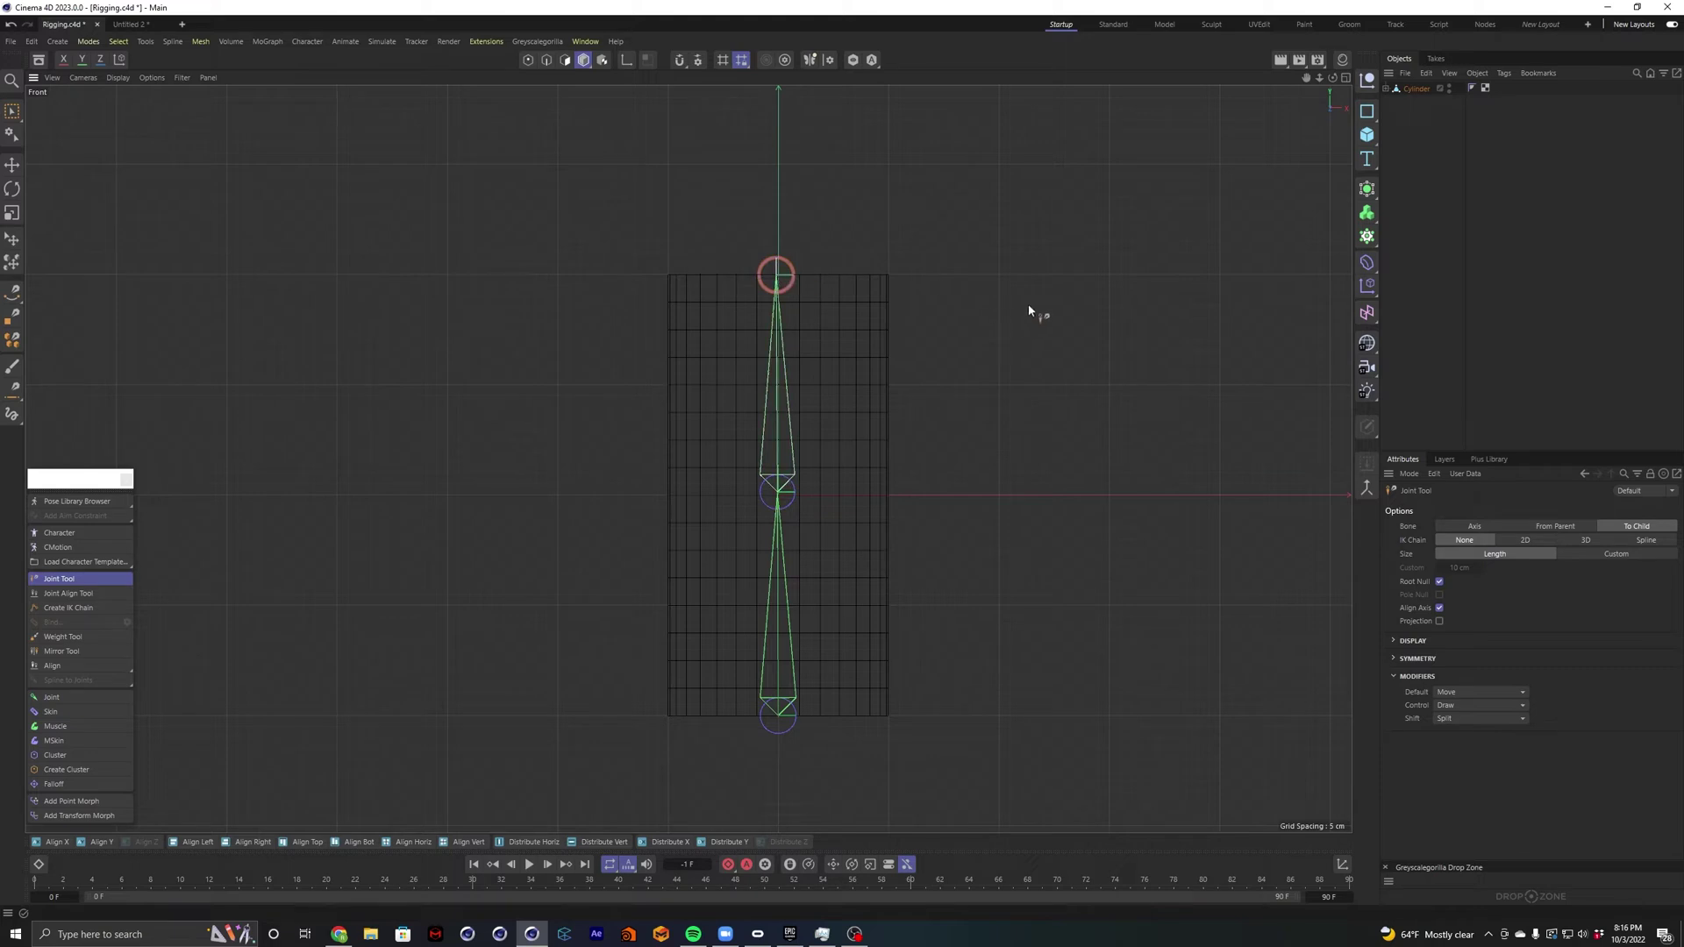
left_click(1386, 88)
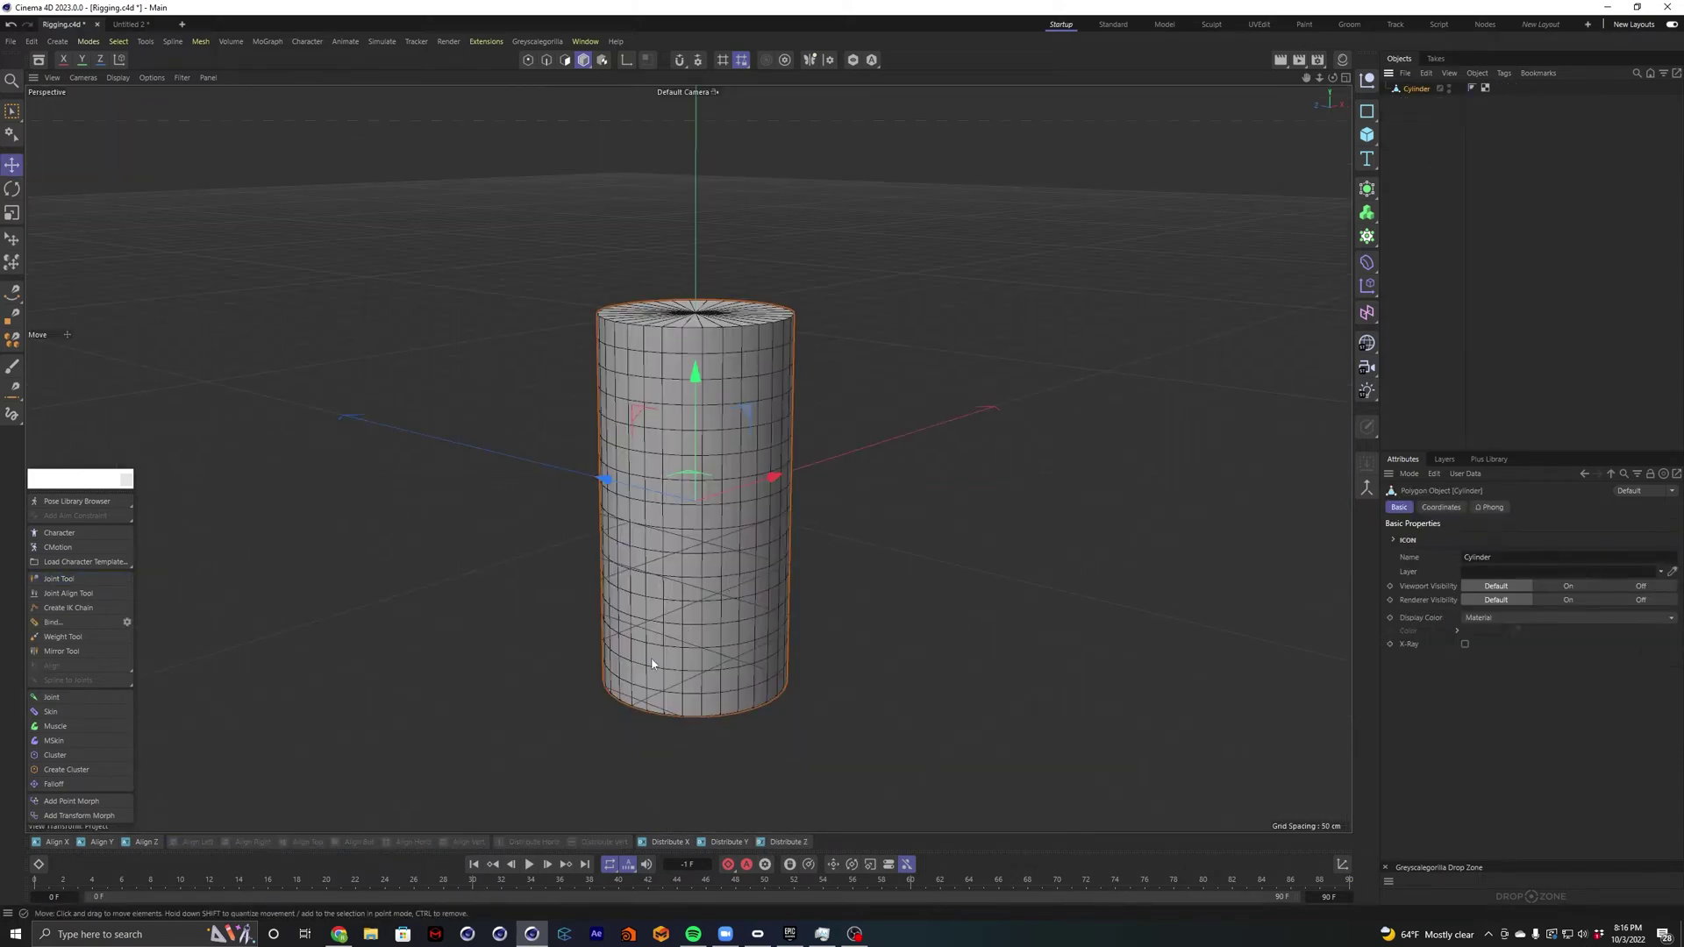
Move the cylinder away from the world origin and frame it in the front view.
left_click_drag(686, 666, 1244, 520)
left_click_drag(1244, 520, 786, 592, "alt")
middle_click_drag(786, 592, 369, 583, "alt")
left_click_drag(735, 555, 1057, 463)
right_click_drag(1057, 463, 636, 545, "alt")
left_click_drag(635, 545, 785, 520, "alt")
middle_click(786, 519)
middle_click(1008, 558)
scroll(1114, 614, "down", 5)
middle_click_drag(1110, 518, 856, 567, "alt")
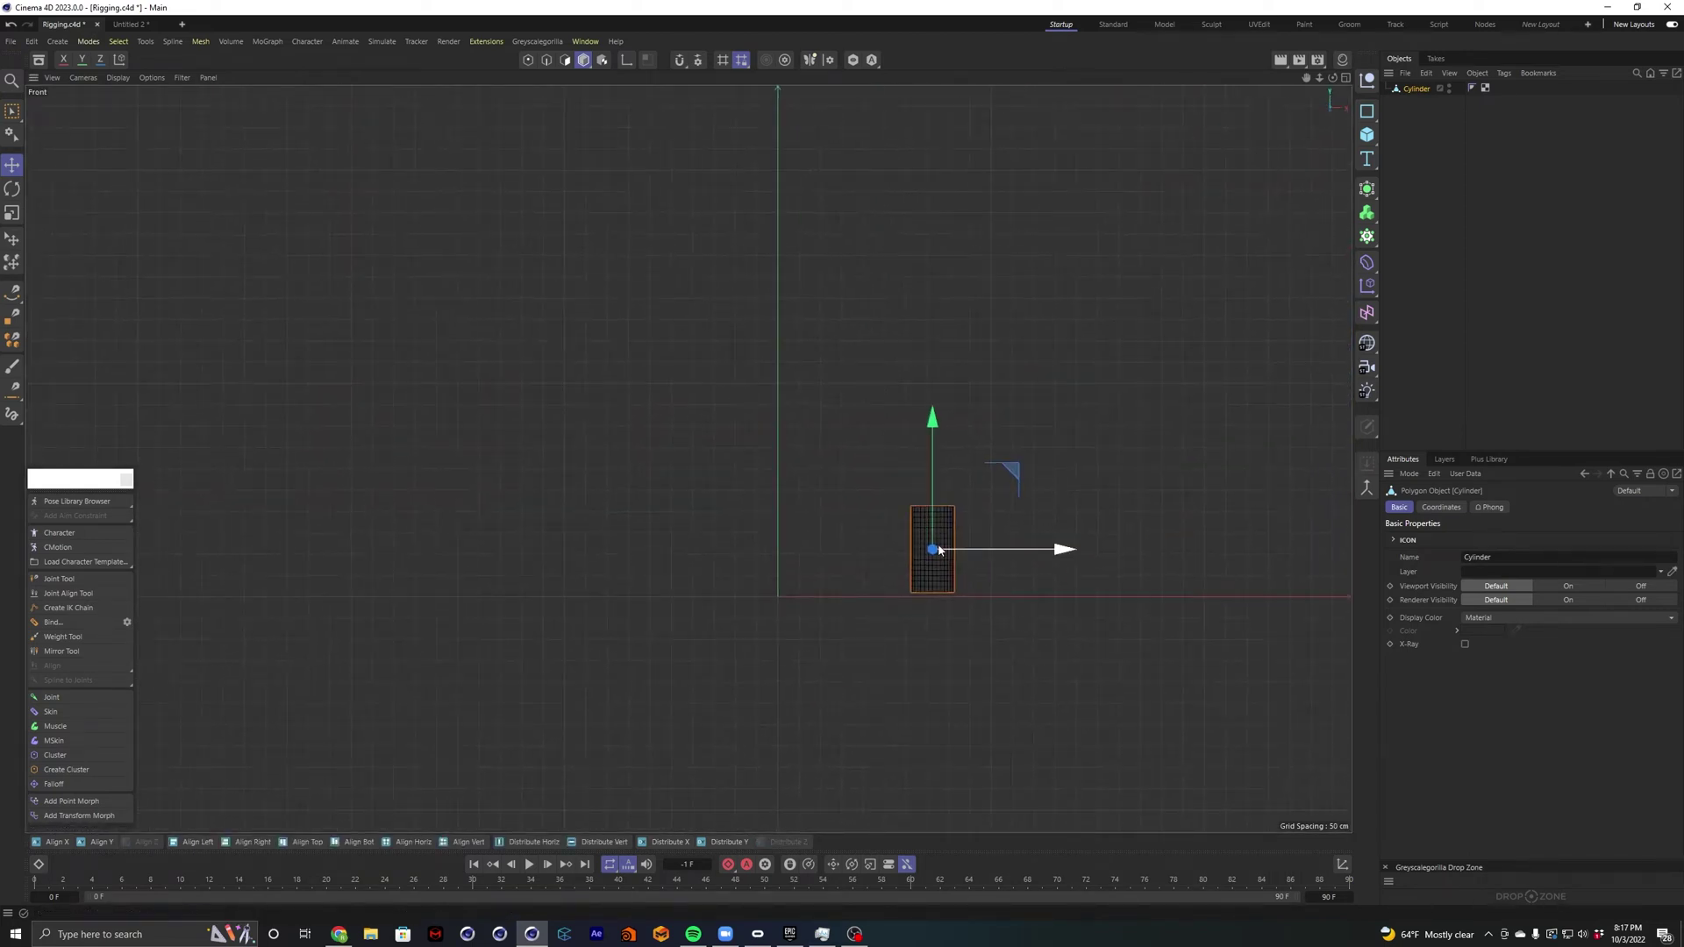
scroll(941, 557, "up", 5)
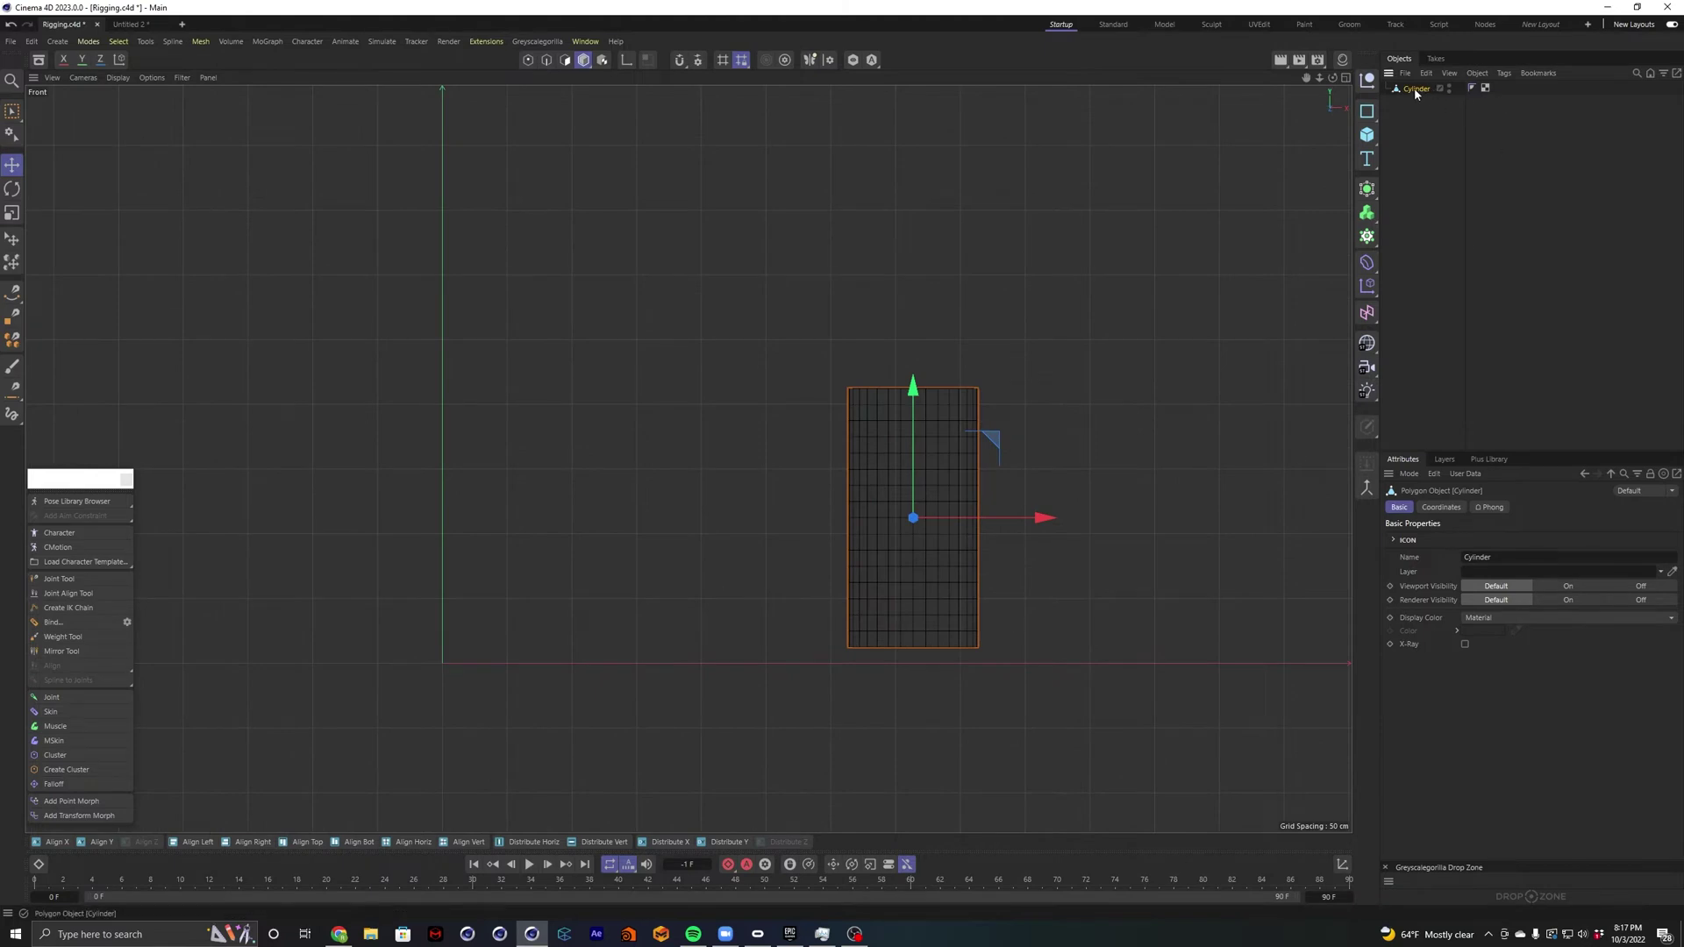
Draw a joint chain inside the offset cylinder with joints at its base, middle and top, and check its placement in perspective.
left_click(59, 579)
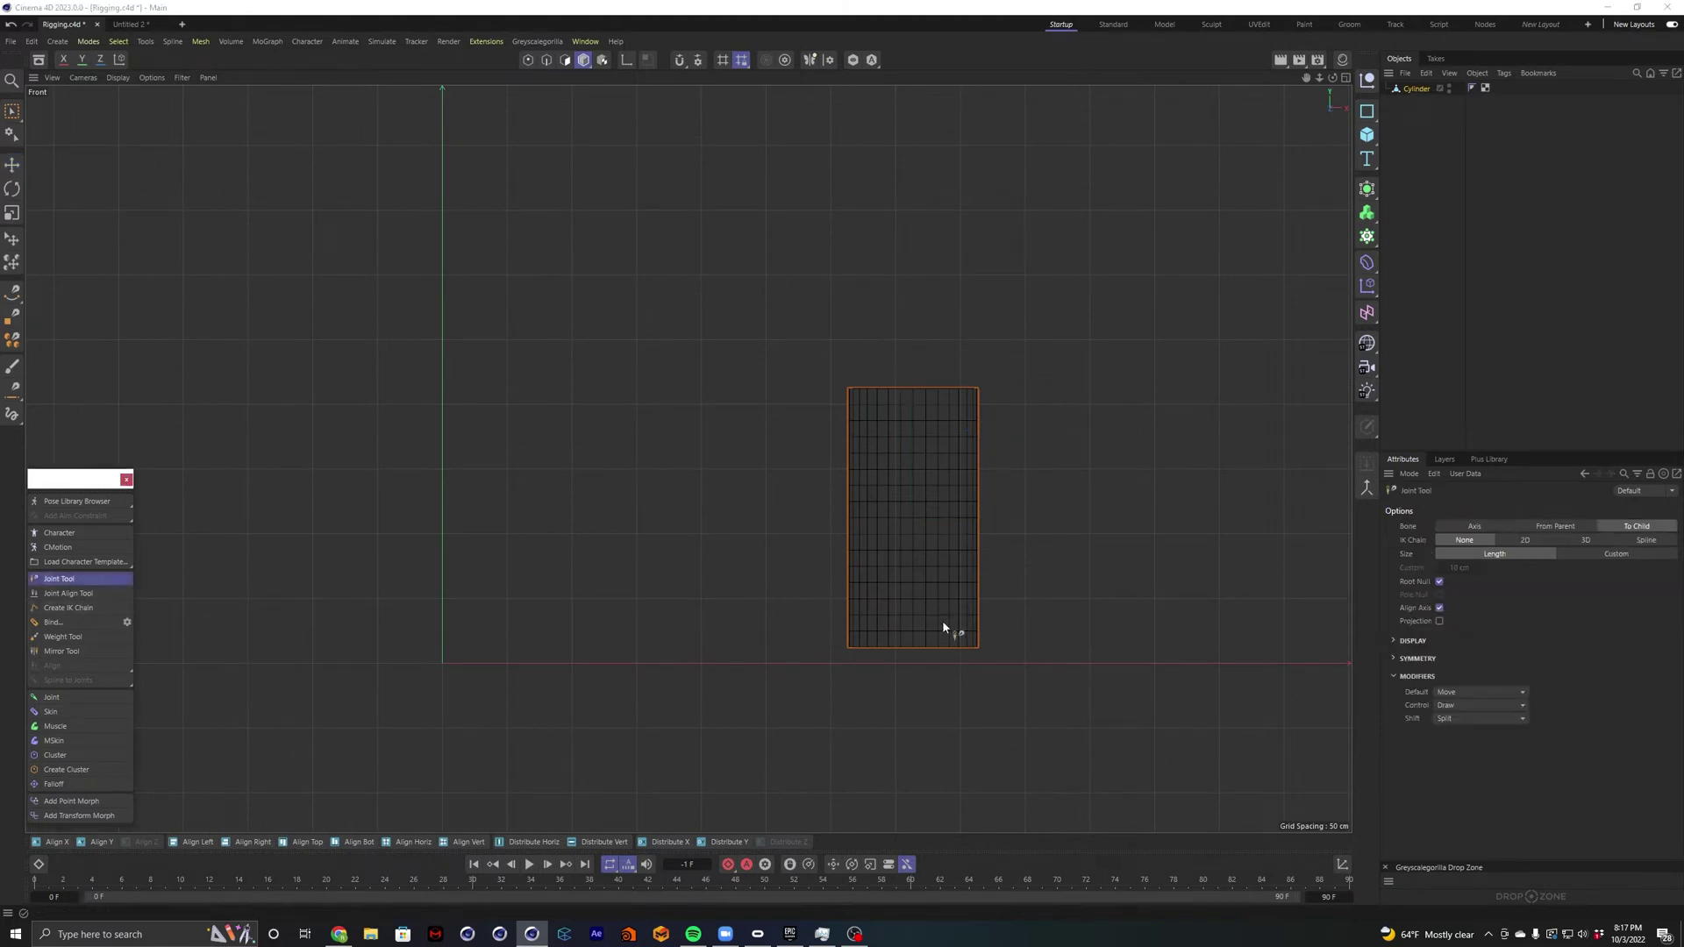
left_click(912, 647, "ctrl")
left_click(914, 516, "ctrl")
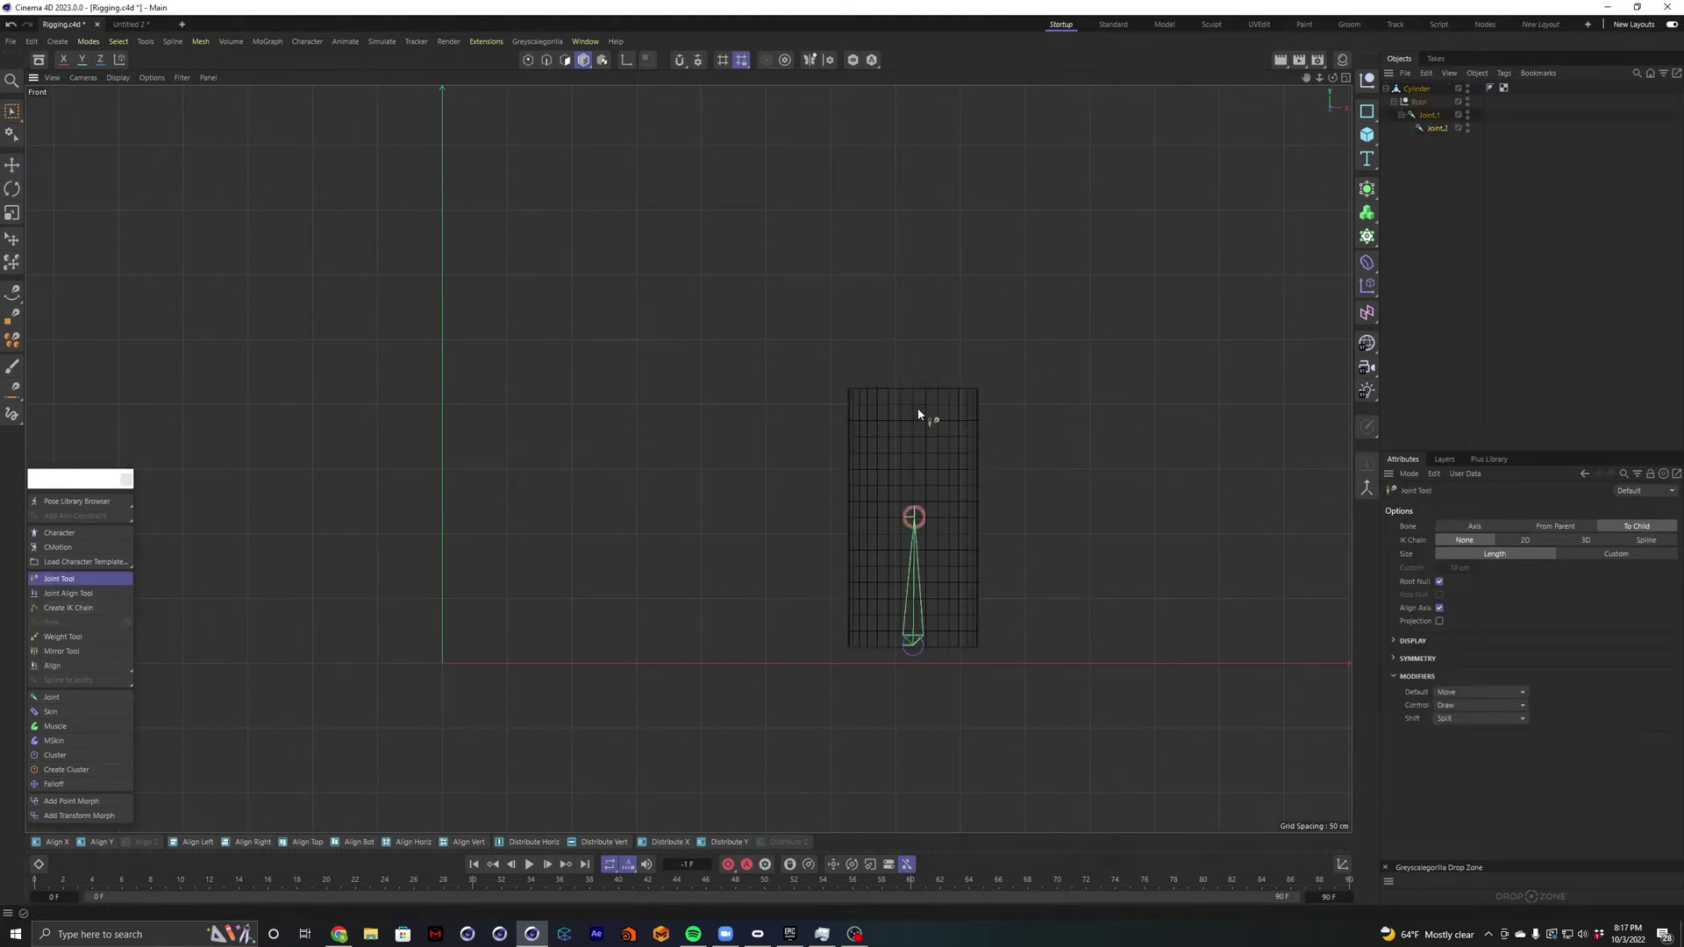
left_click(913, 388, "ctrl")
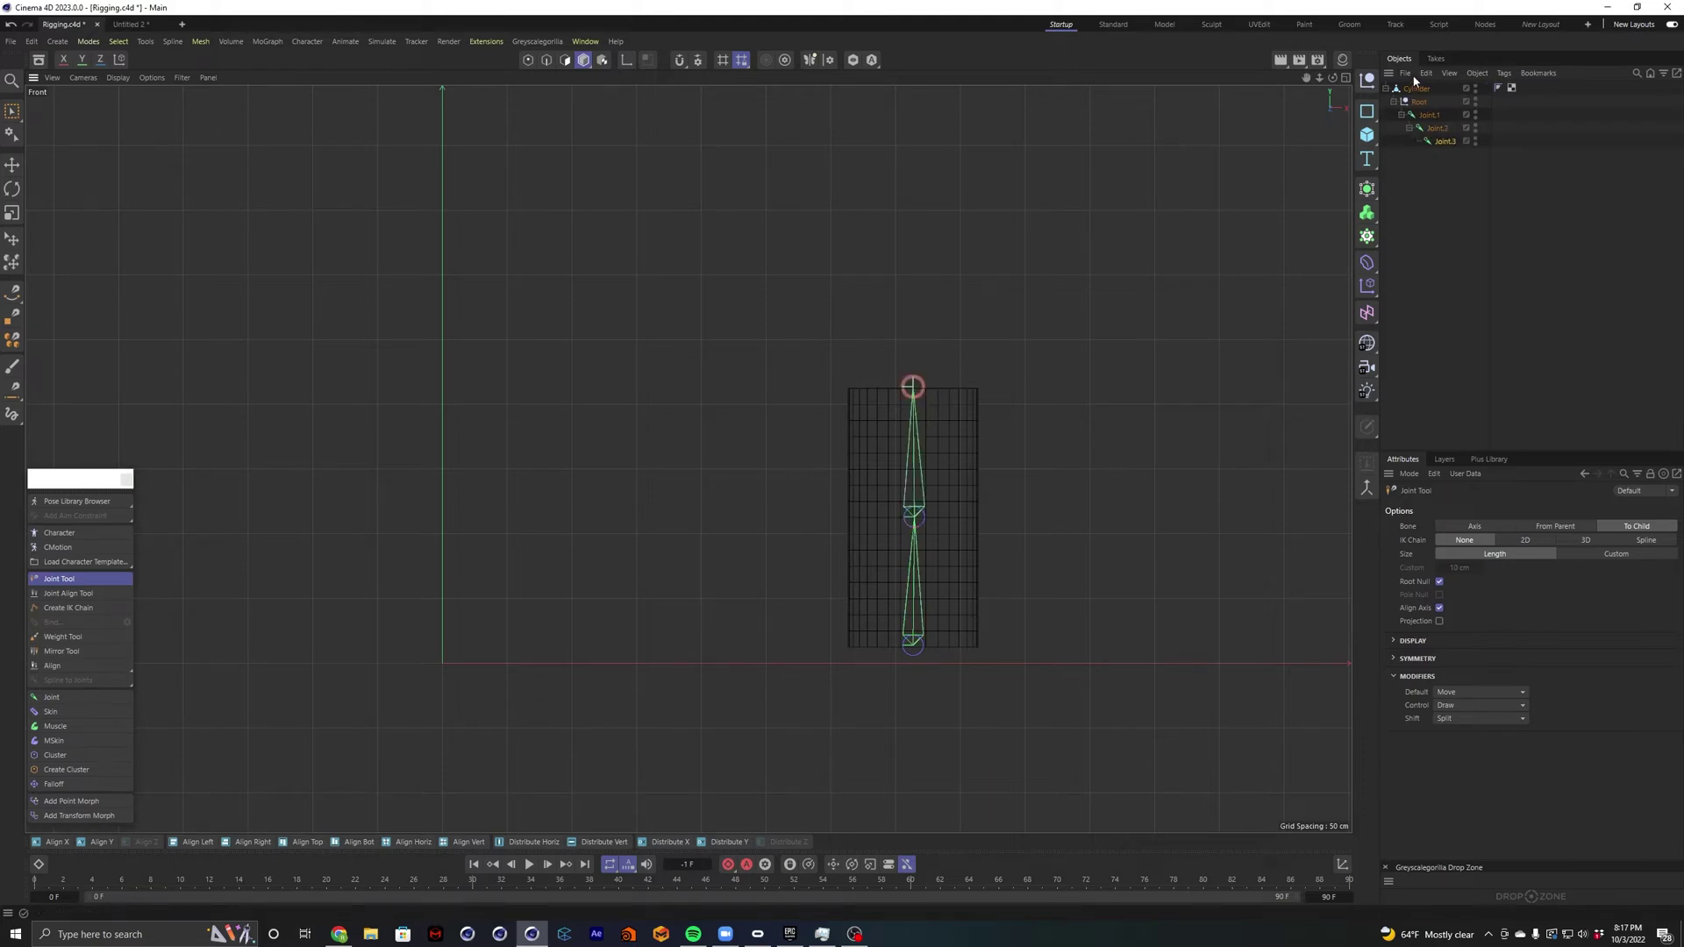
middle_click(763, 355)
middle_click(632, 308)
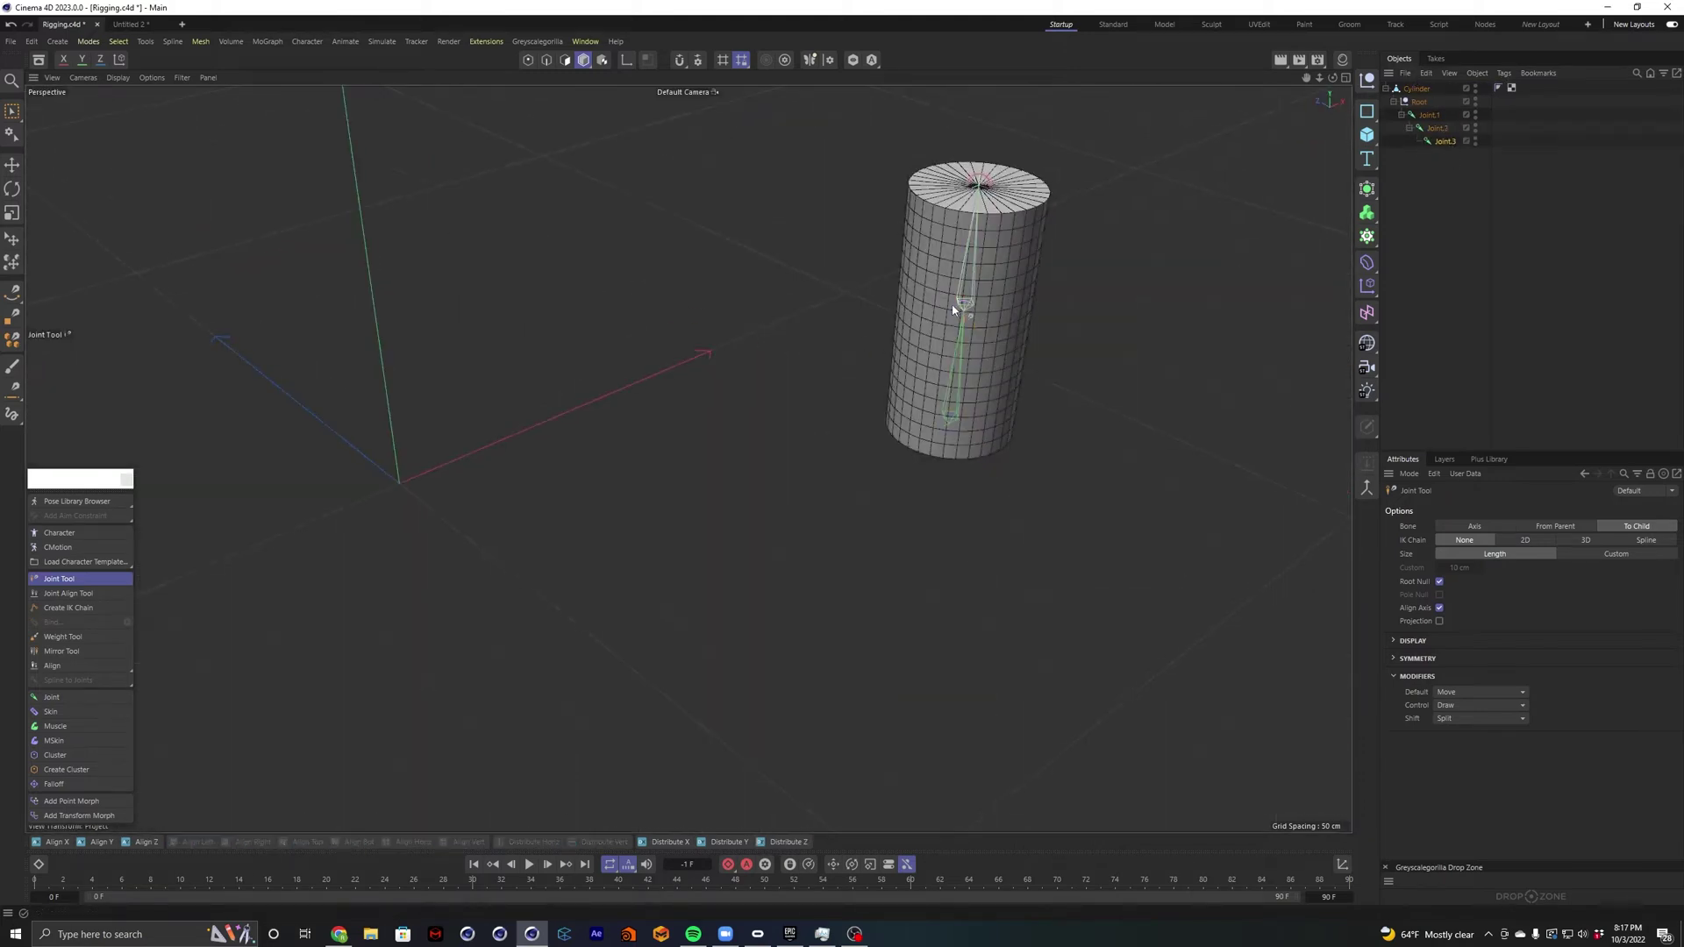
left_click_drag(939, 303, 1053, 342, "alt")
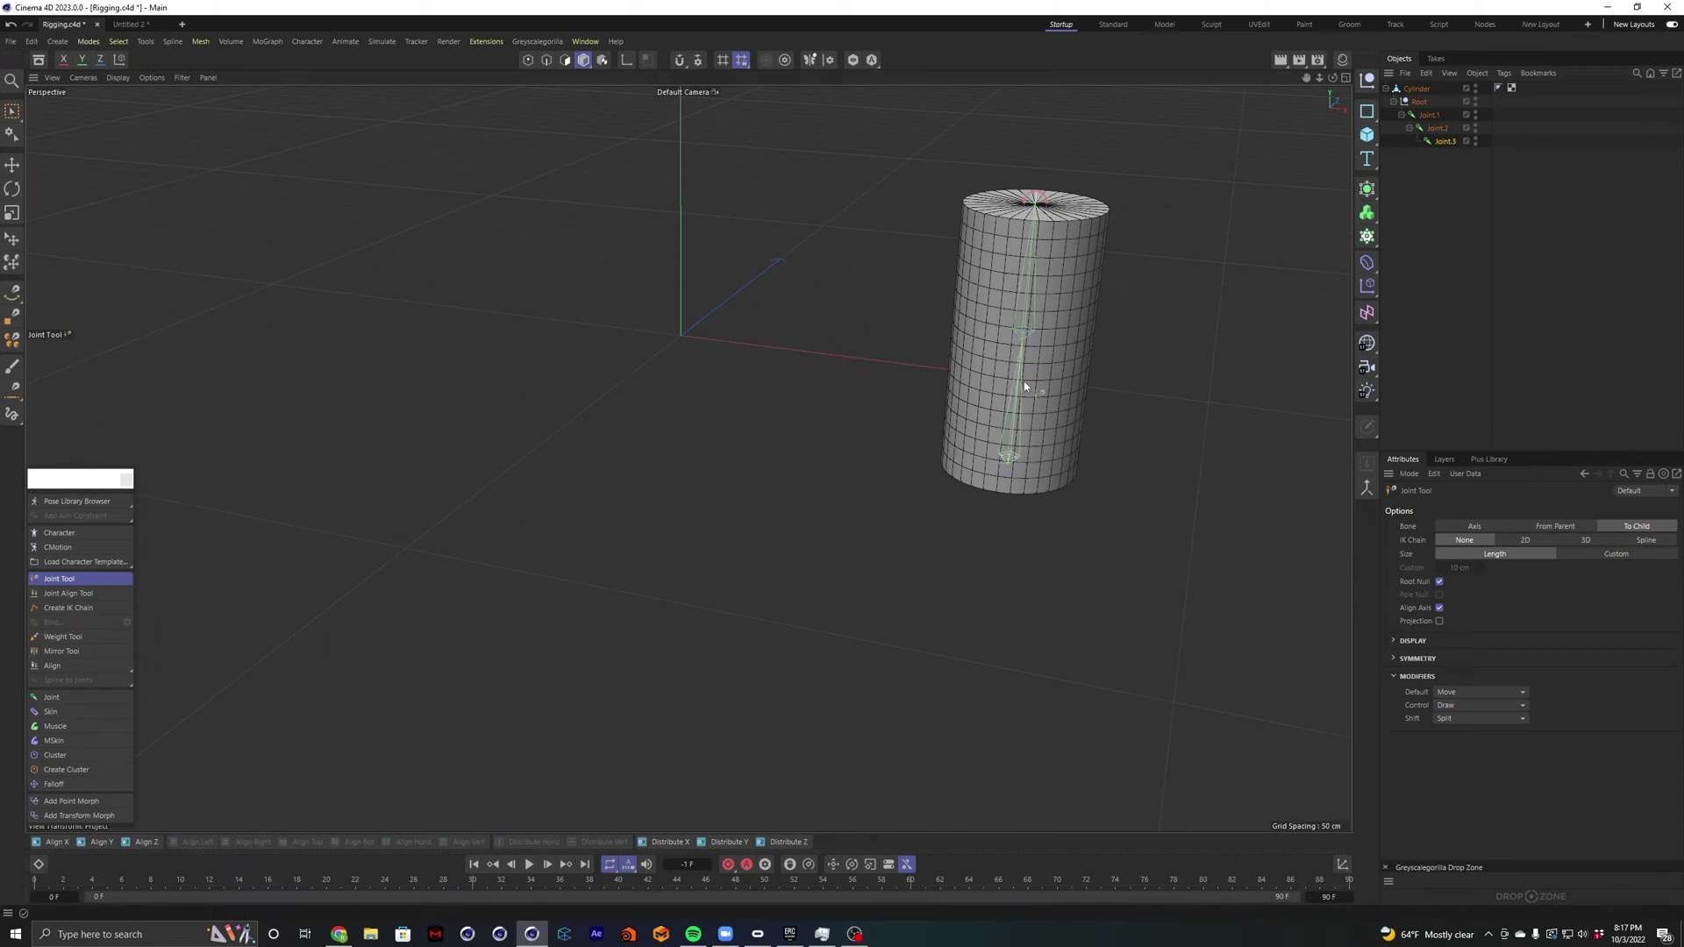
left_click_drag(1017, 458, 564, 380, "alt")
left_click_drag(833, 367, 718, 405, "alt")
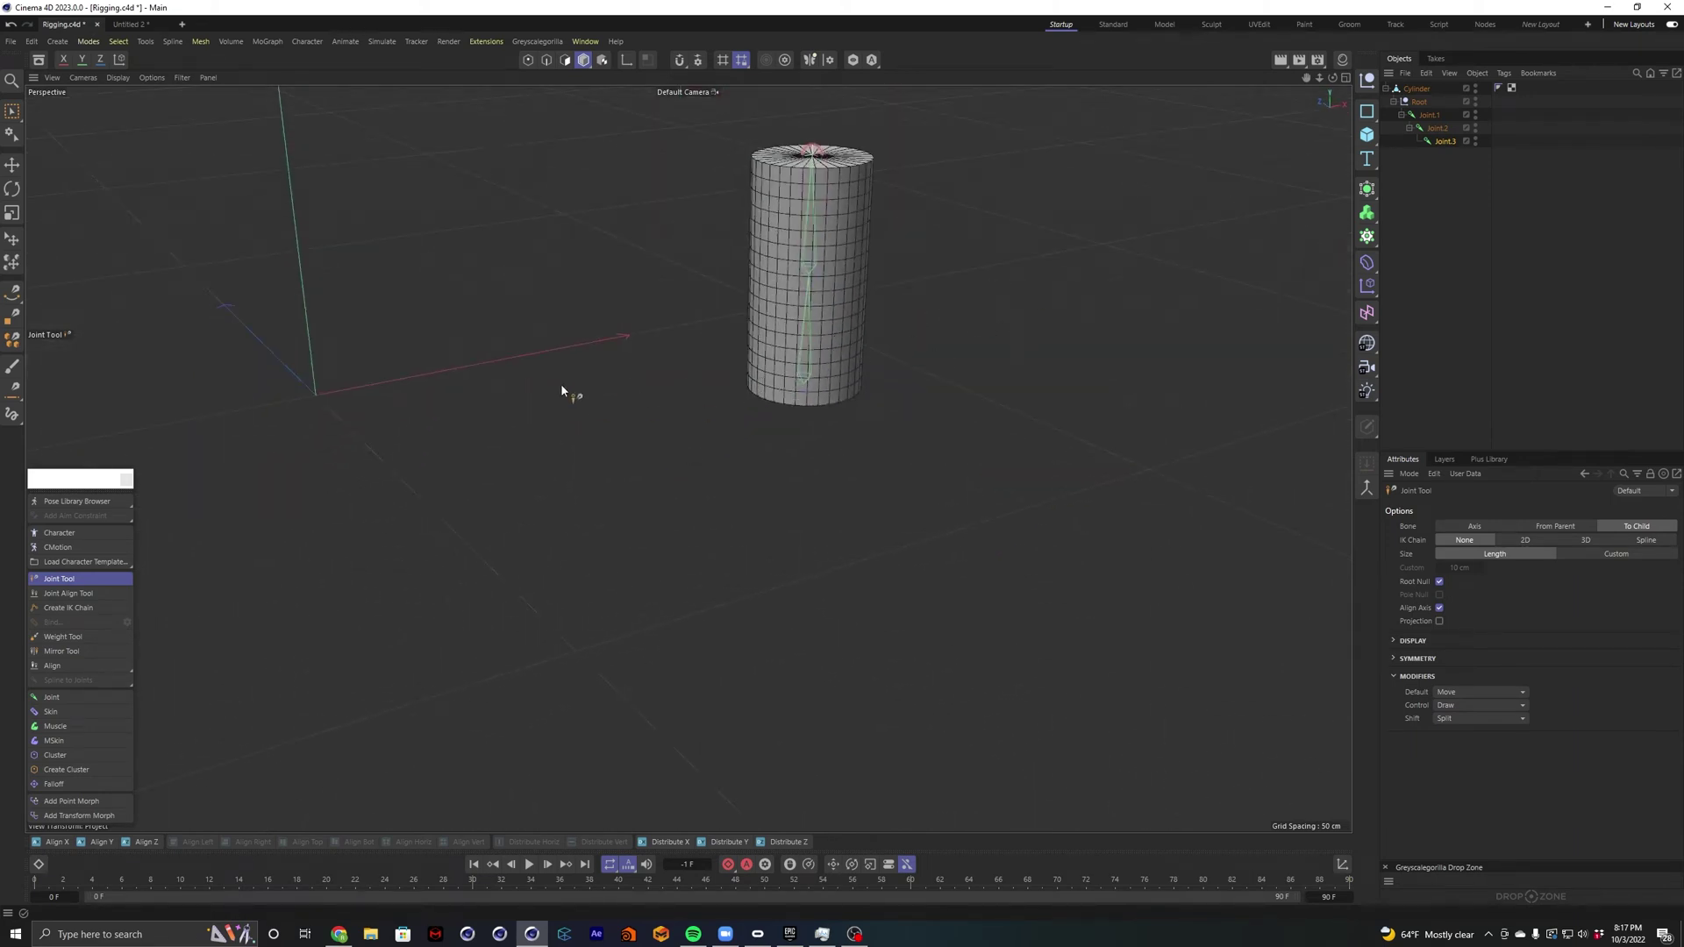
left_click_drag(562, 386, 895, 544, "alt")
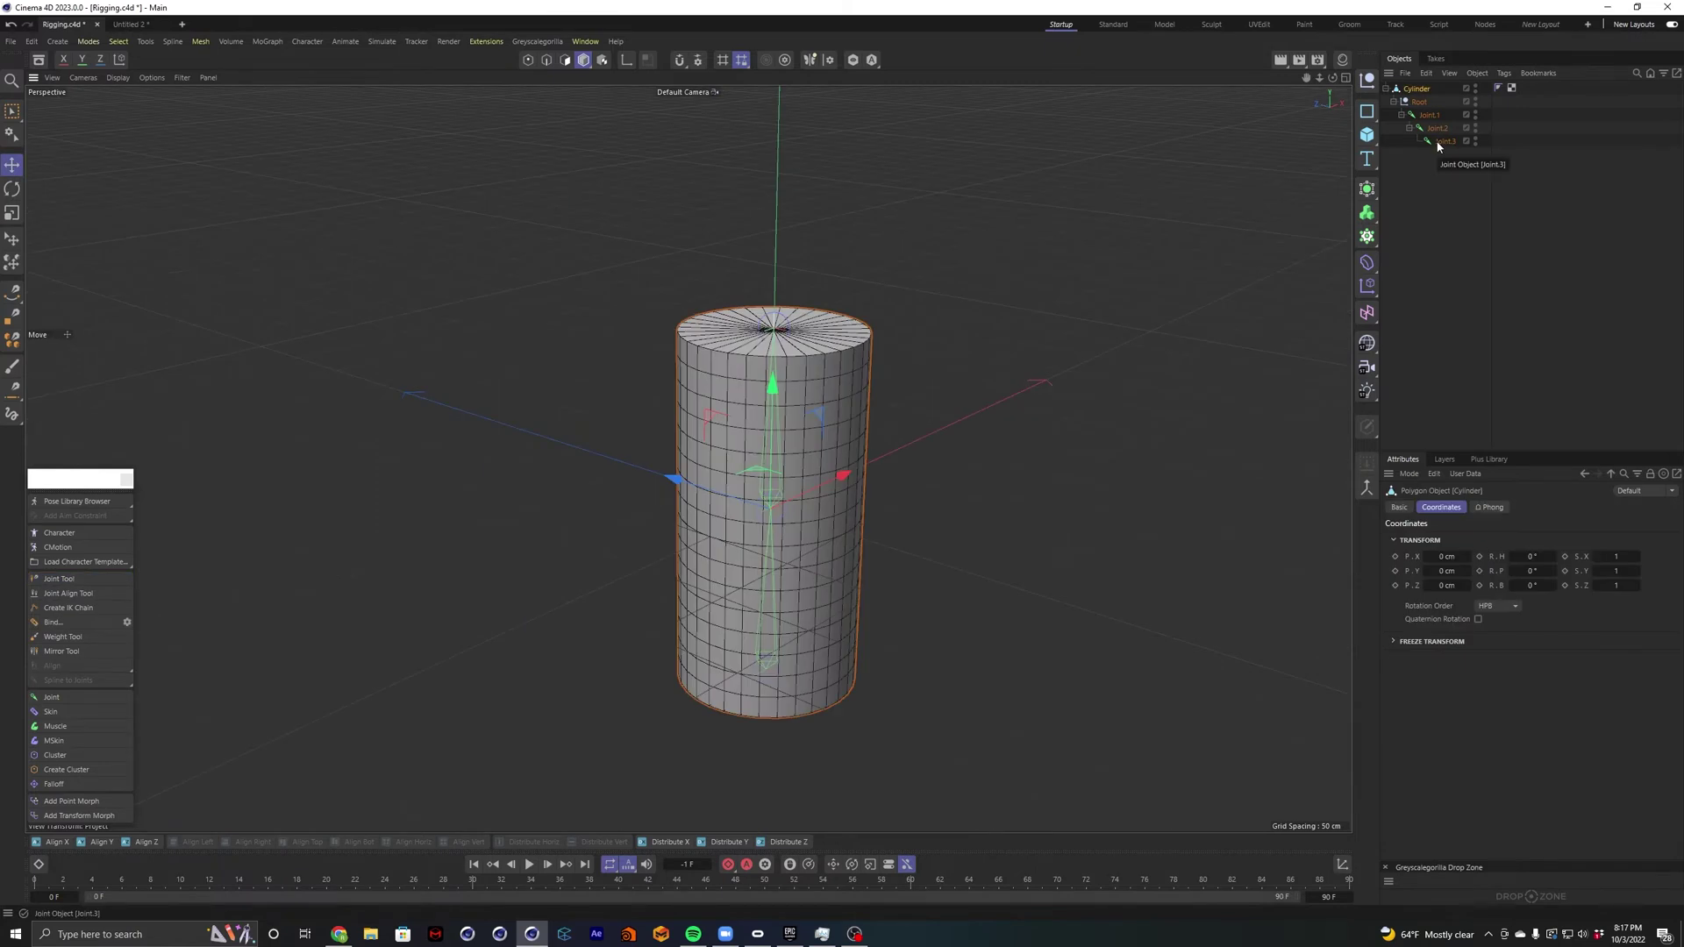
Add a Skin deformer and make it a child of the cylinder, alongside the joint root.
key("r")
left_click(1394, 102)
left_click(1447, 237)
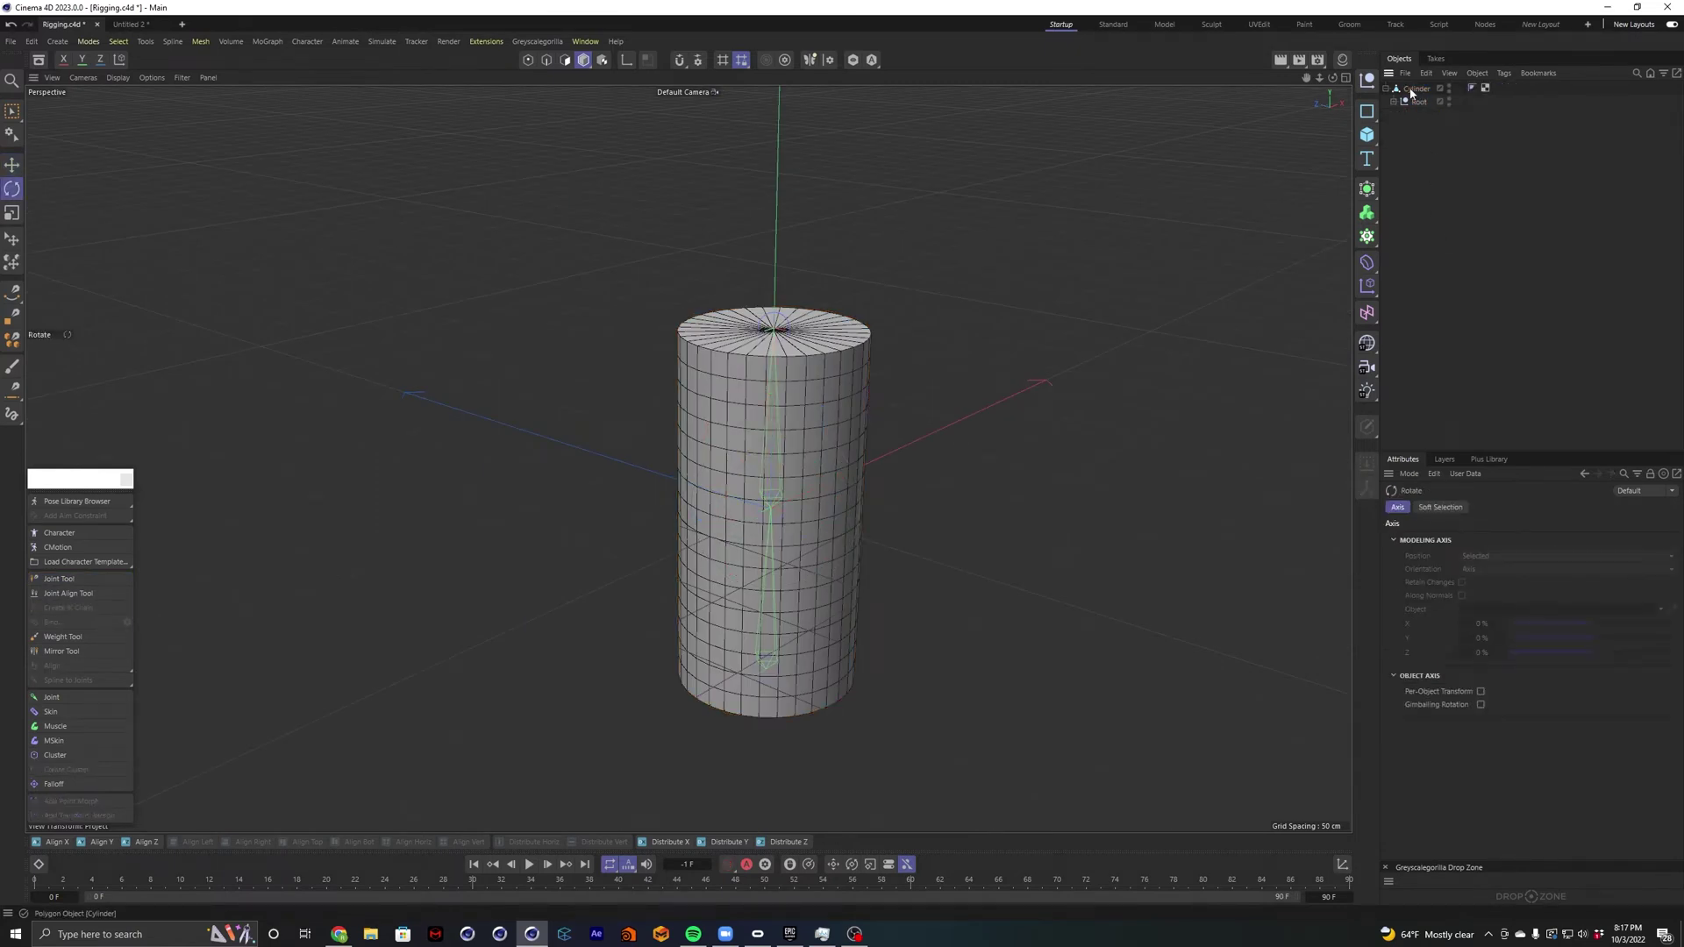
left_click(1414, 90)
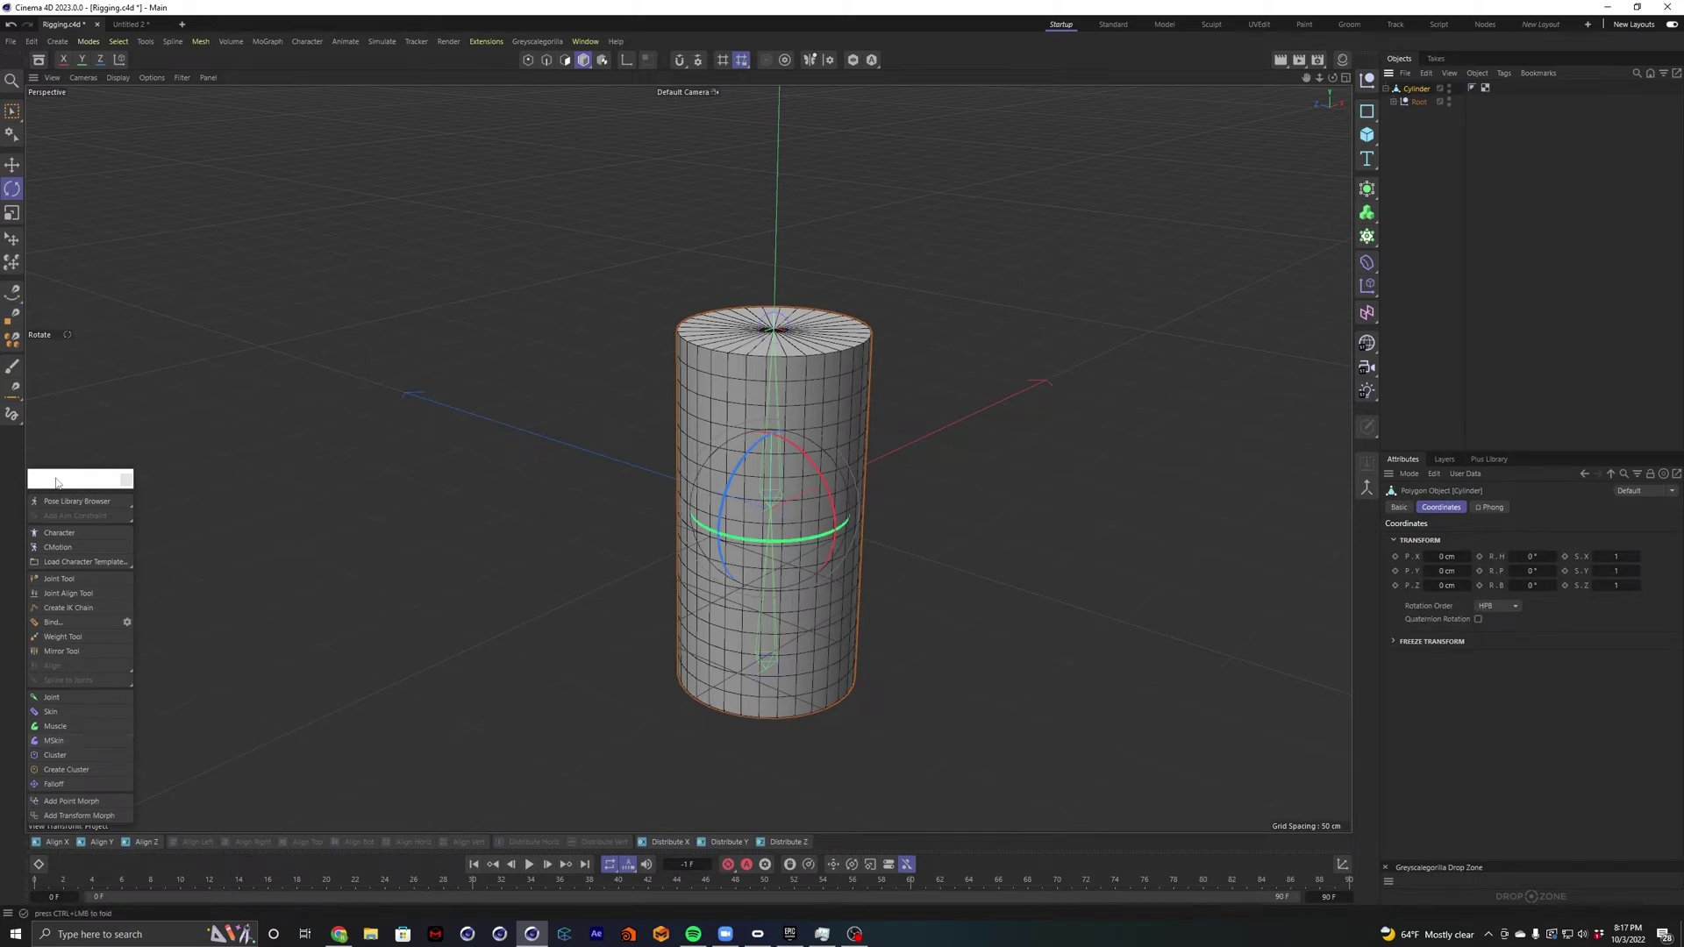
left_click_drag(57, 480, 105, 422)
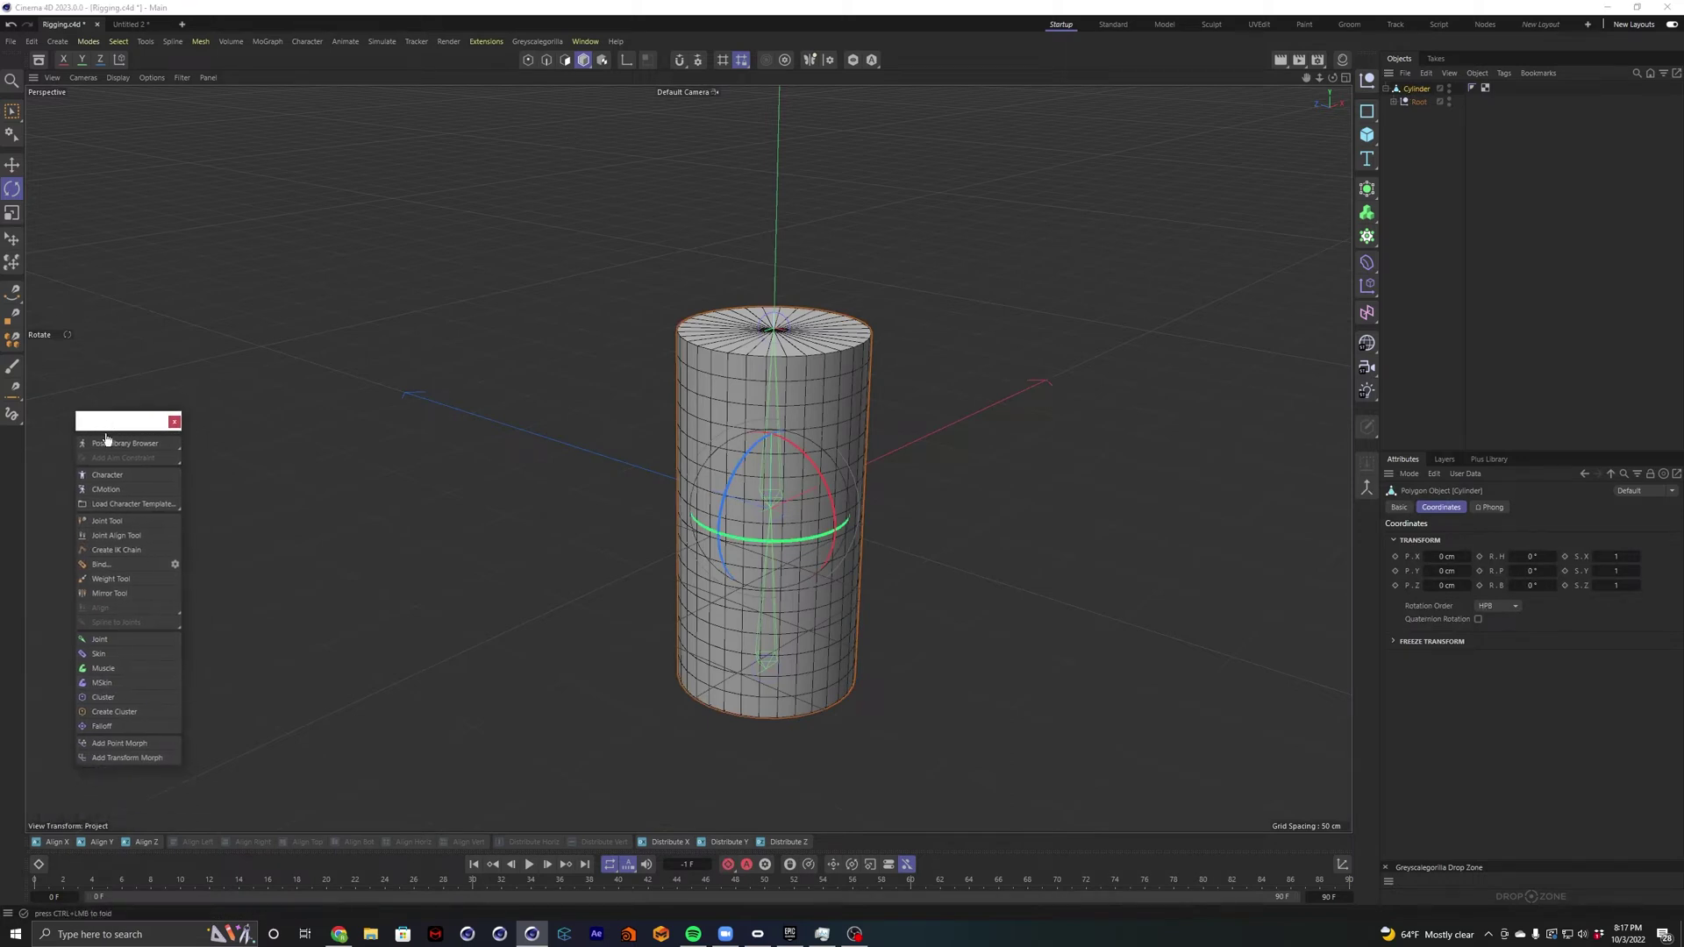
left_click(100, 655)
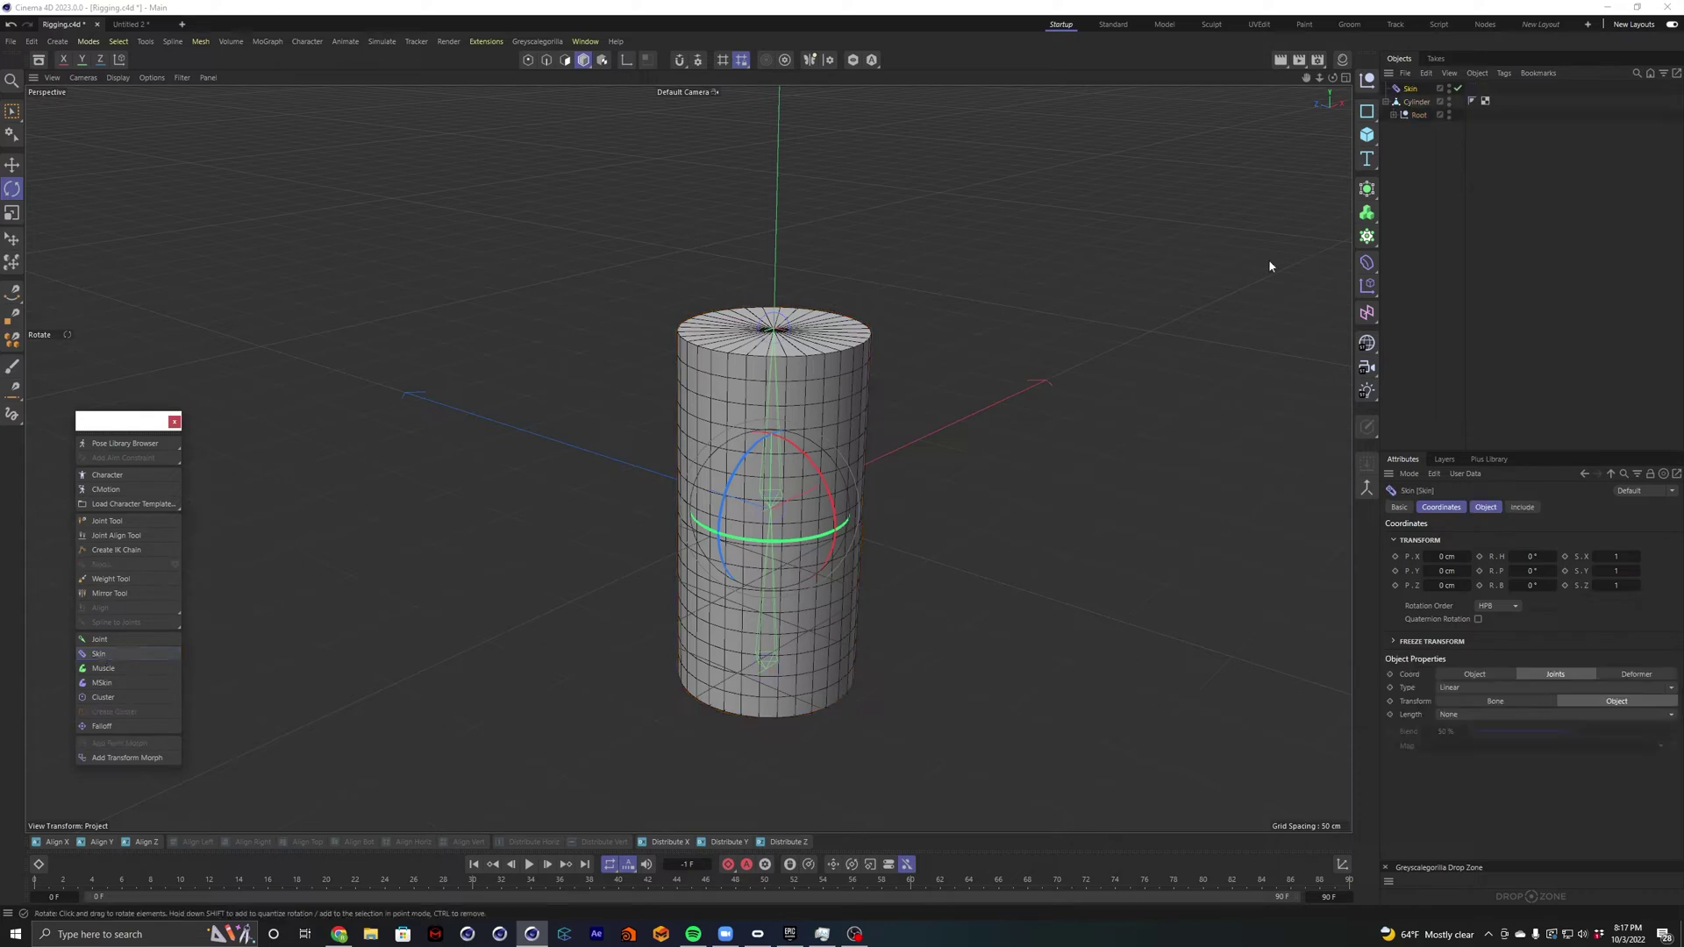
left_click_drag(1422, 89, 1423, 102)
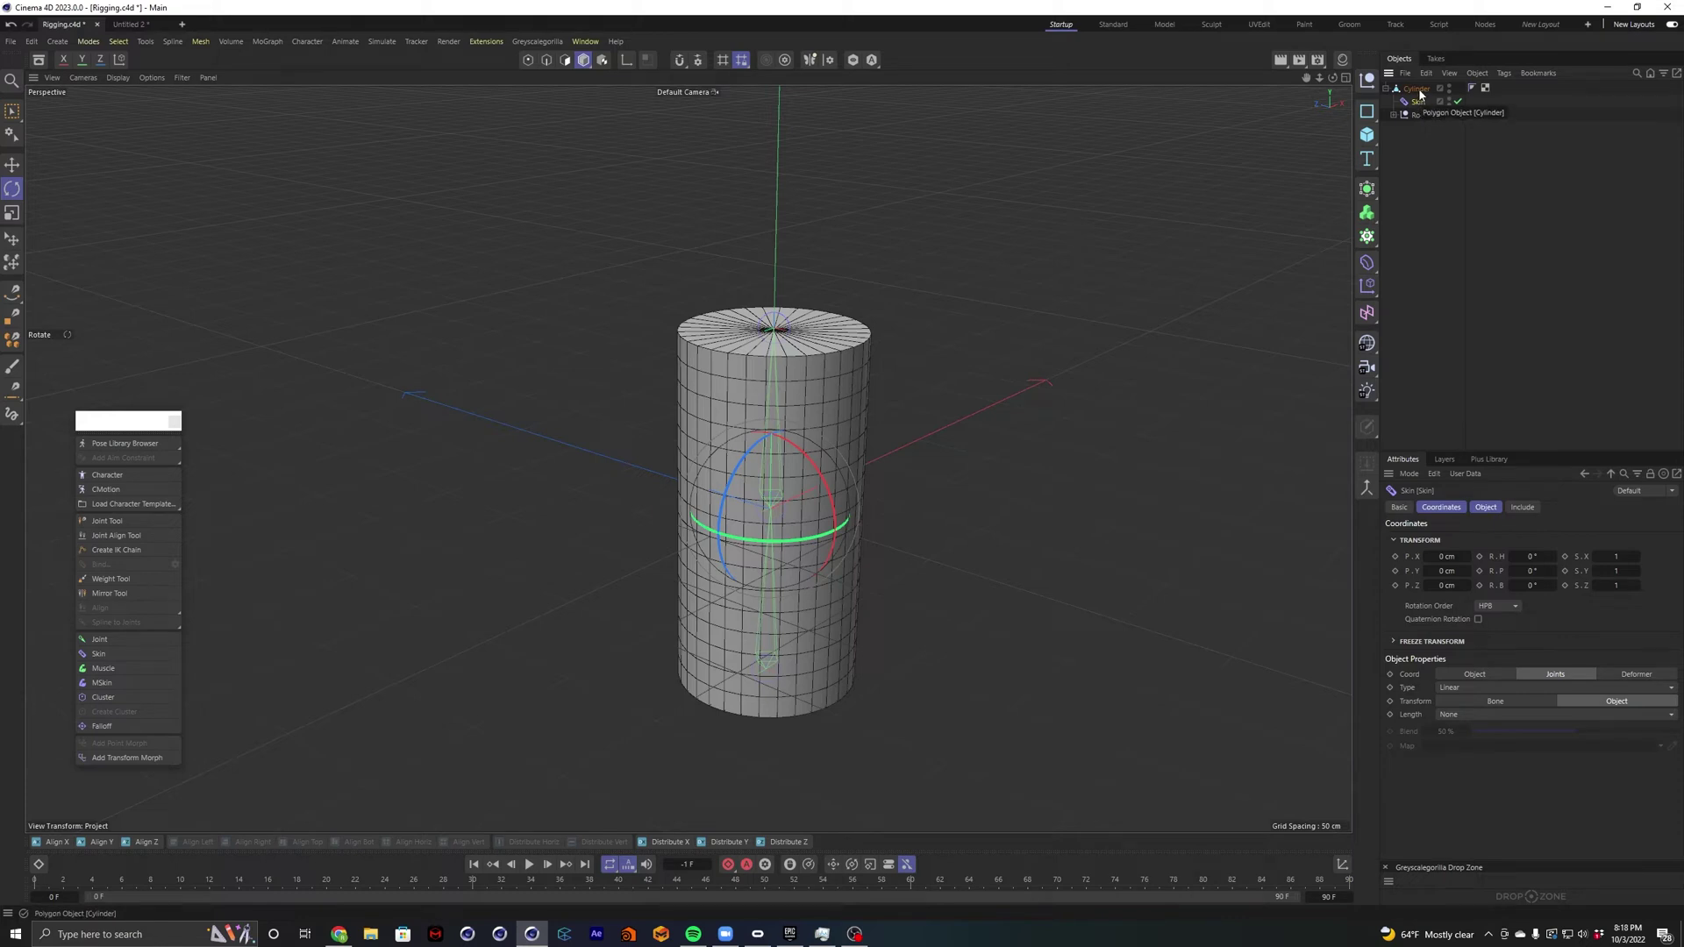
Add a Weight rigging tag to the cylinder.
left_click(1417, 88)
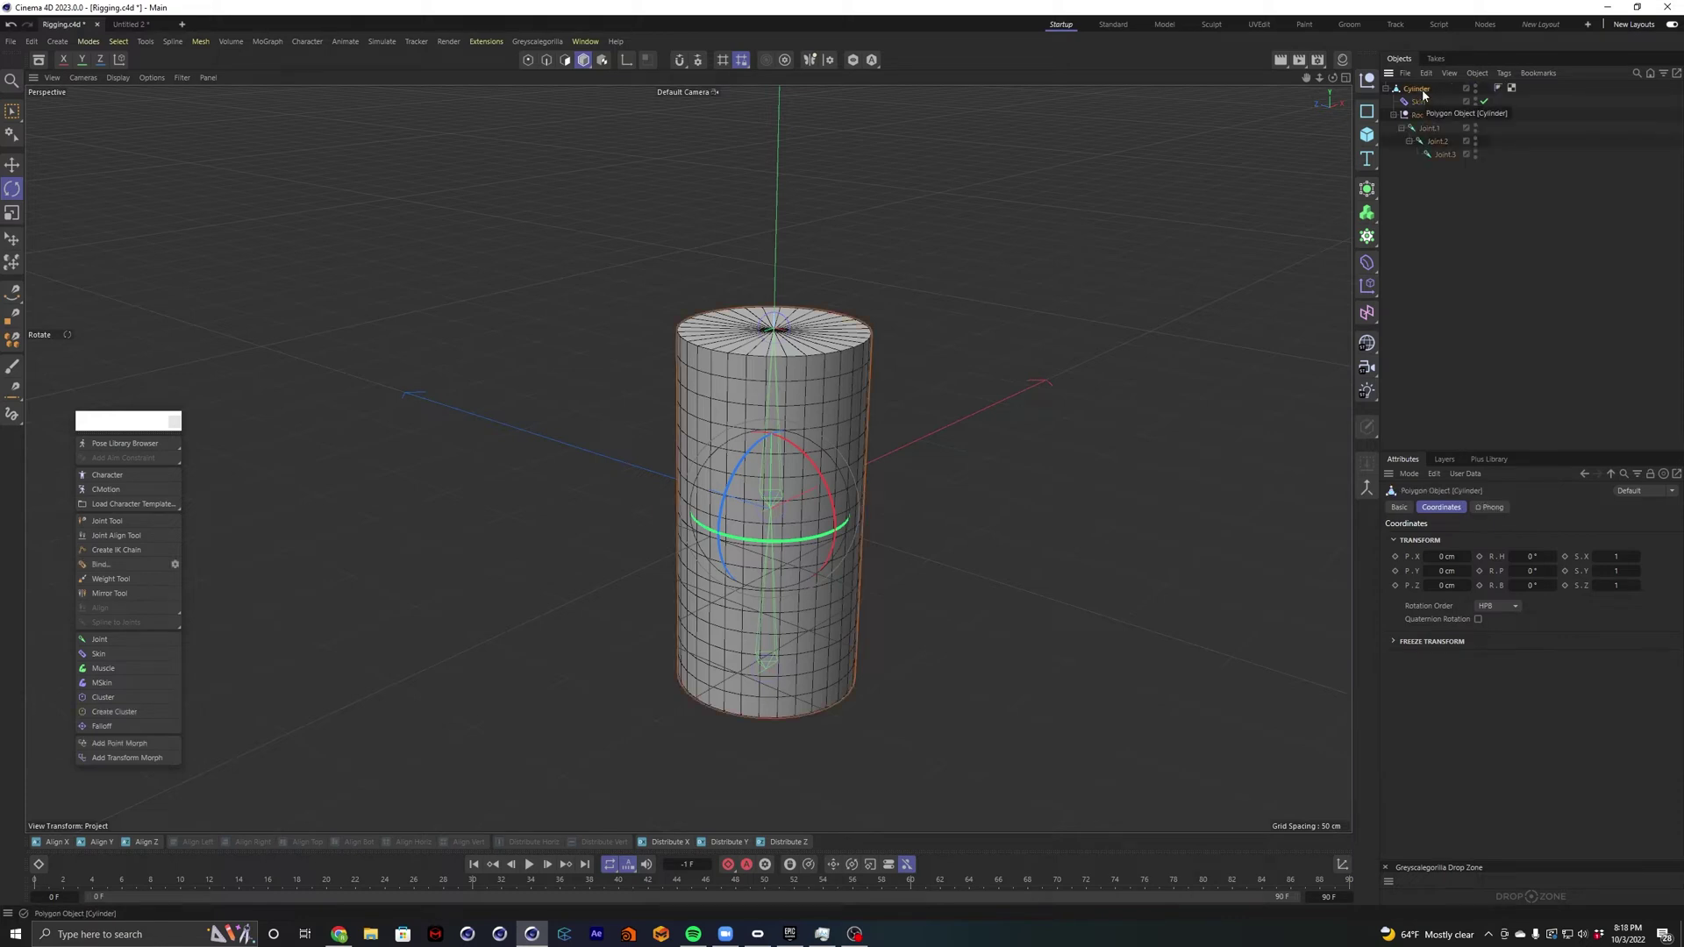
left_click(1504, 73)
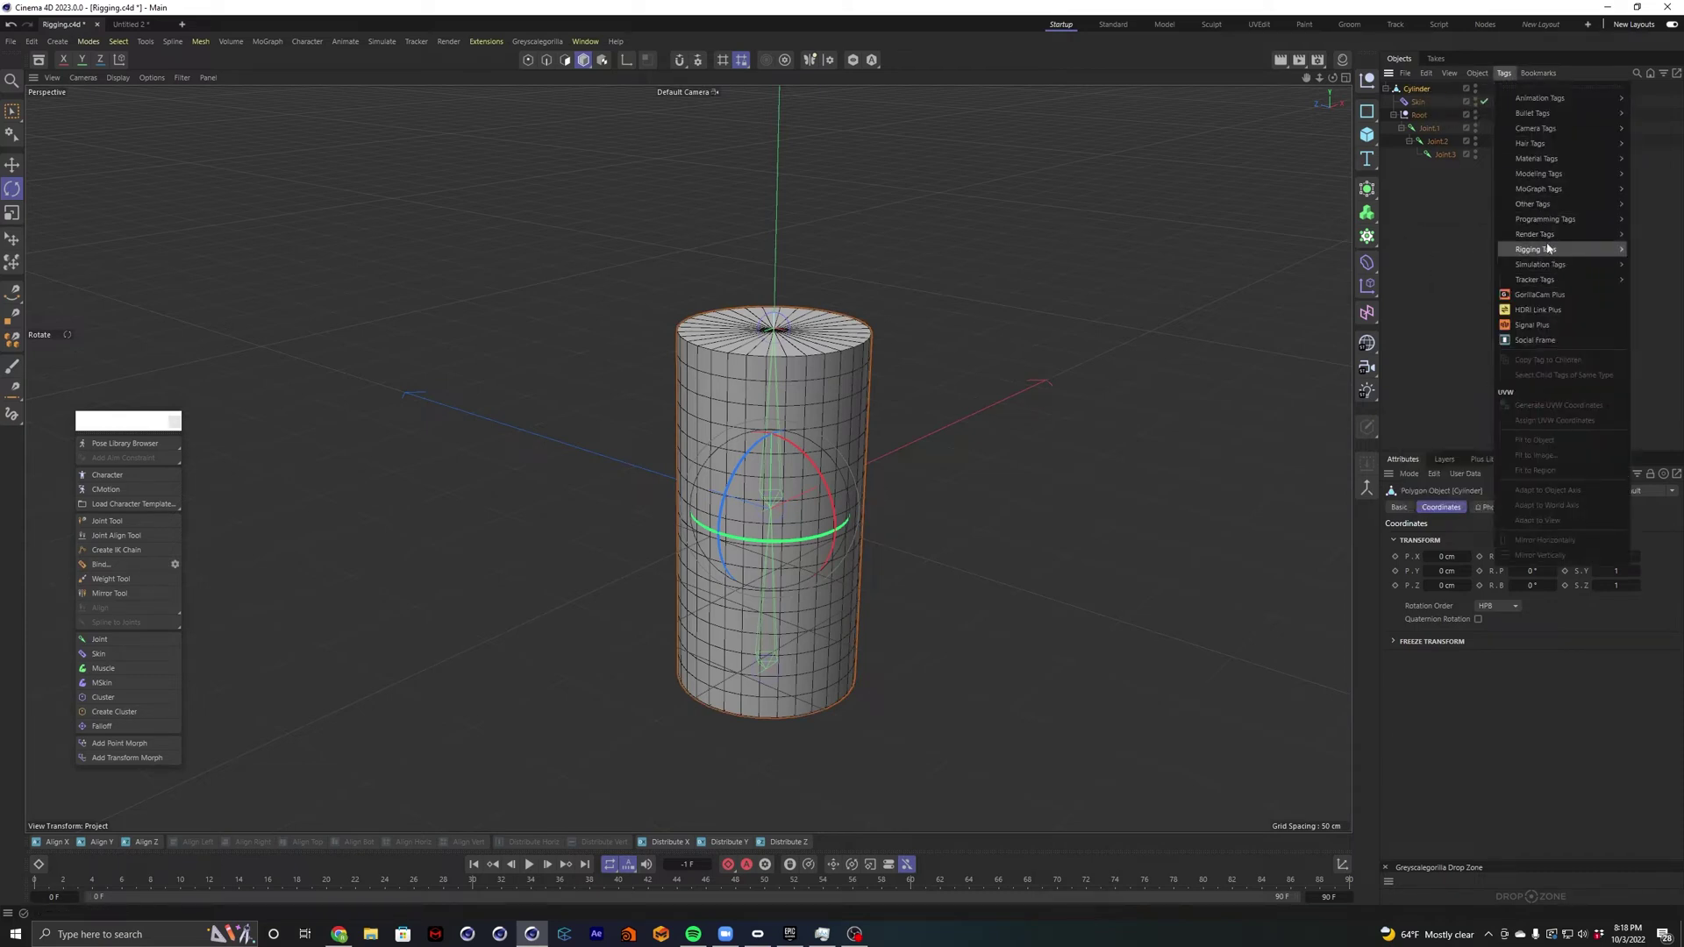
mouse_move(1549, 252)
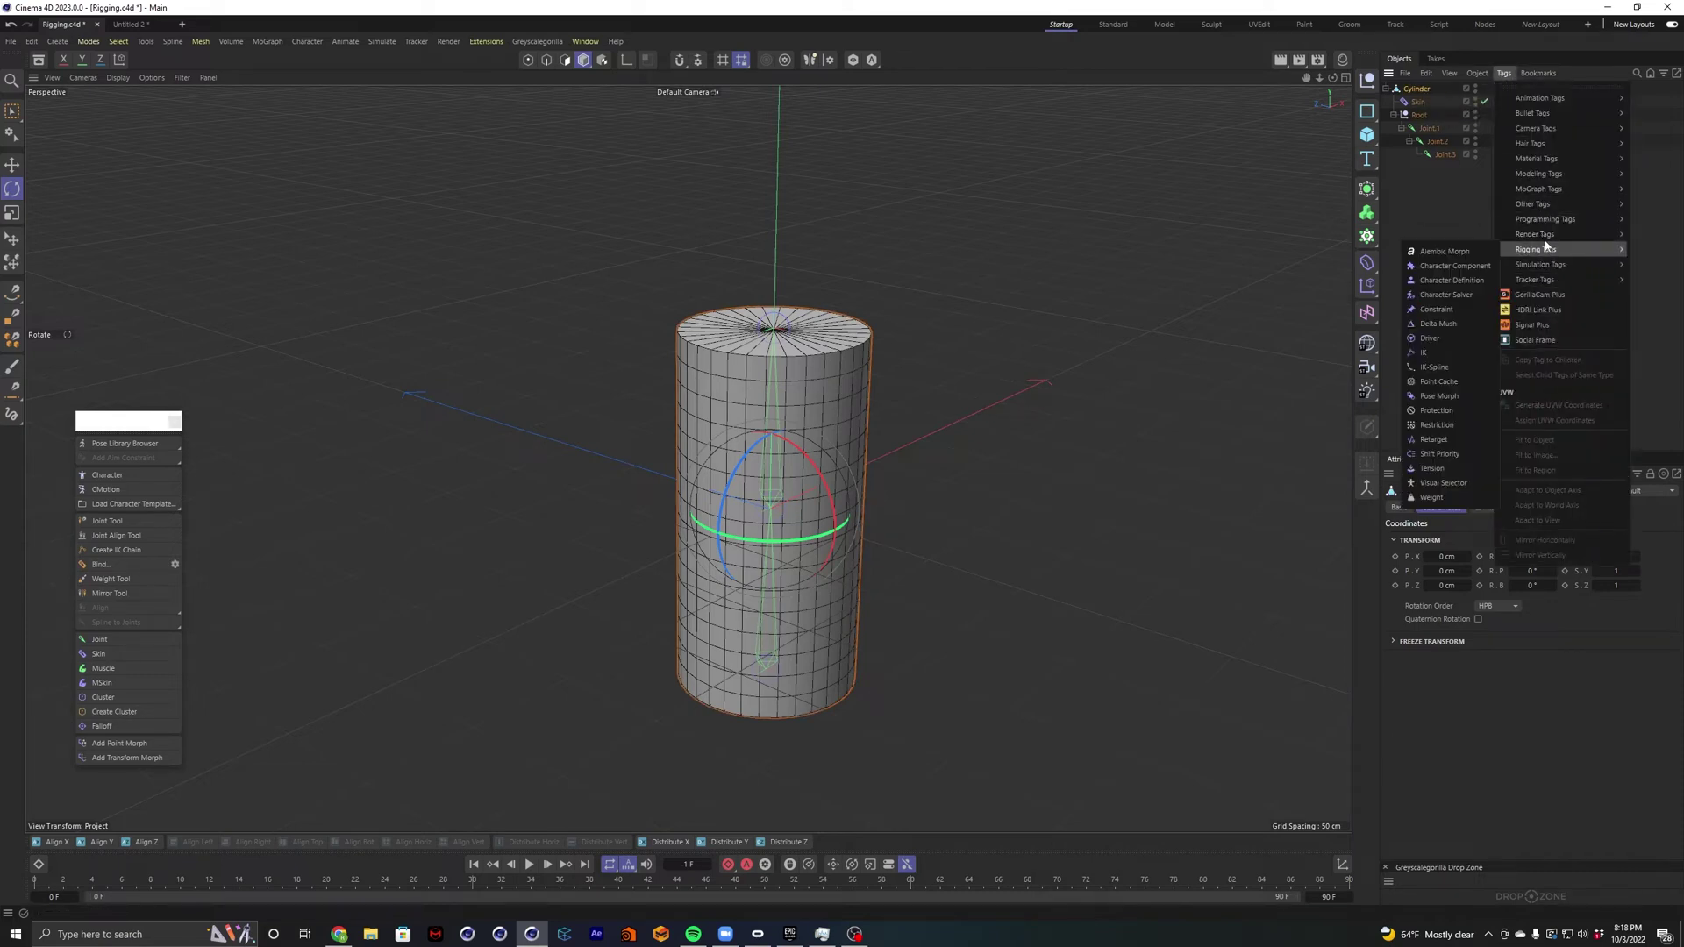
left_click(1432, 498)
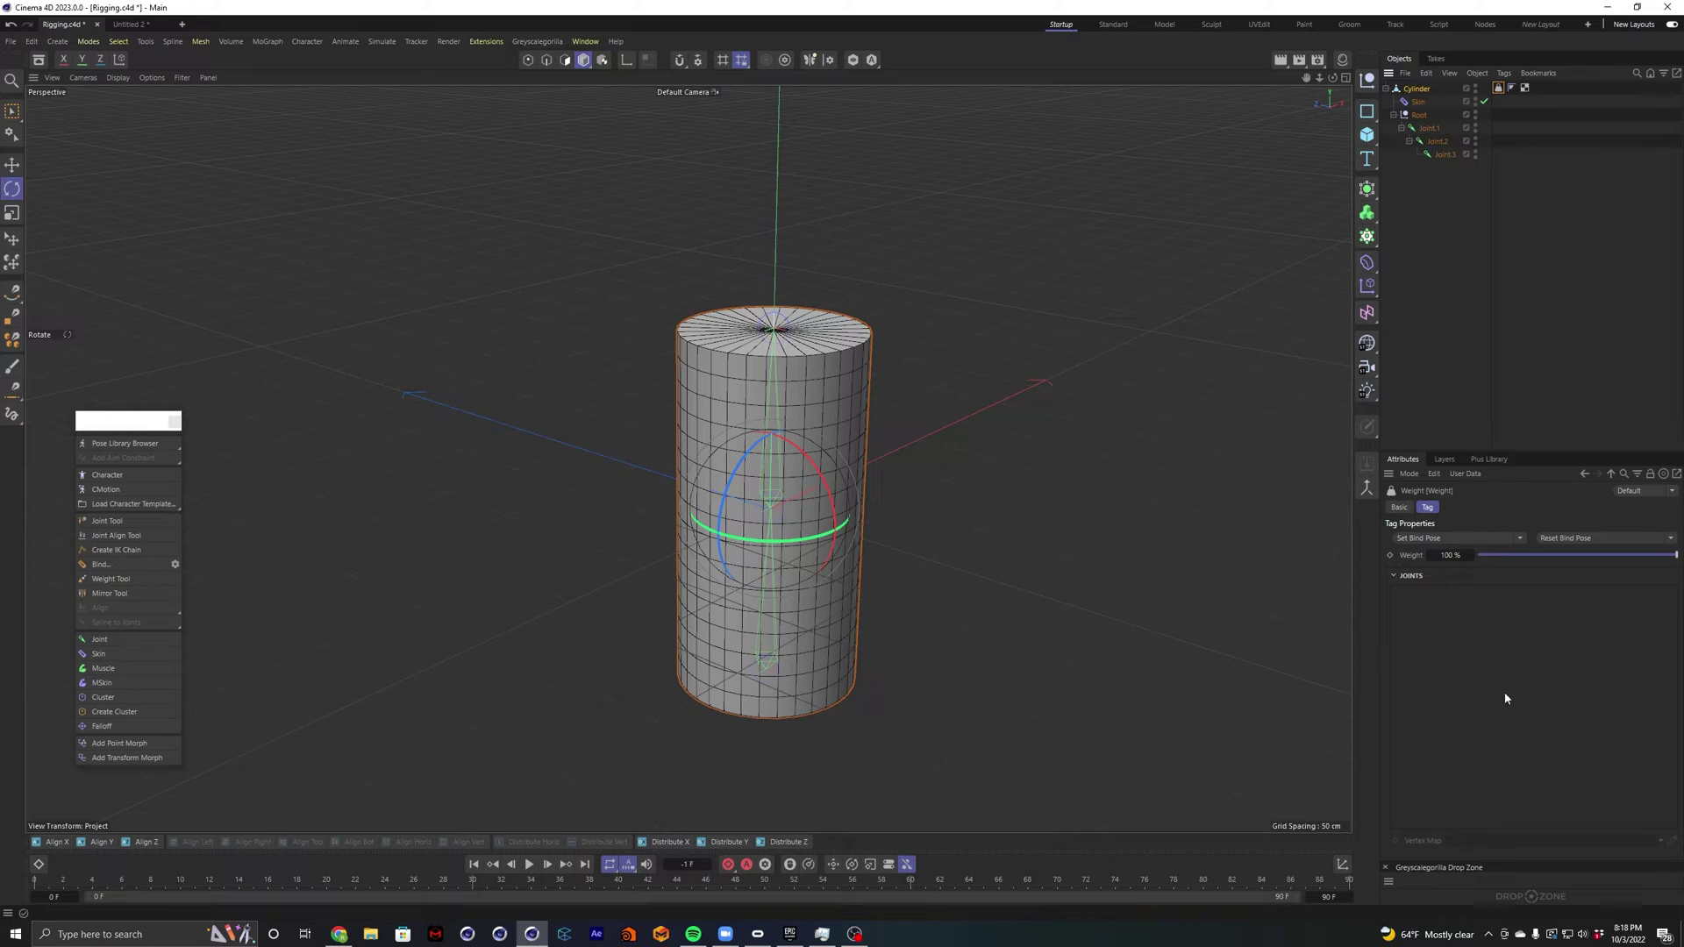
Lock the Weight tag's attributes in view and add Joint.1, Joint.2 and Joint.3 to its joints list.
left_click(1652, 478)
left_click(1429, 128)
left_click(1427, 153)
left_click(1429, 130)
left_click(1439, 142)
left_click_drag(1503, 581, 1496, 693)
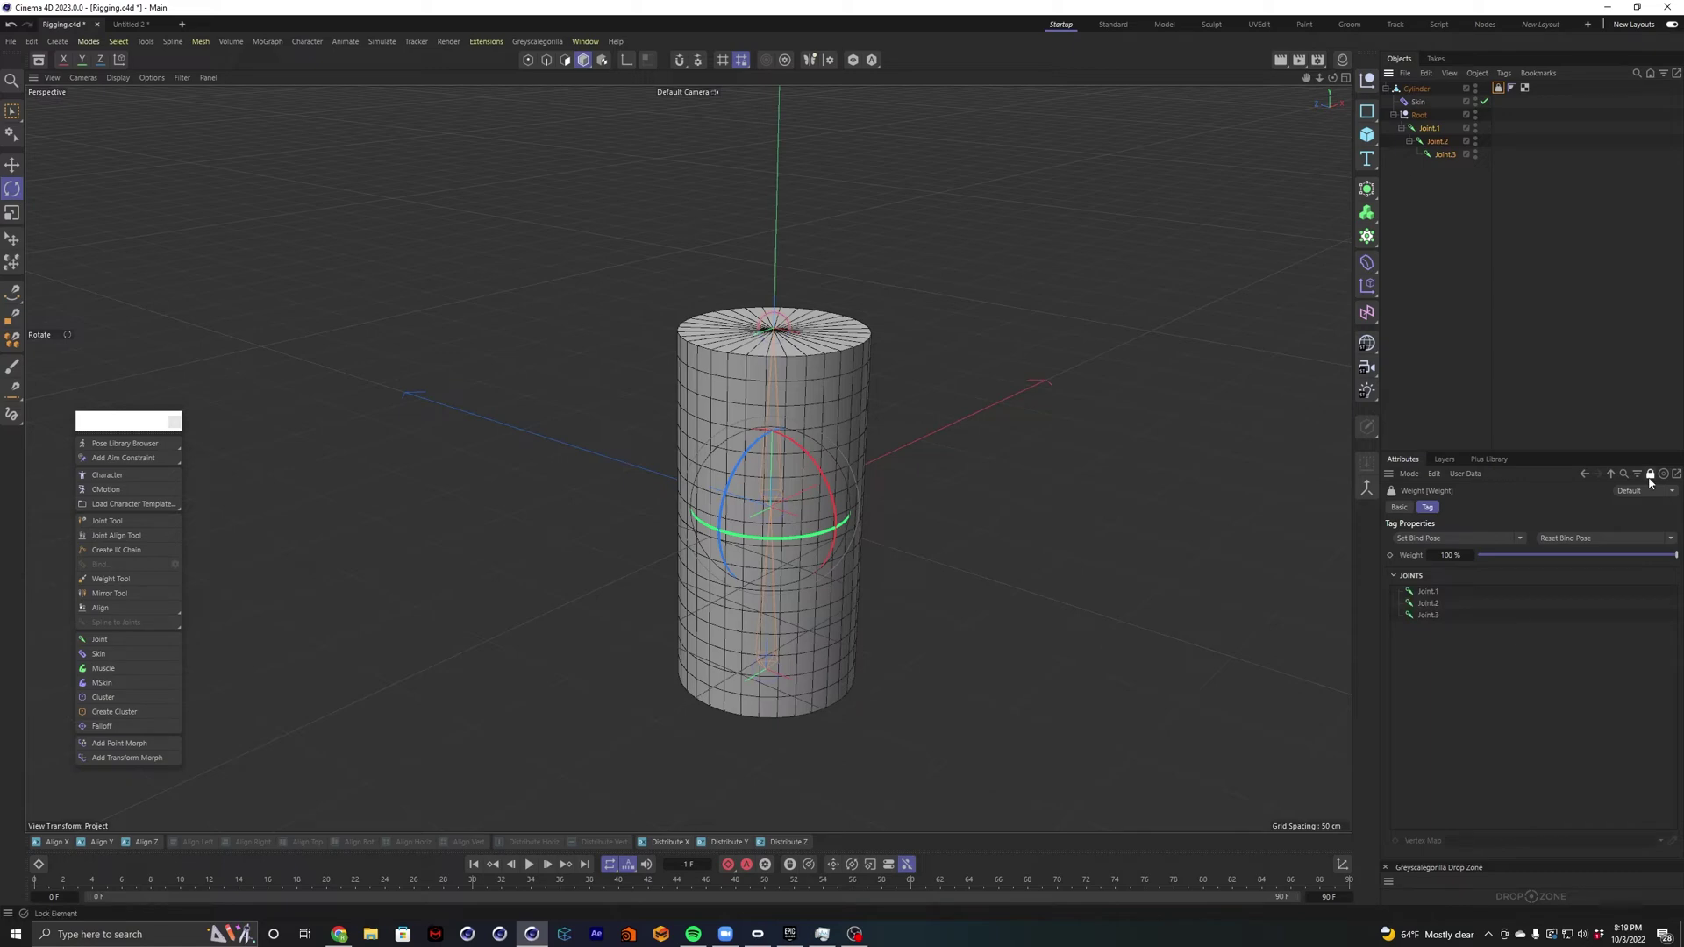
Test the rig by rotating Joint.2, and undo the rotation.
left_click(1439, 153)
left_click(1439, 142)
left_click_drag(779, 539, 664, 530)
key("ctrl+z")
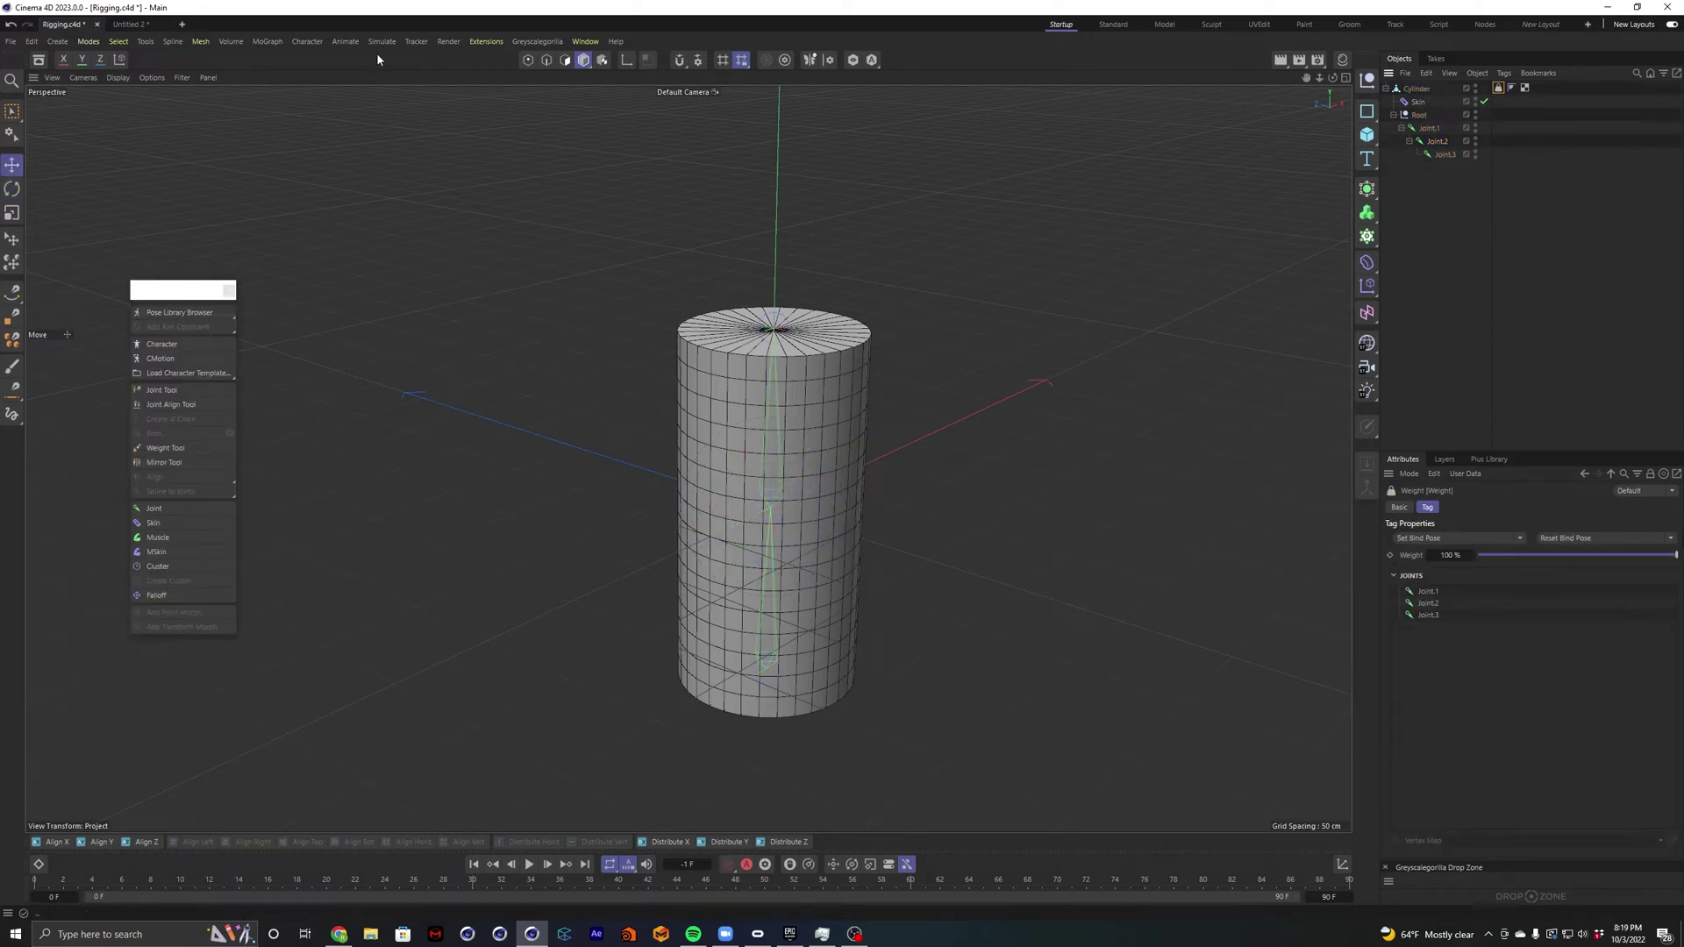
Open the Weight Manager, place it beside the cylinder and show its joints list.
left_click(307, 41)
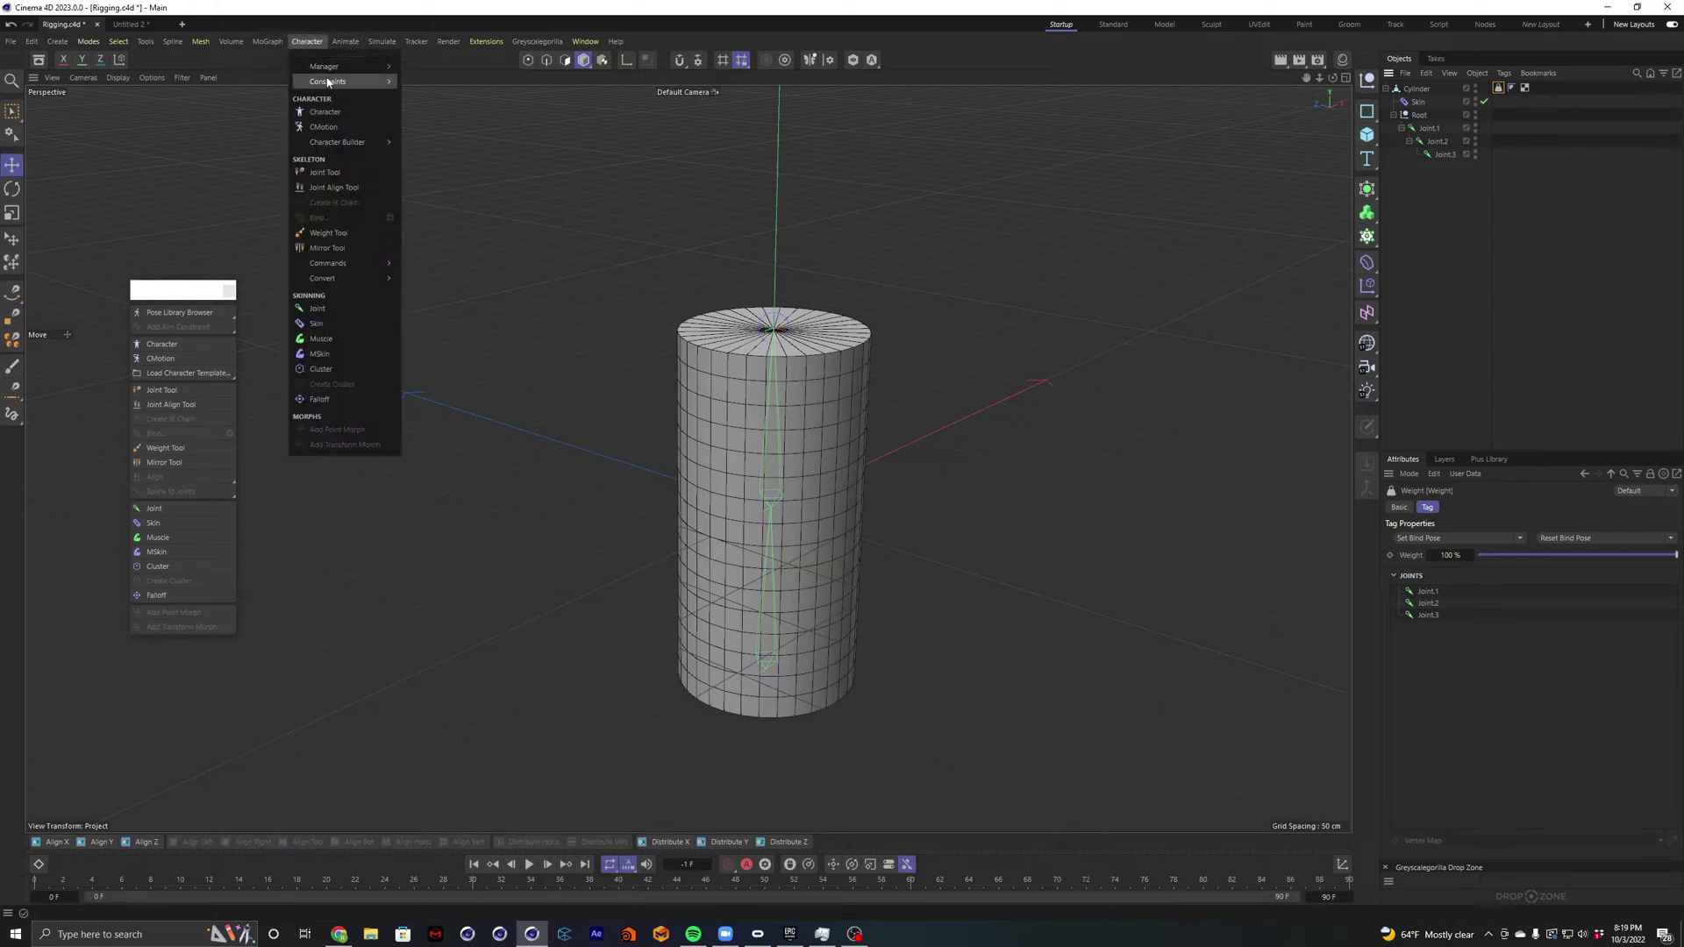
mouse_move(323, 68)
left_click(449, 88)
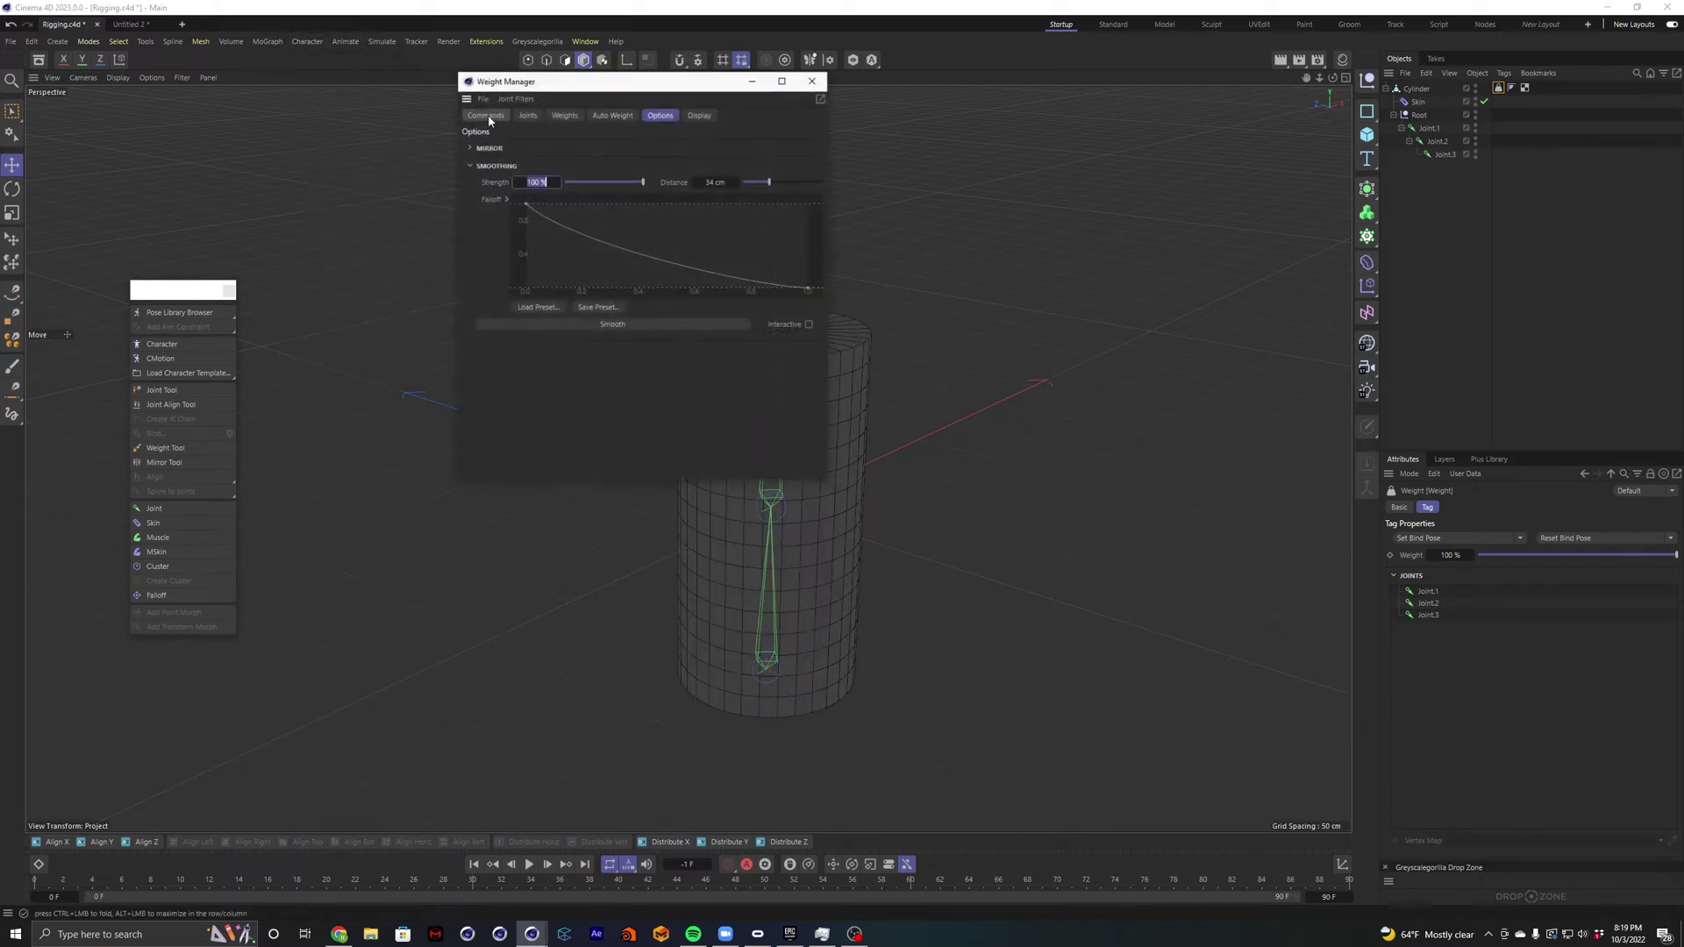
left_click_drag(553, 84, 406, 215)
left_click(512, 254)
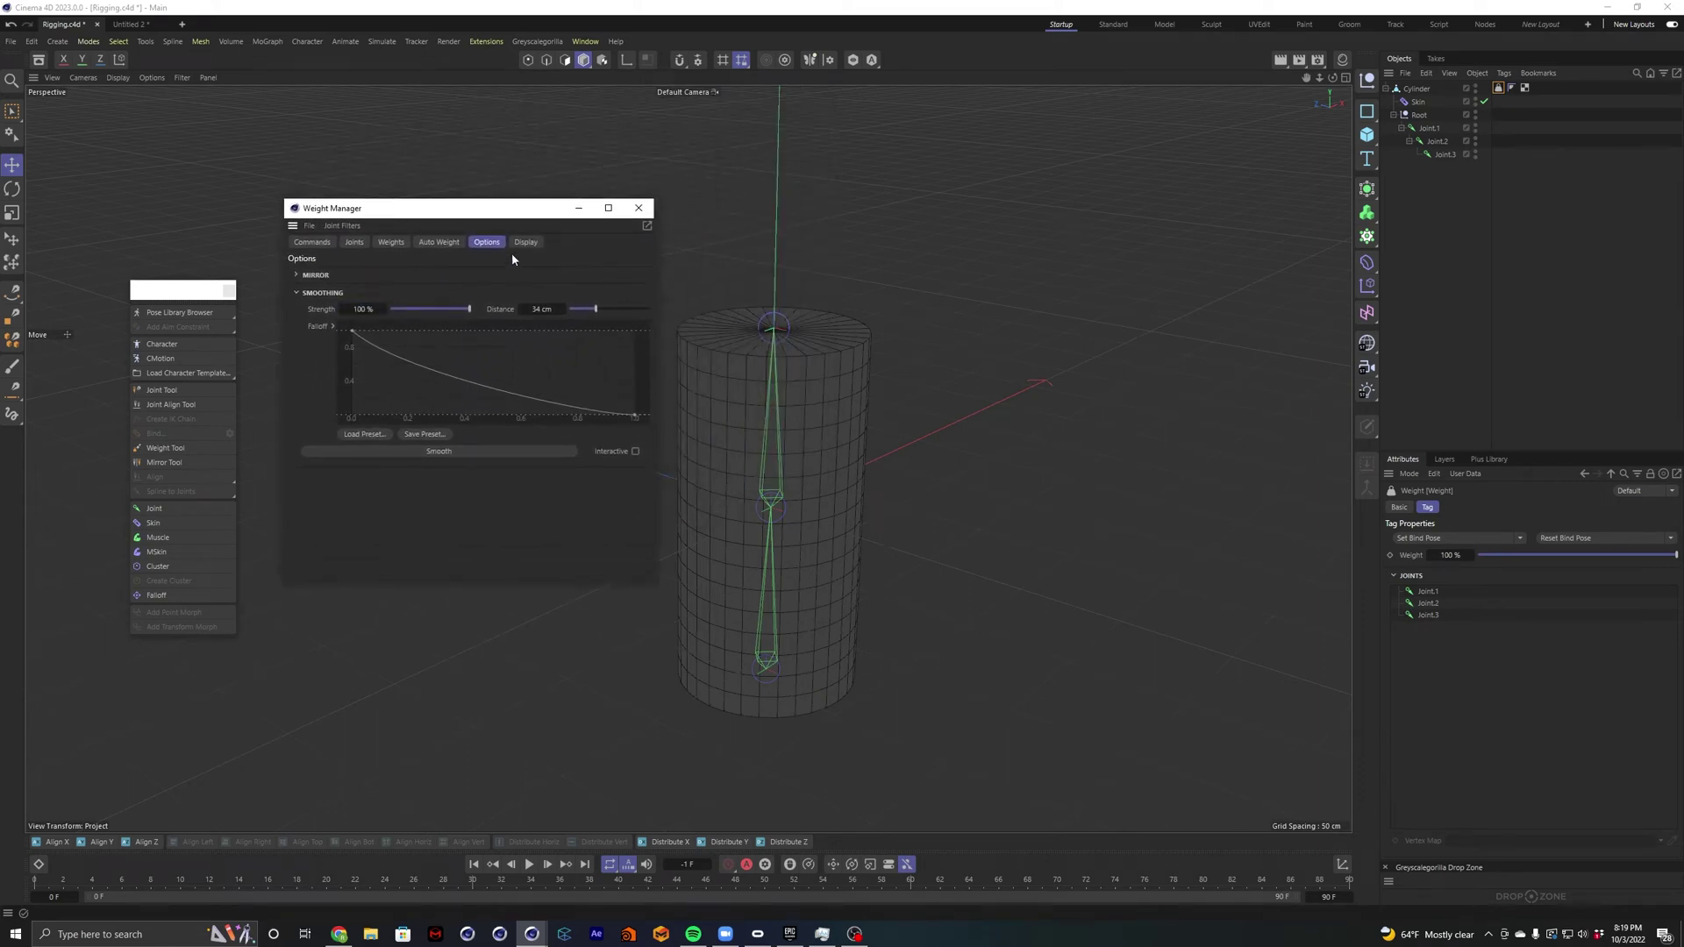
left_click(355, 243)
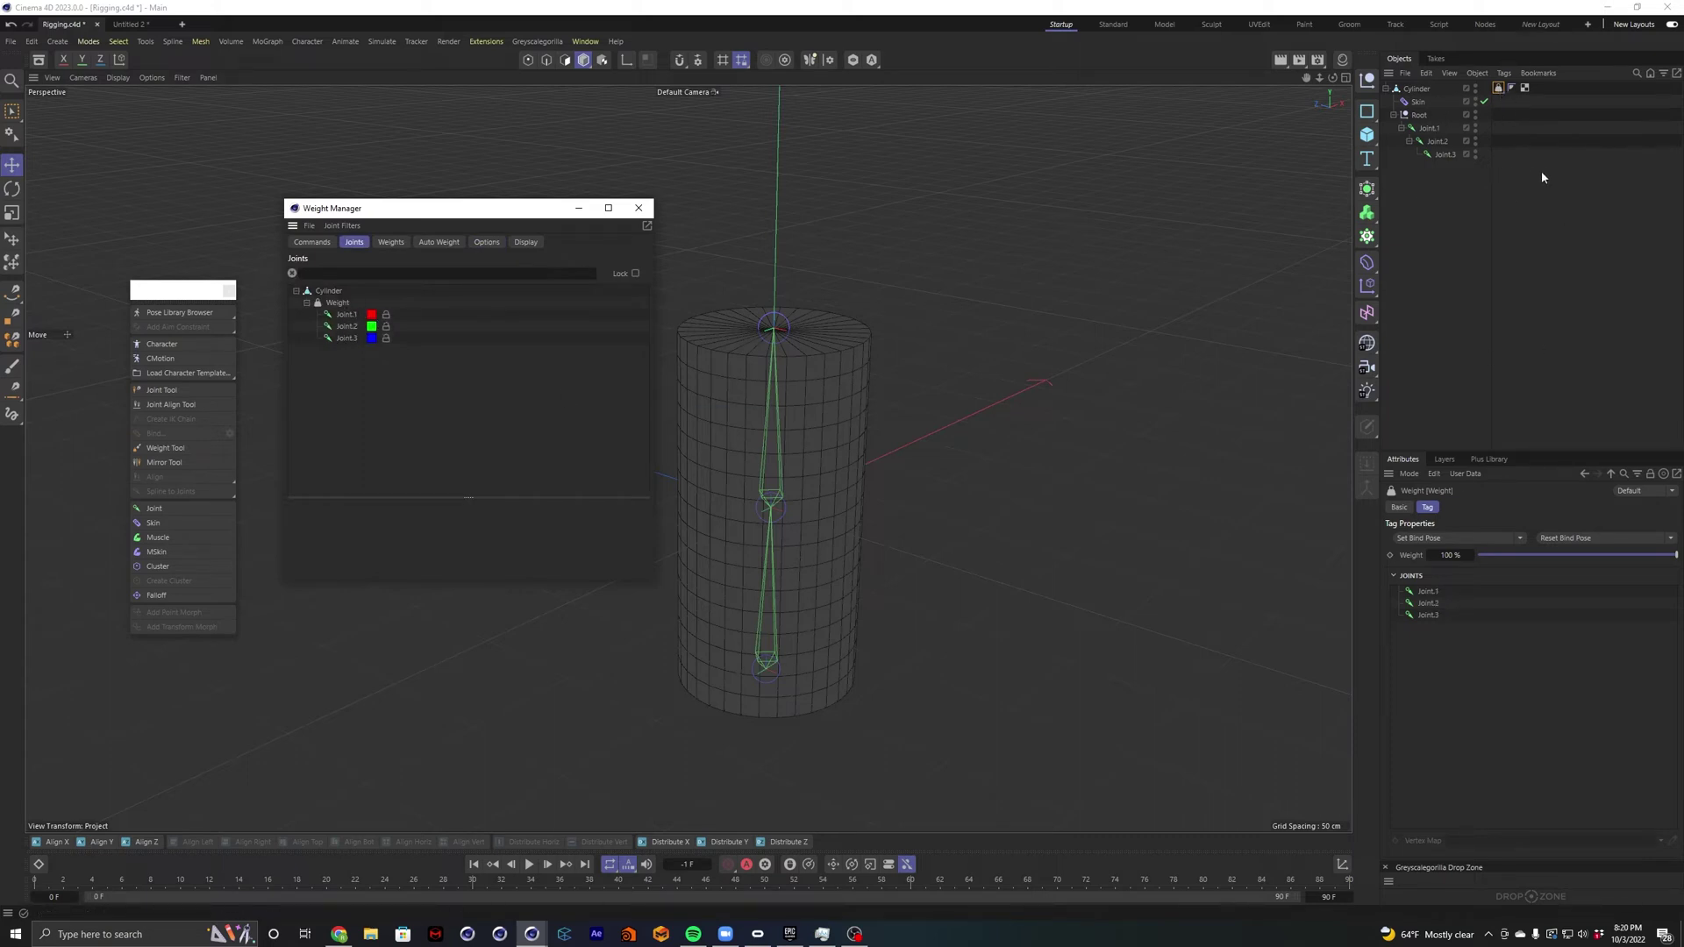
Examine how the Weight Manager's joints list responds to selecting the cylinder's Weight tag, Joint.2 and Joint.3.
left_click(1430, 271)
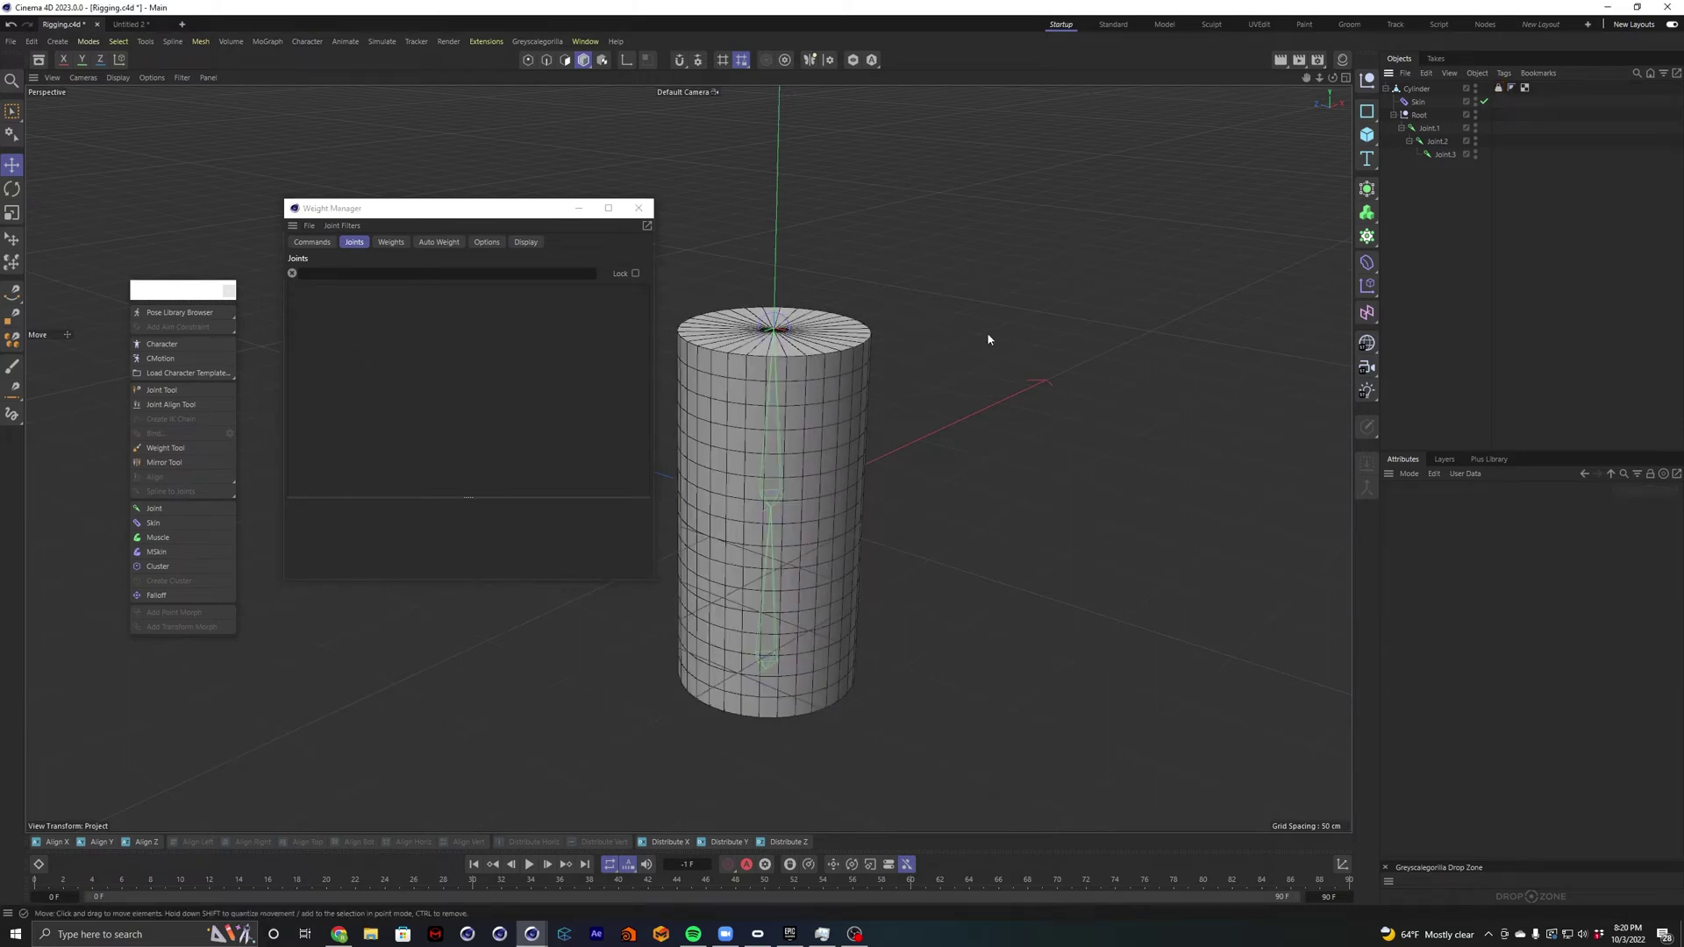
left_click(1499, 89)
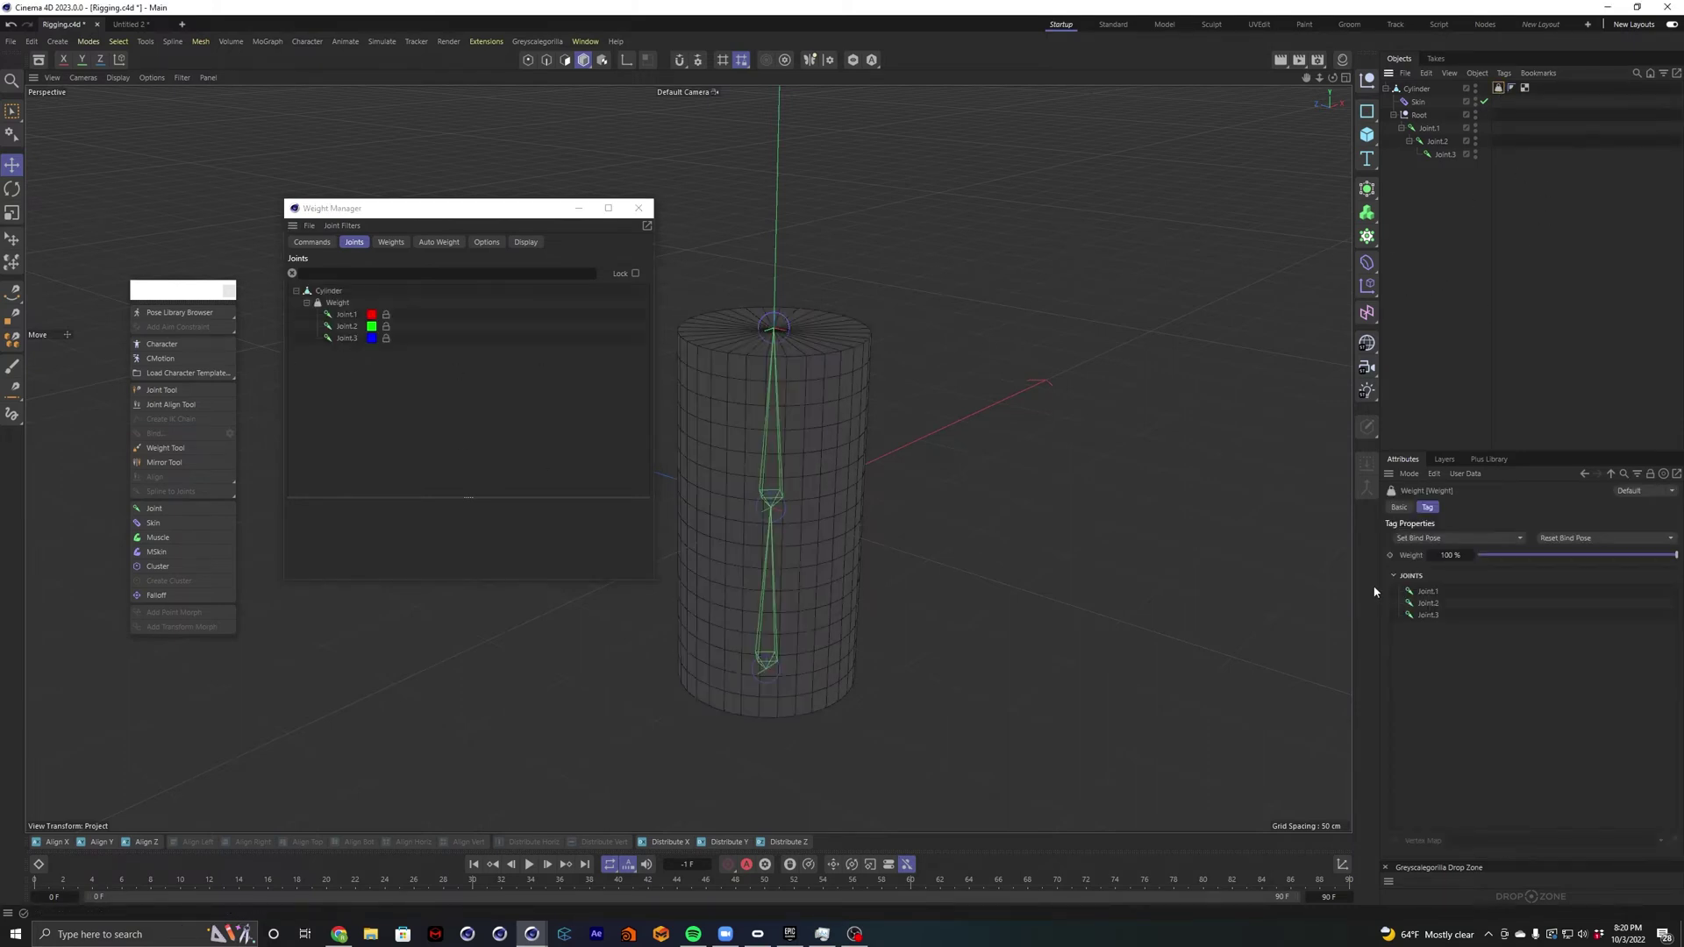
left_click(1430, 138)
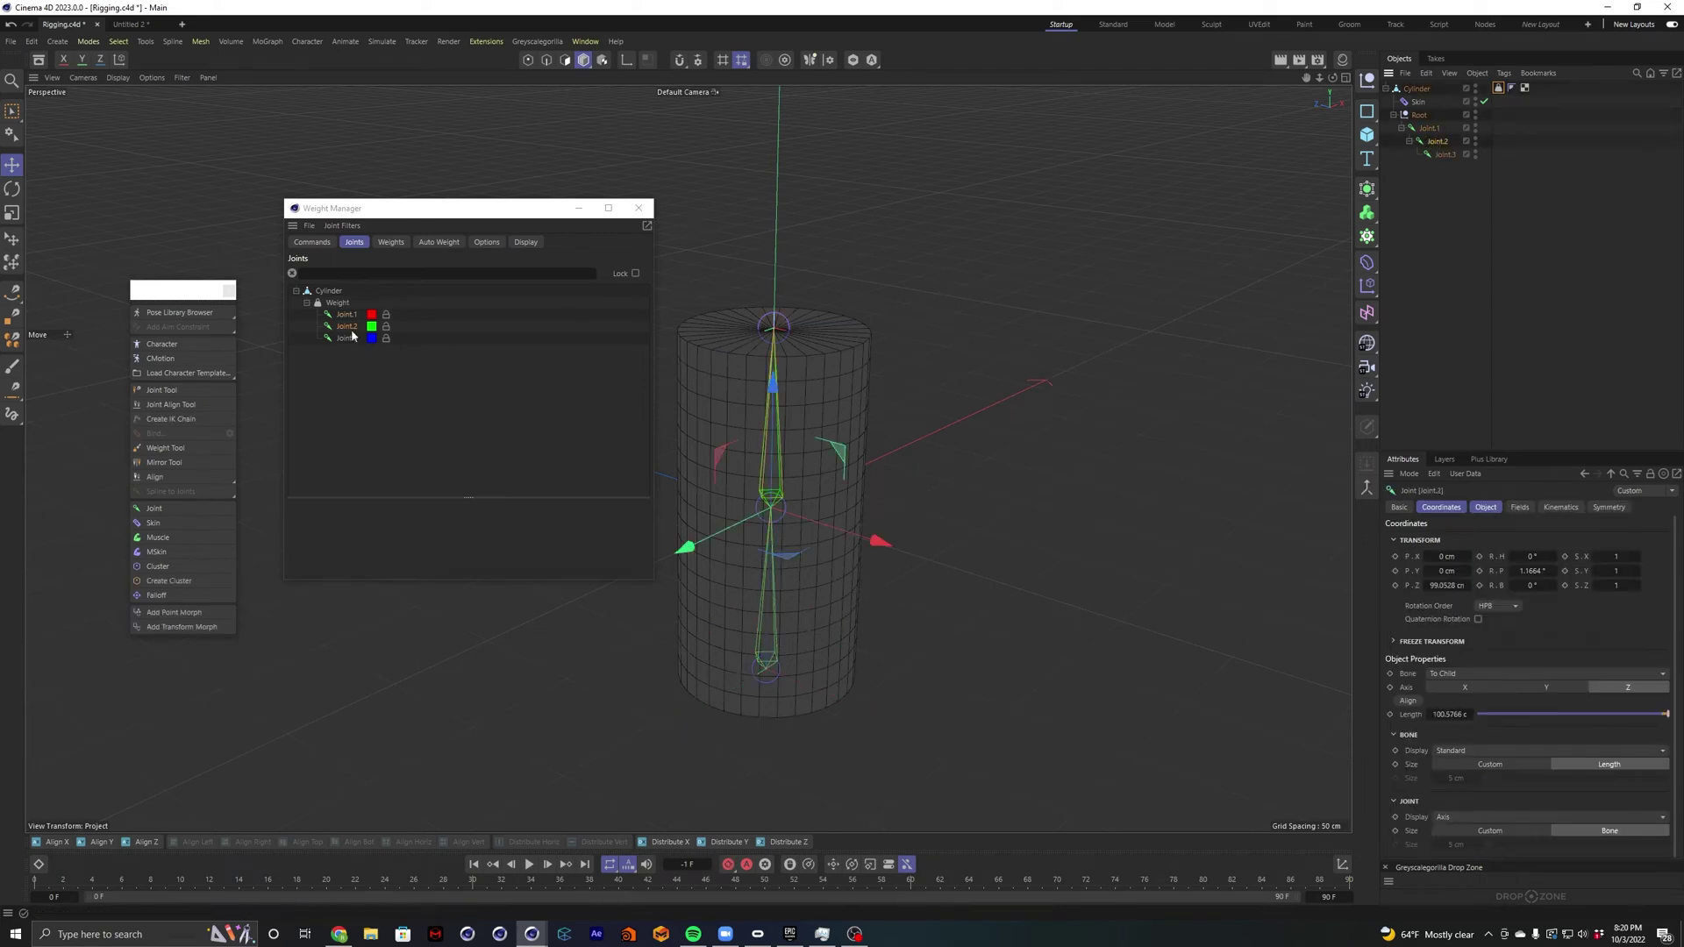
left_click(1445, 153)
left_click(1443, 142)
left_click(1444, 154)
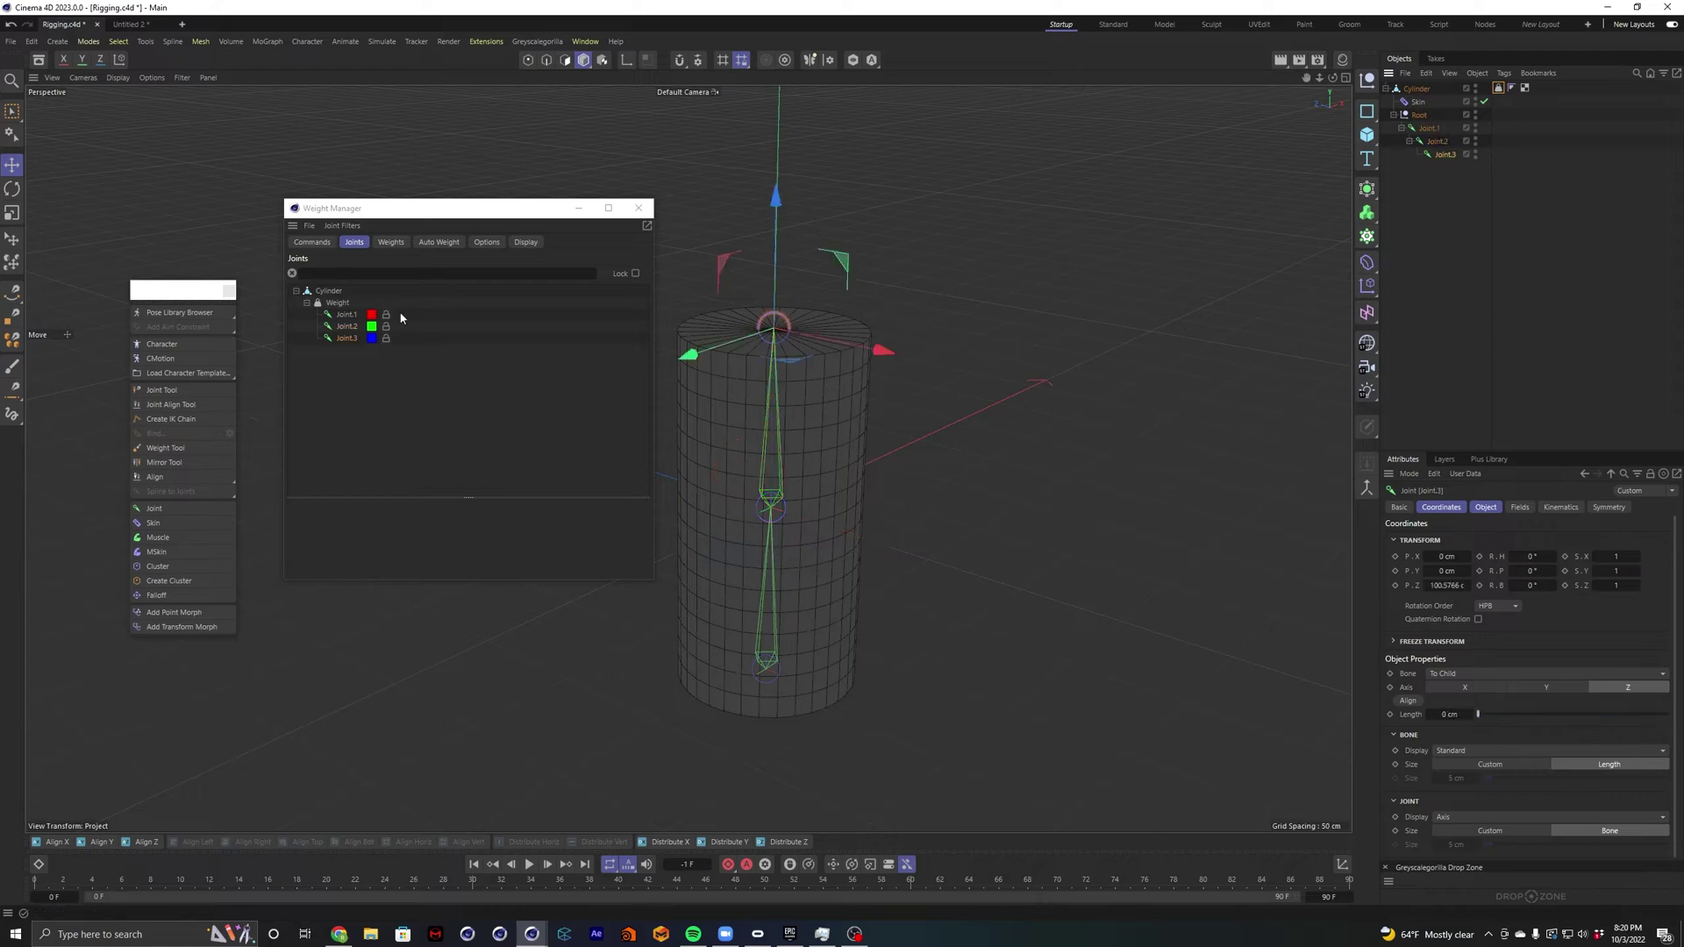
Calculate automatic weights in Heatmap mode for Joint.1, Joint.2 and Joint.3.
left_click(342, 315)
left_click(348, 341, "shift")
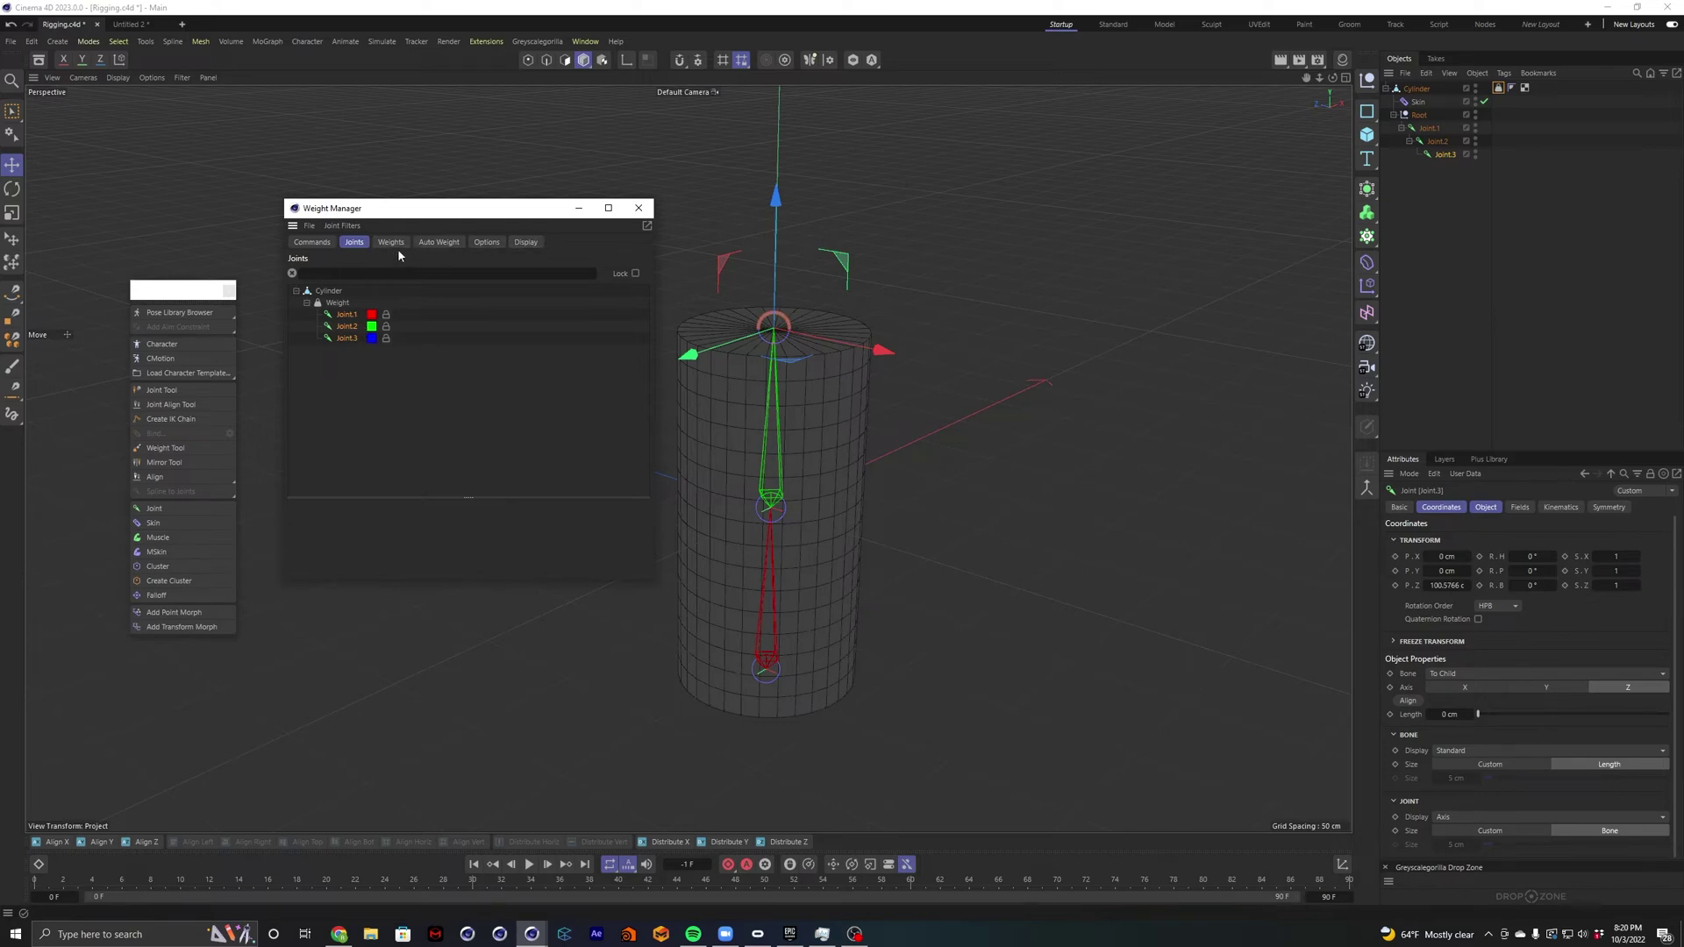
left_click(433, 244)
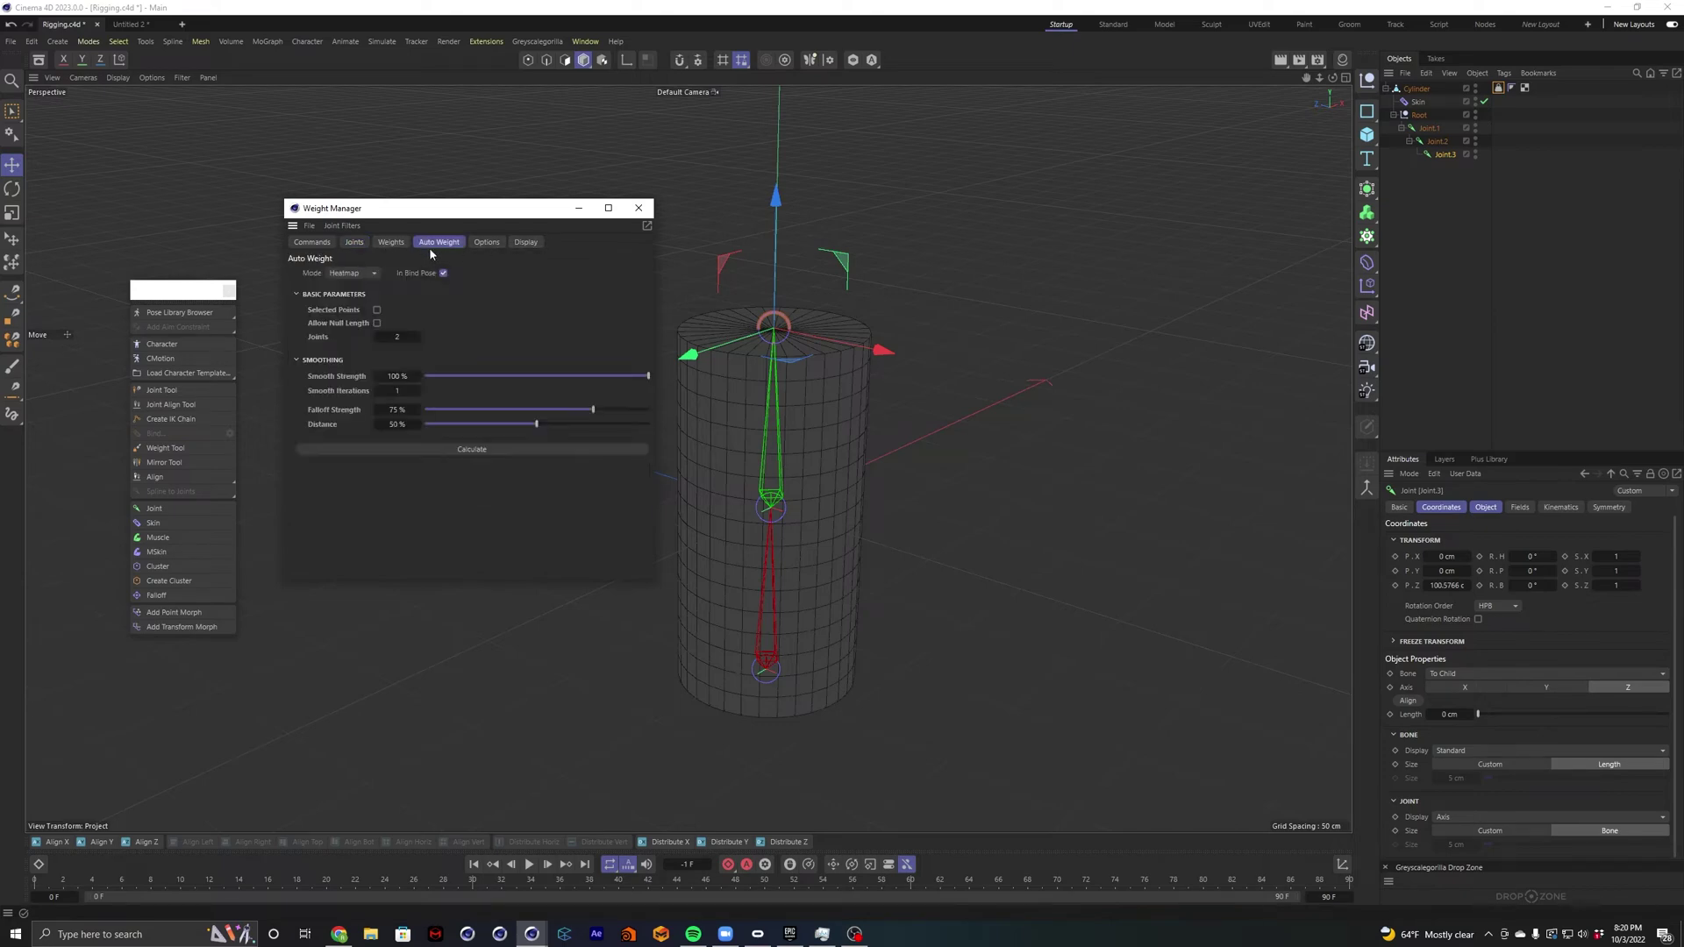
left_click(523, 451)
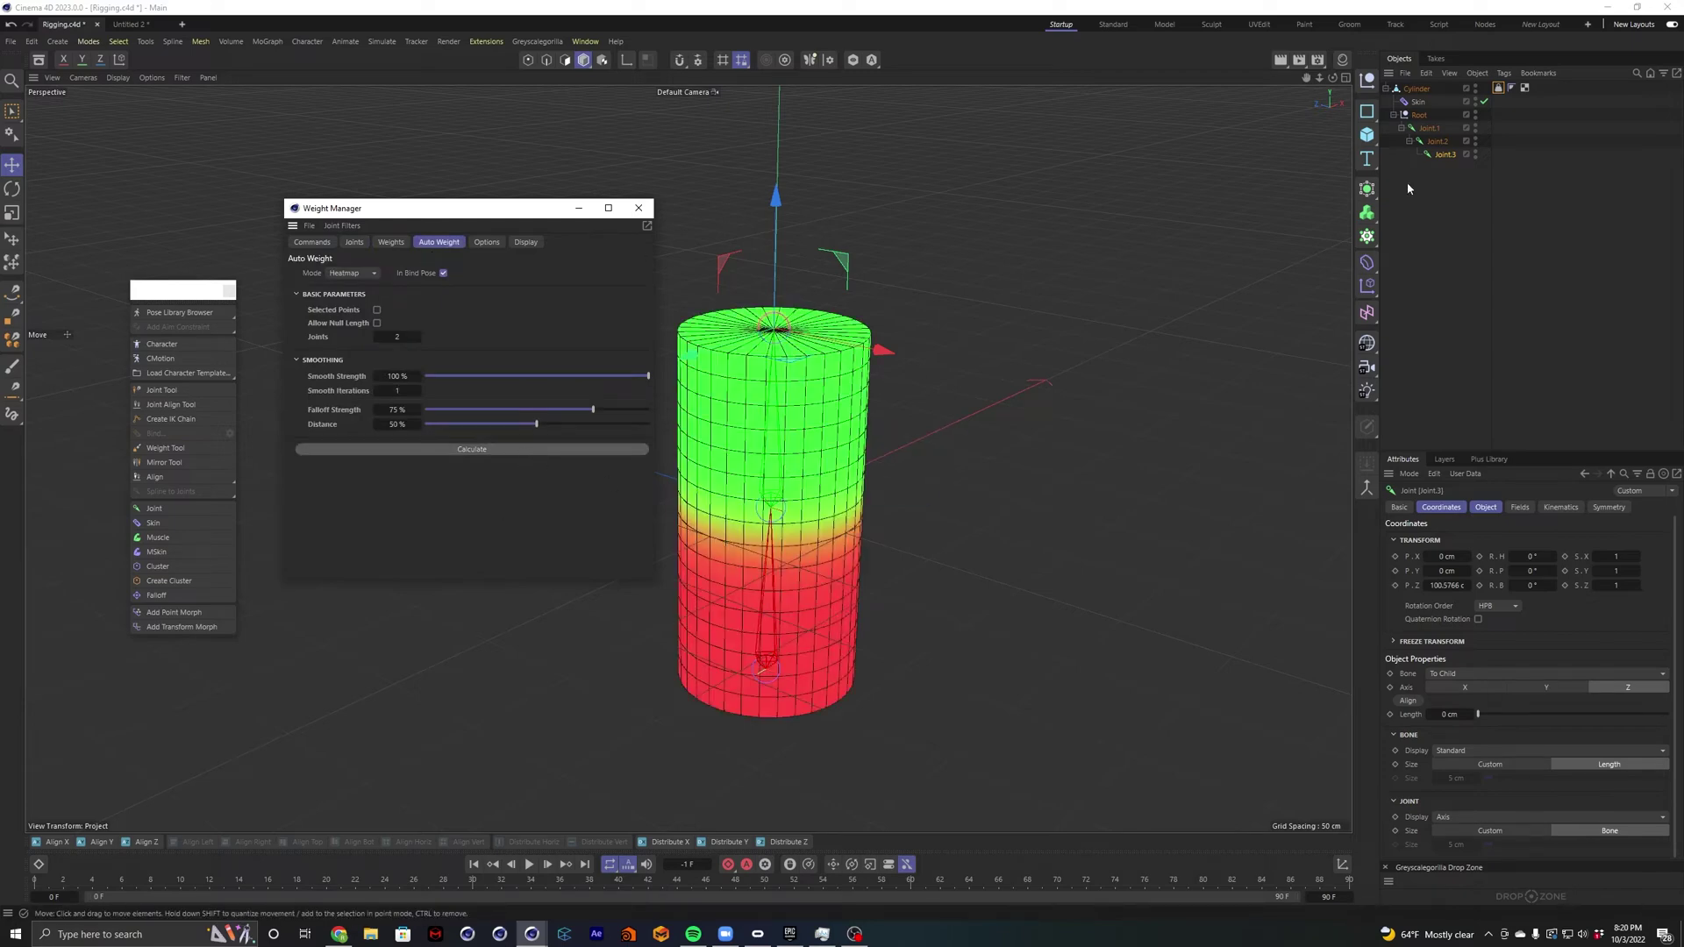
Test the automatic weights by rotating Joint.2 and Joint.1 in turn, undoing each rotation.
left_click(1437, 141)
key("r")
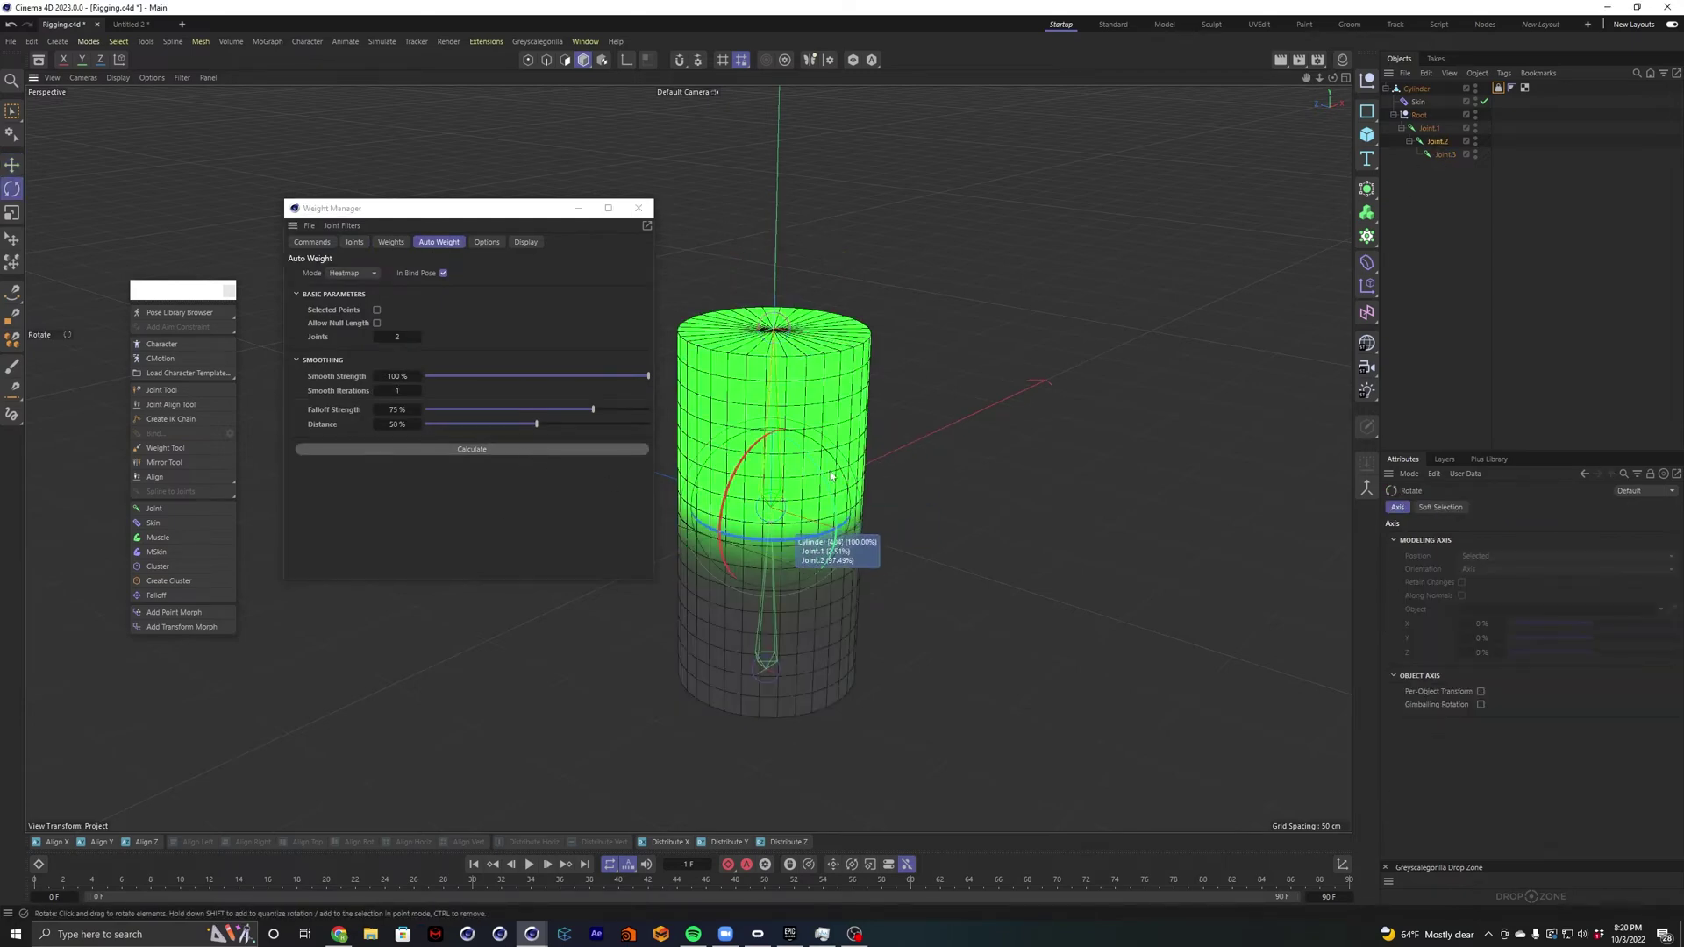
mouse_move(813, 478)
left_mouse_down()
mouse_move(837, 481)
mouse_move(770, 475)
mouse_move(821, 478)
left_mouse_up()
key("ctrl+z")
left_click(1433, 131)
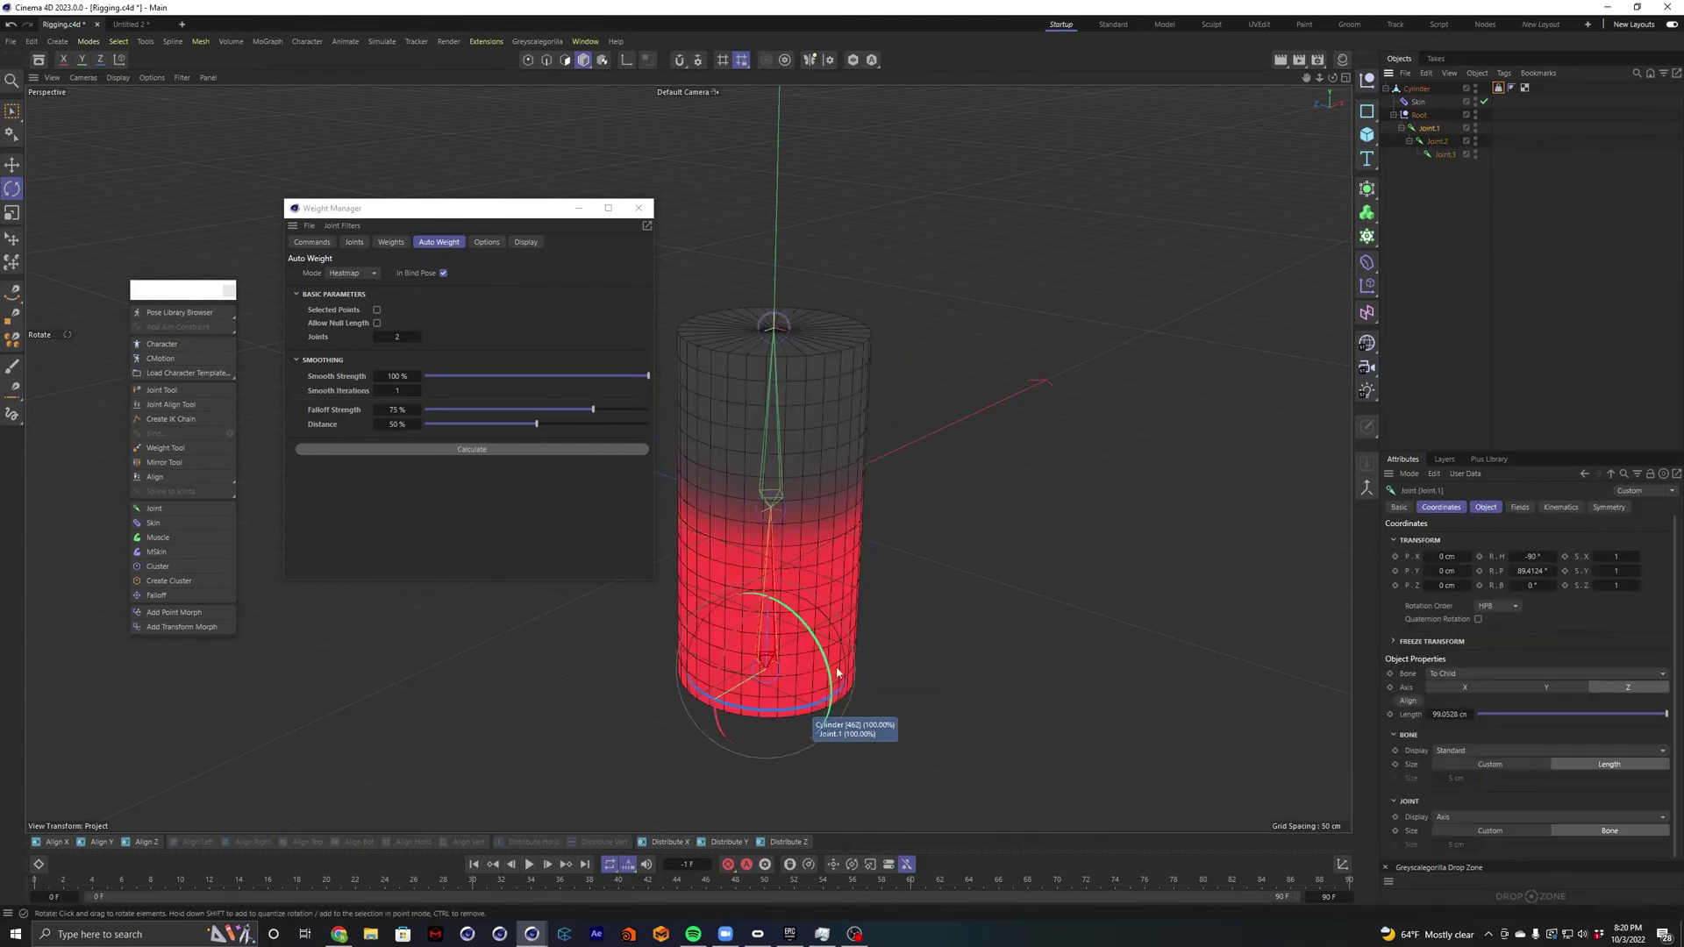
left_click_drag(831, 675, 830, 721)
key("ctrl+z")
Freeze all transforms of Joint.1, Joint.2 and Joint.3 together.
left_click(1514, 124)
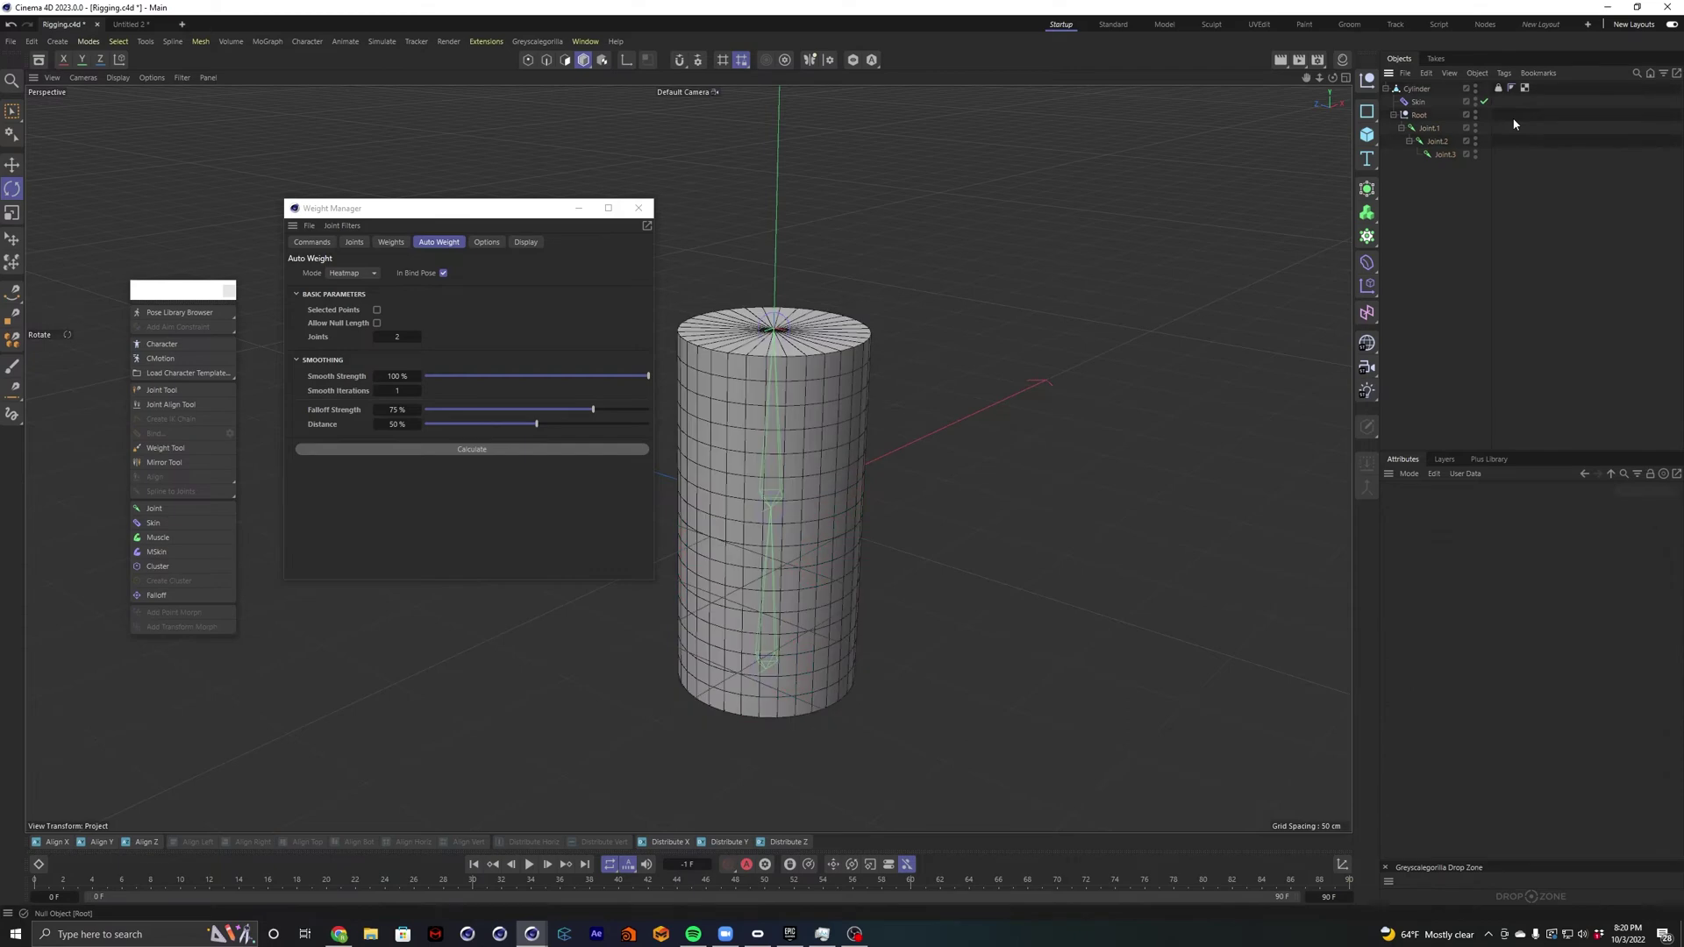
left_click(1432, 128)
left_click(1442, 155, "shift")
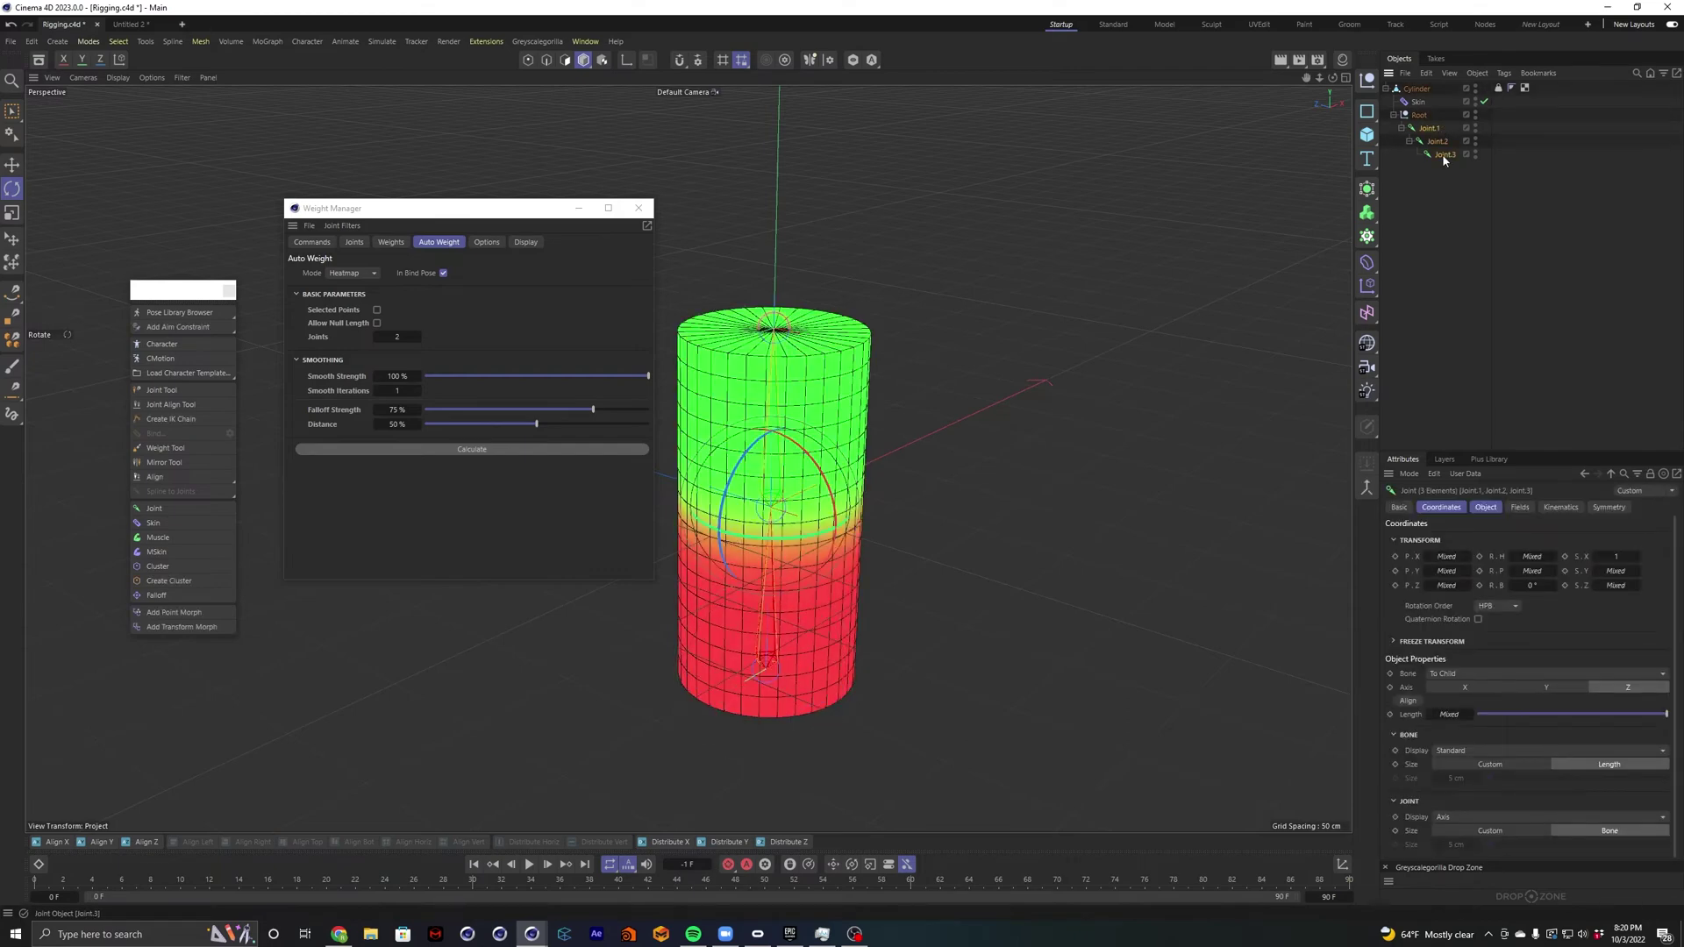
left_click(1443, 508)
left_click(1433, 642)
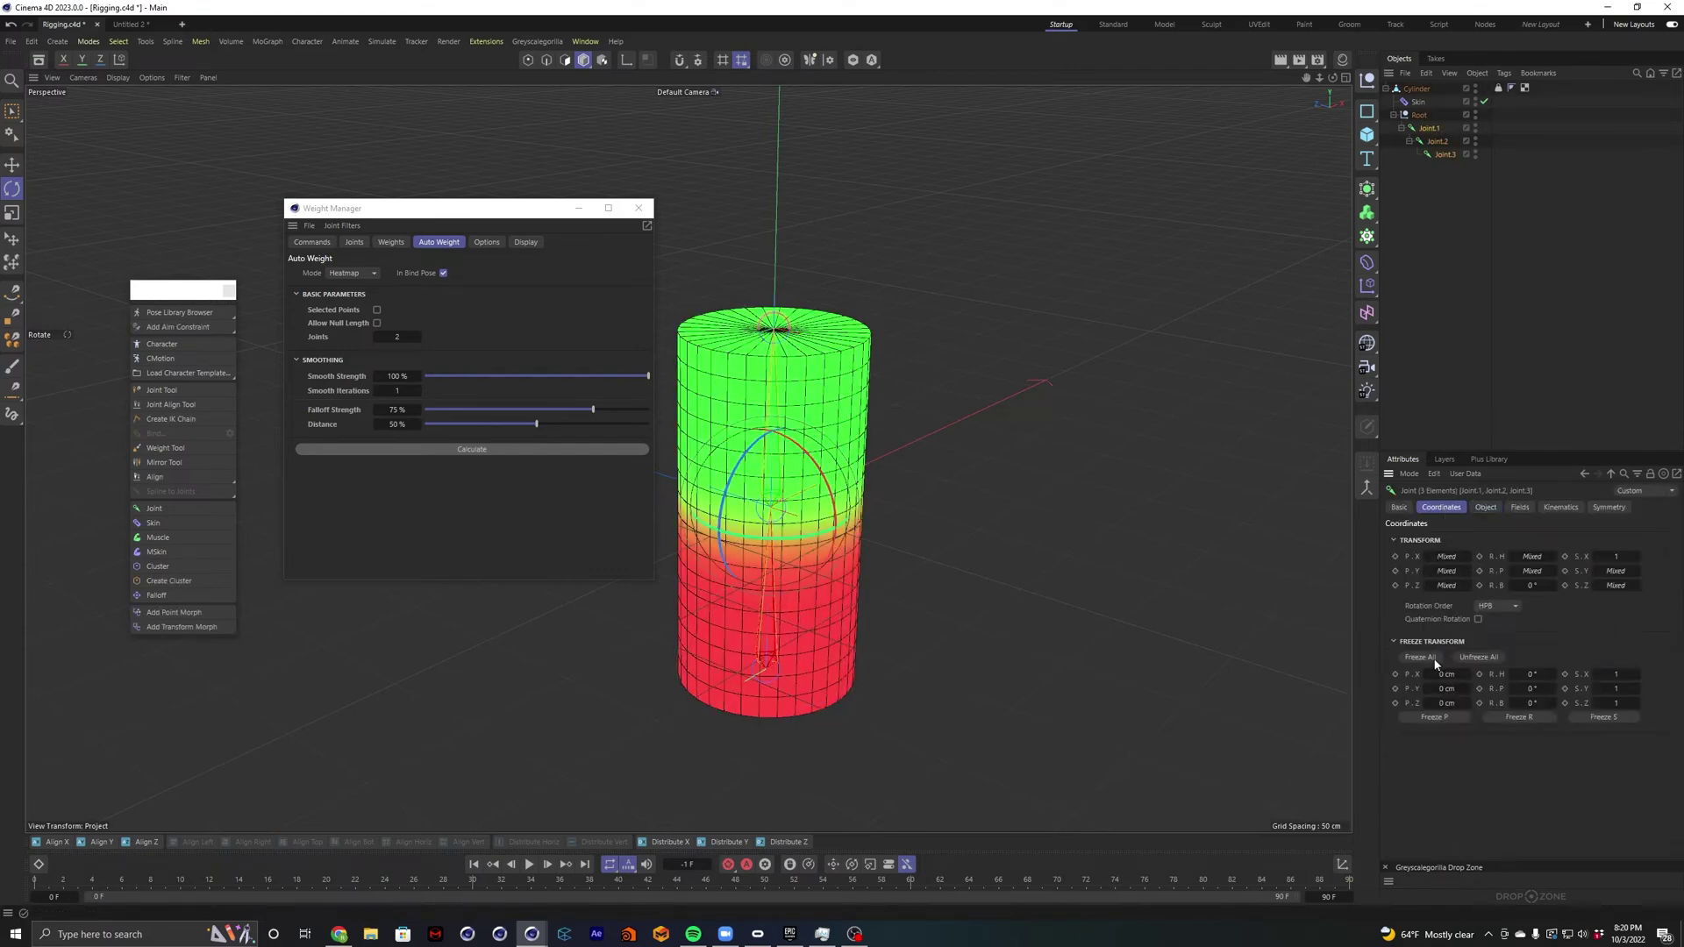
left_click(1422, 658)
left_click(1431, 643)
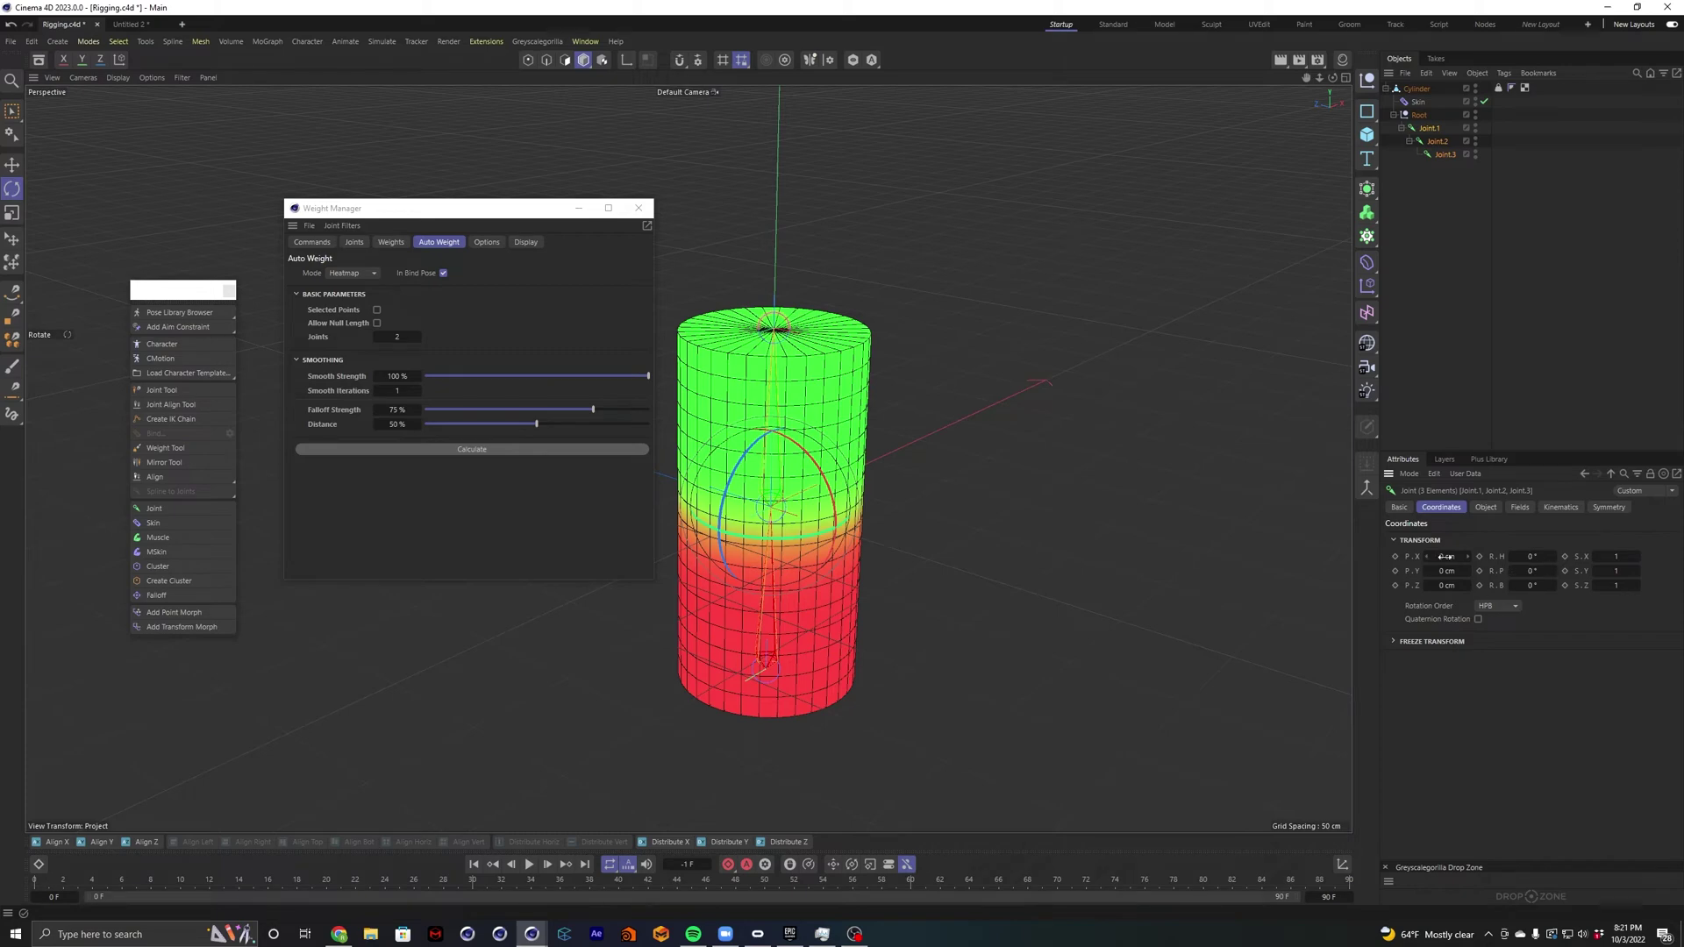
Try shifting the X position of the three frozen joints, undo the shift and clear the selection.
left_click_drag(1445, 556, 1476, 556)
key("ctrl+z")
left_click(1439, 211)
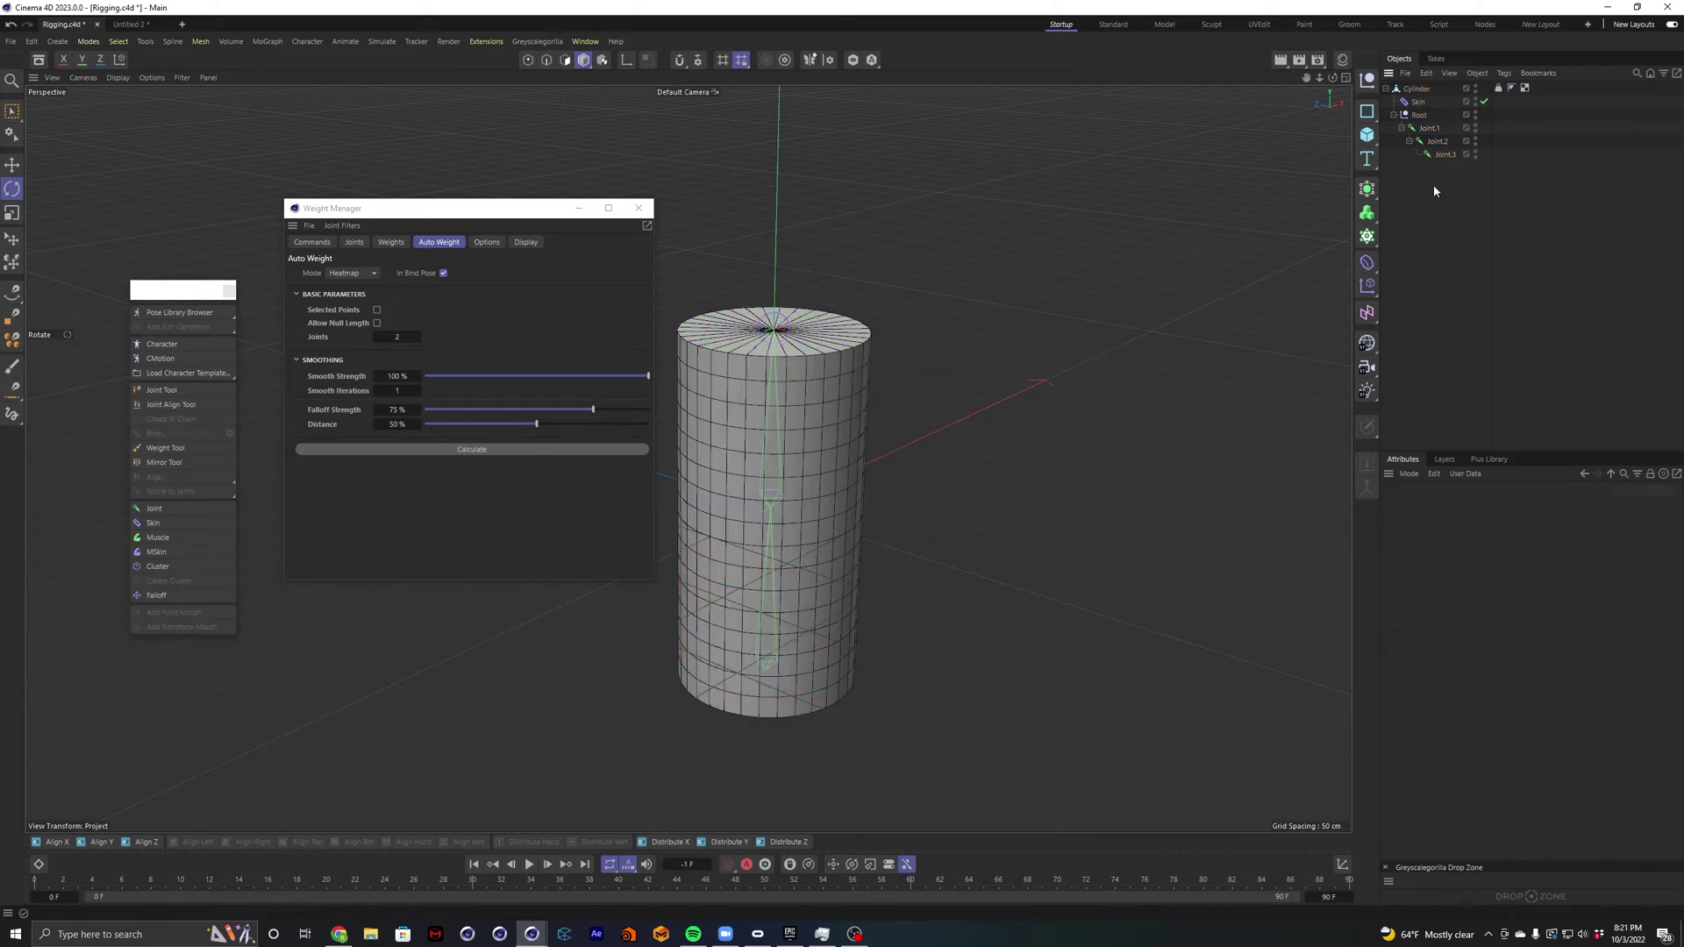
Pose Joint.2 freely by rotating it and moving it outward and down, away from the cylinder's axis.
left_click(1437, 141)
left_click_drag(868, 537, 972, 446)
key("ctrl+z")
key("e")
left_click_drag(884, 559, 1178, 419)
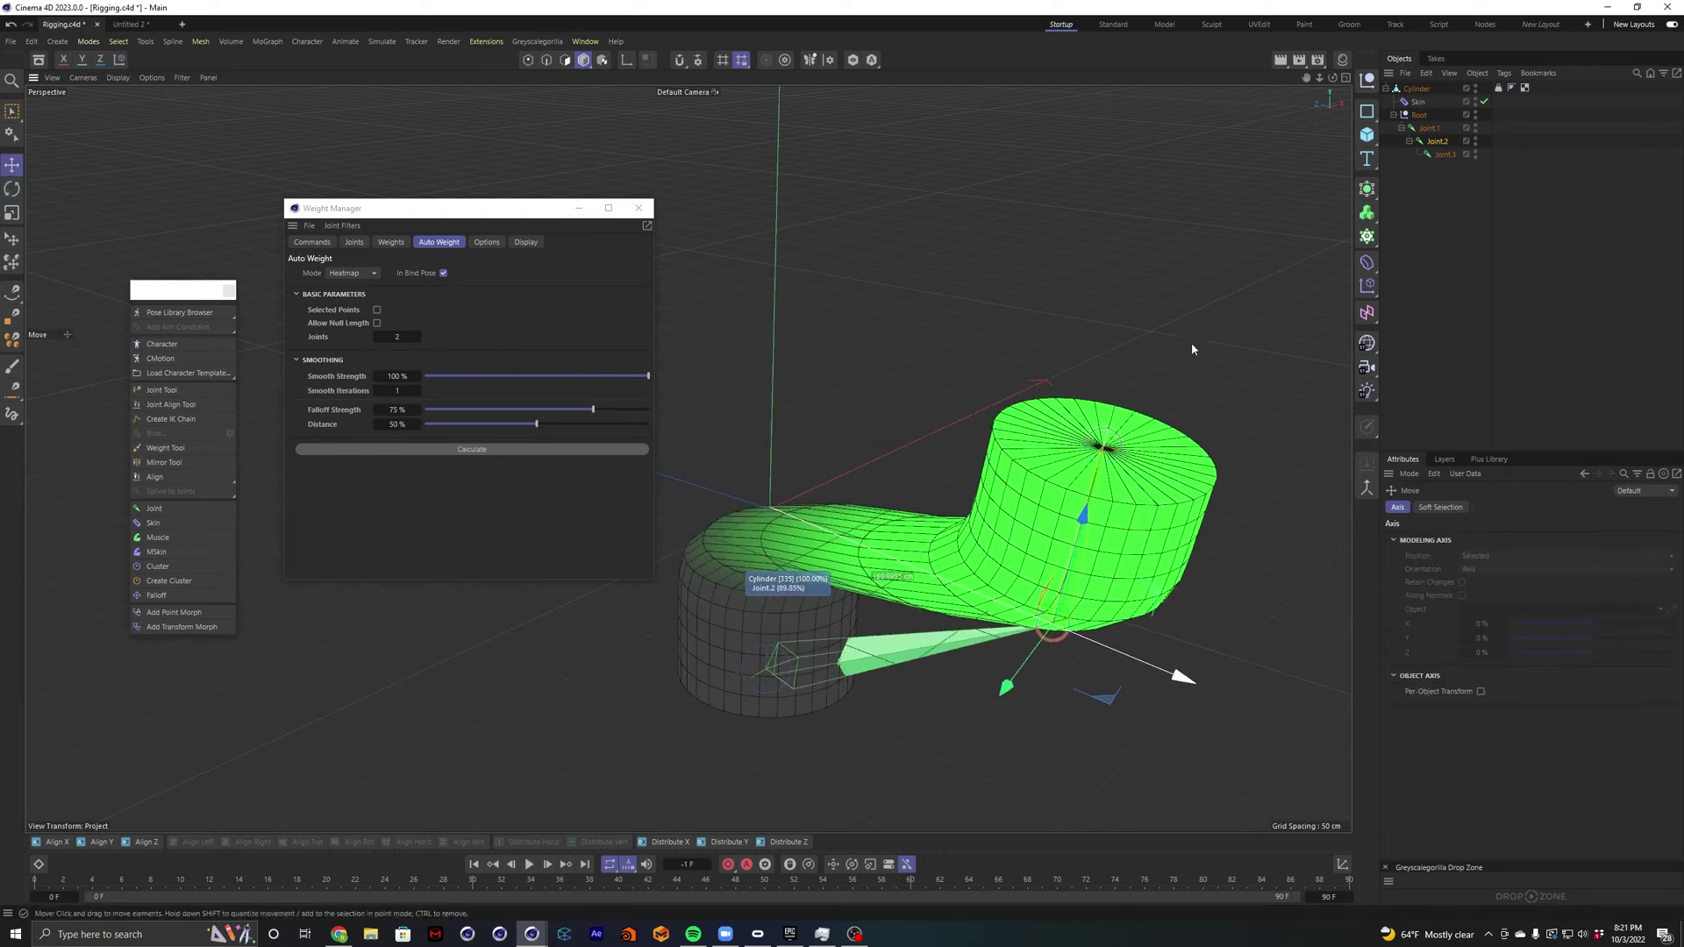
left_click_drag(1083, 516, 1003, 765)
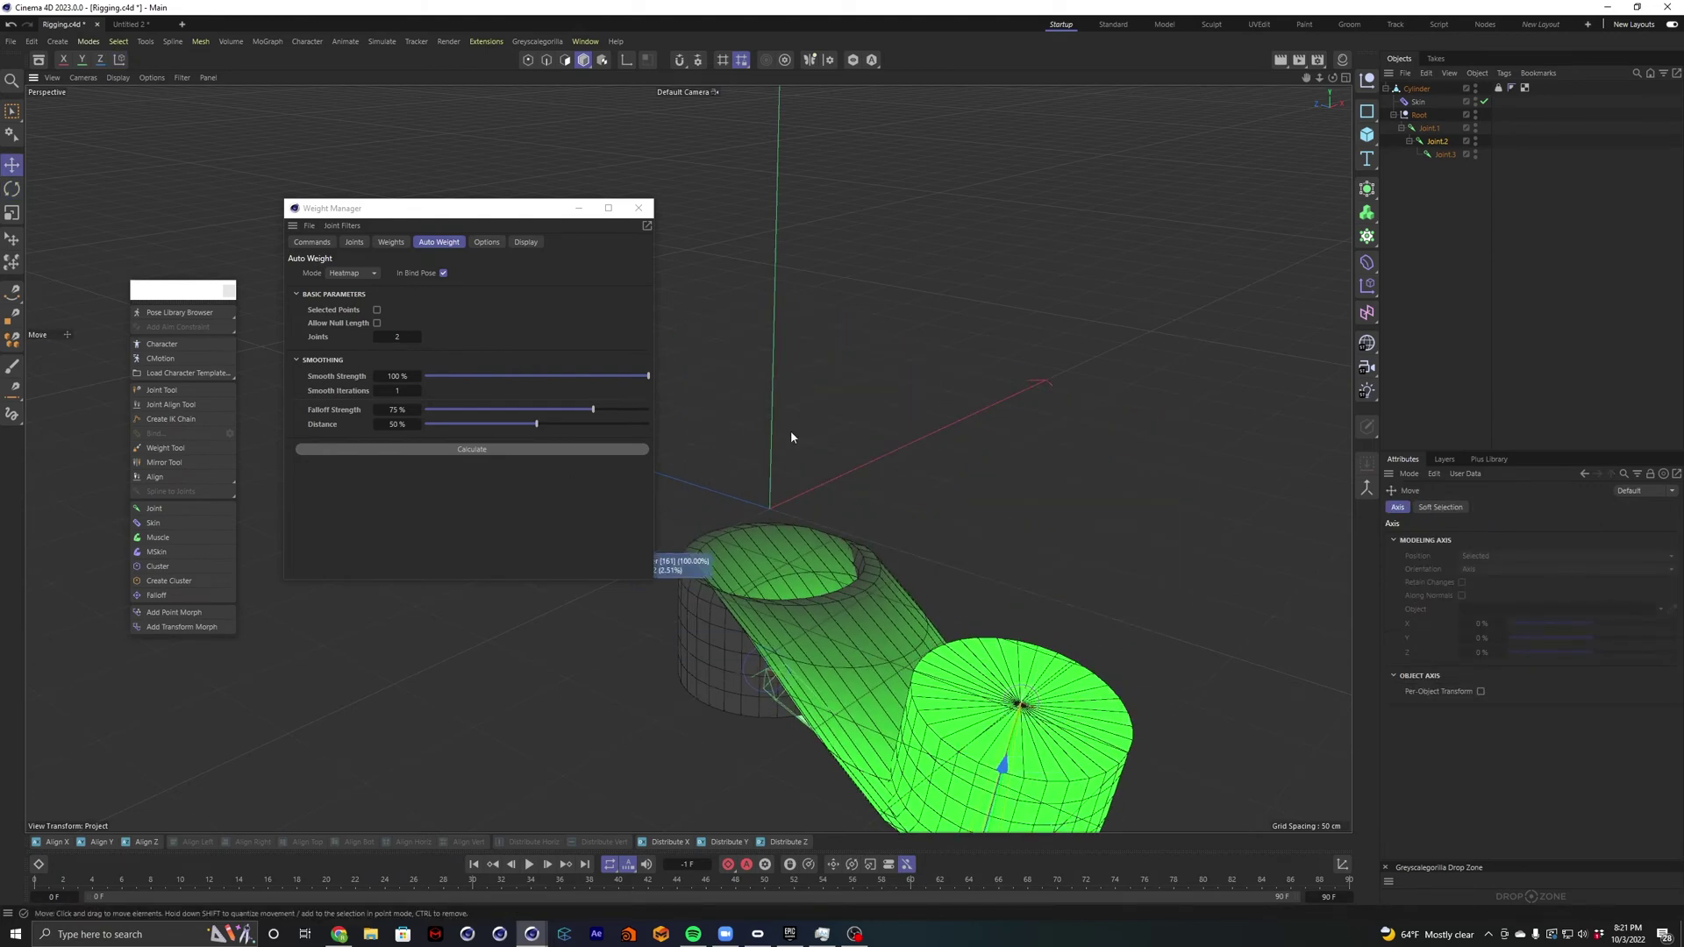
Return Joint.2 to its frozen pose with the Reset Transform command.
left_click(1438, 141)
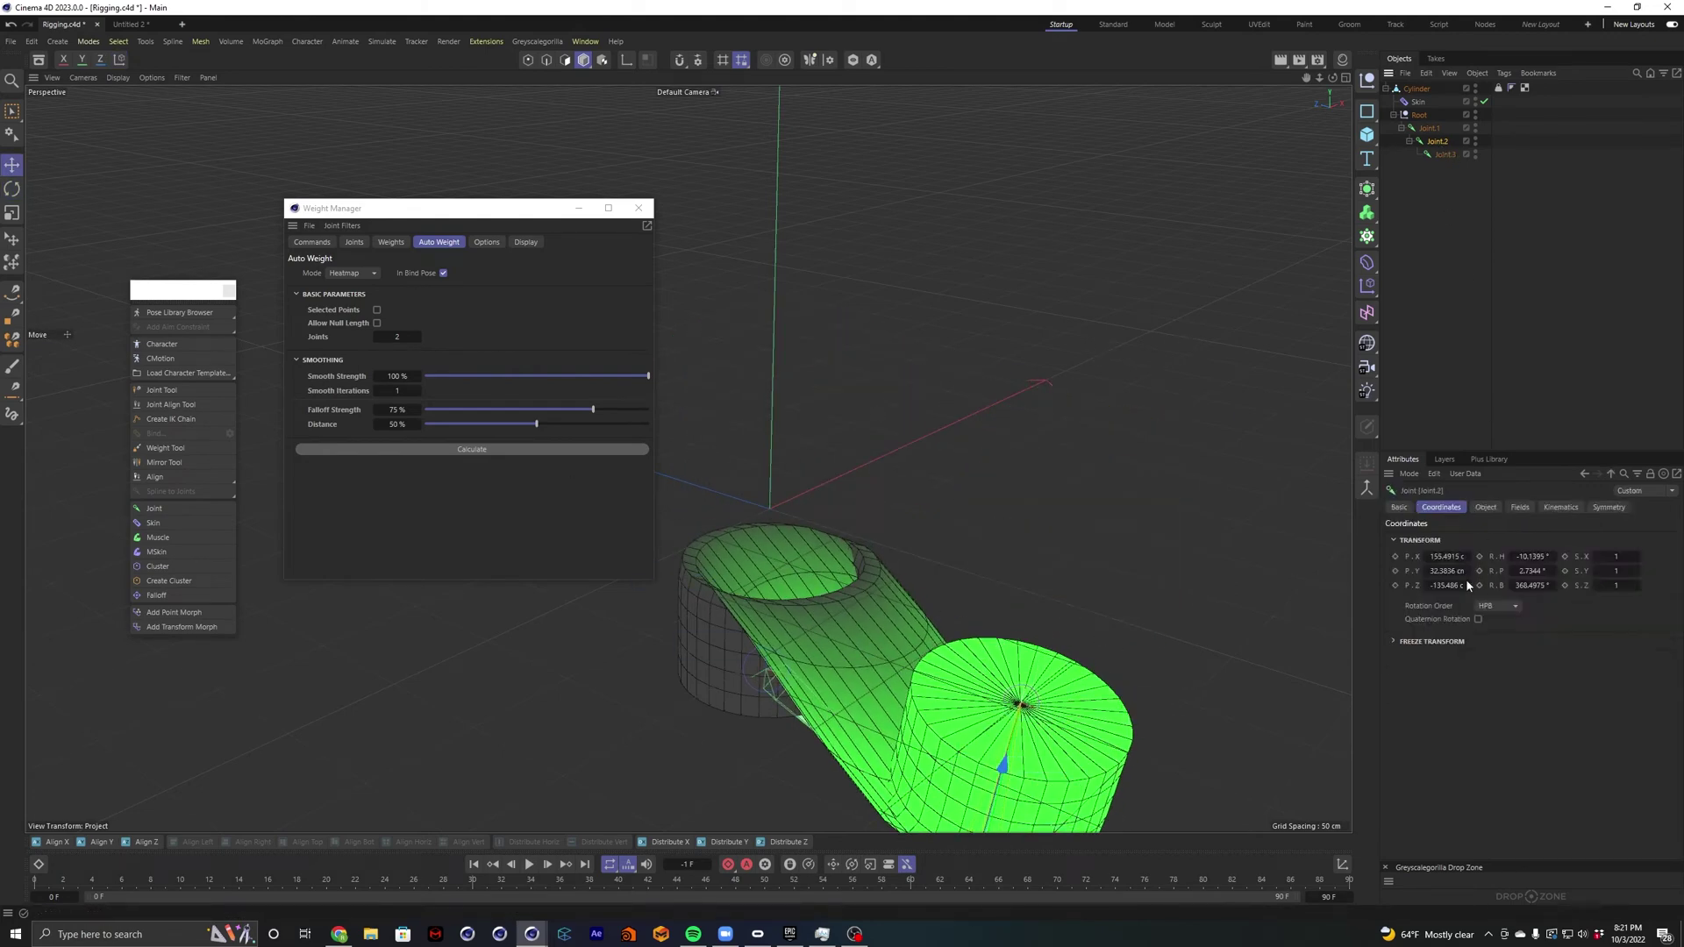
key("shift+c")
type("reset trreset")
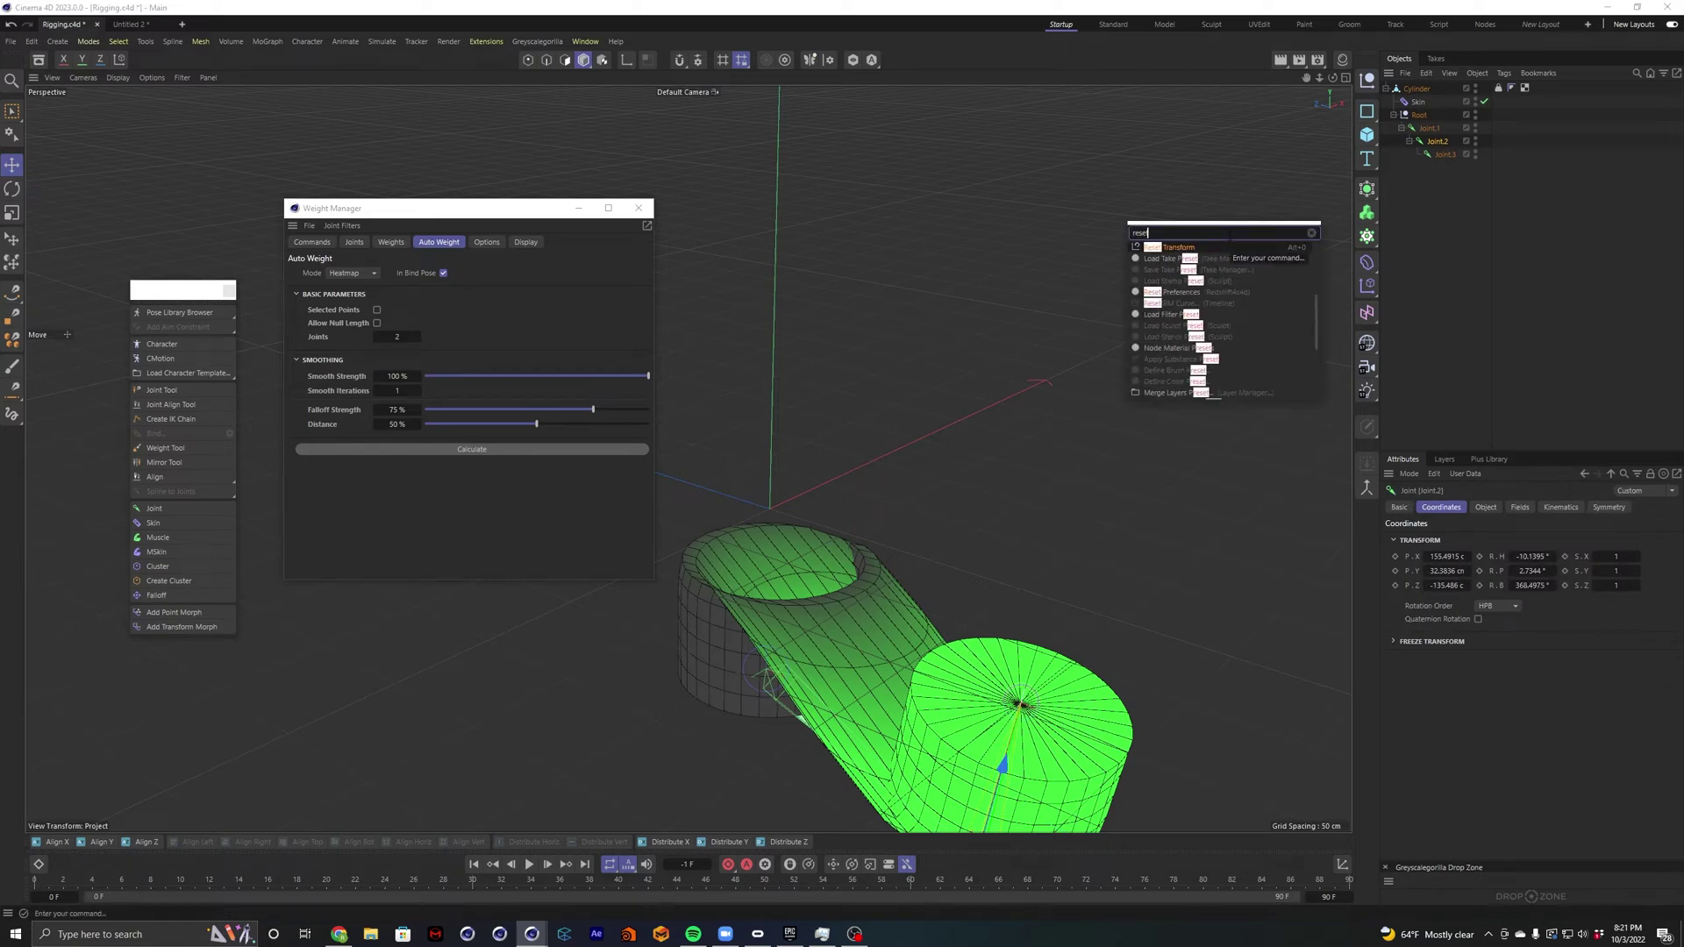
key("Return")
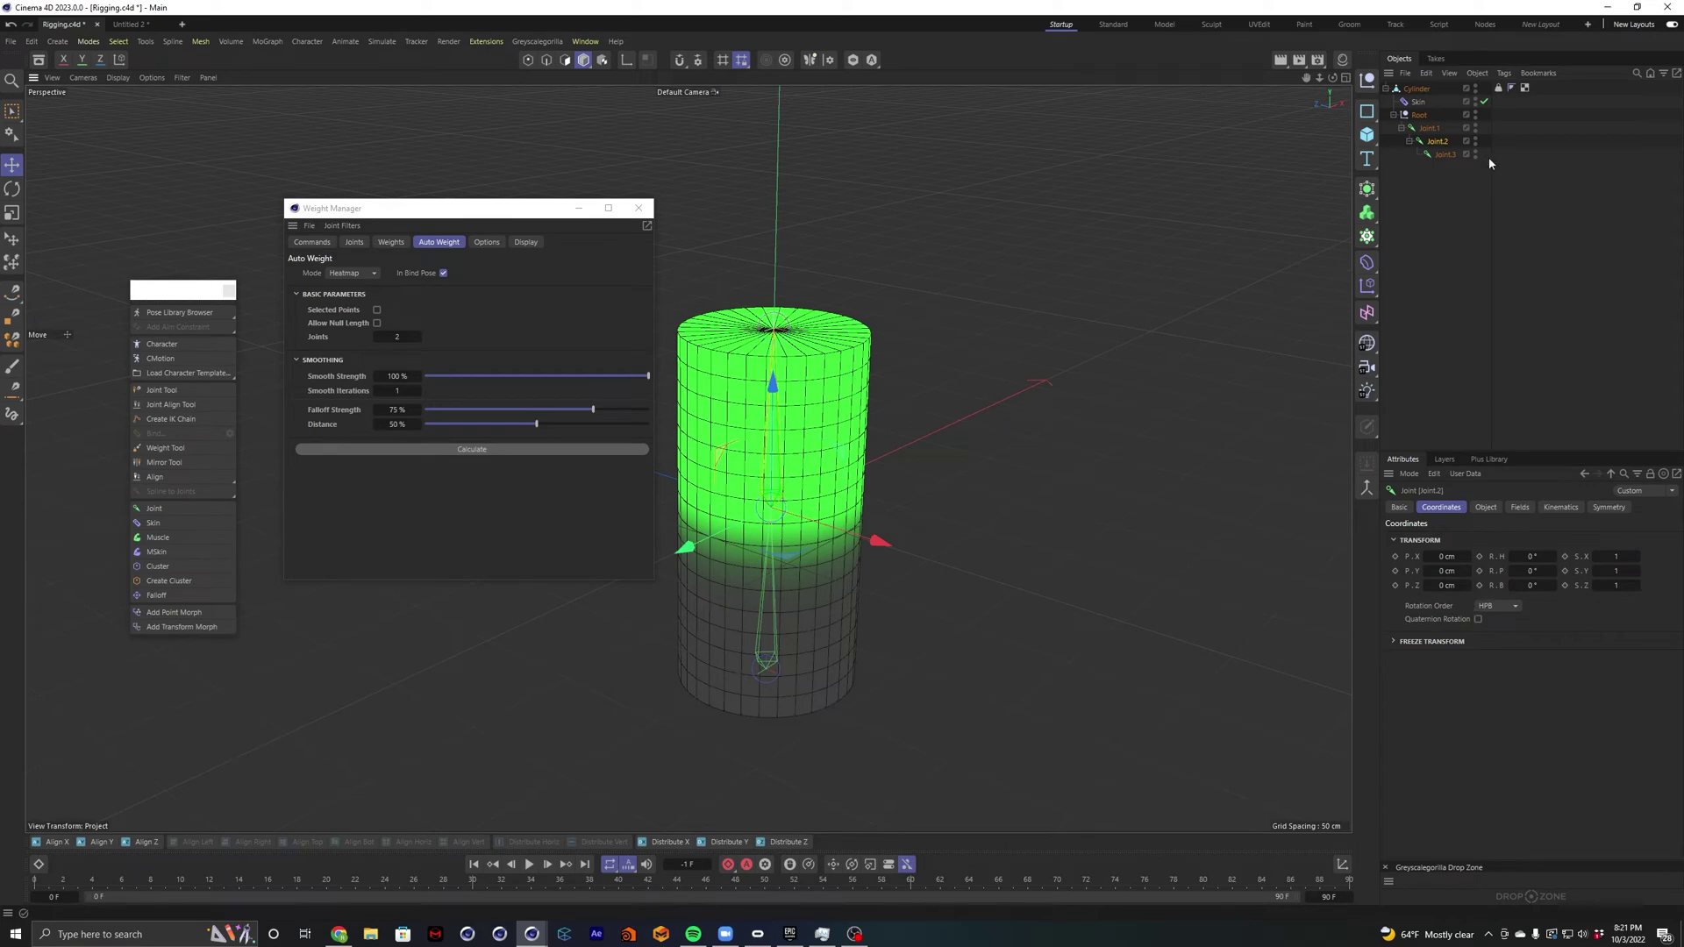
Move Joint.2 aside and set its X, Y and Z positions back to 0 by value.
left_click_drag(899, 482, 1349, 500)
left_click(1447, 557)
type("0")
key("Tab")
type("0")
key("Tab")
type("0")
key("Return")
left_click(1117, 404)
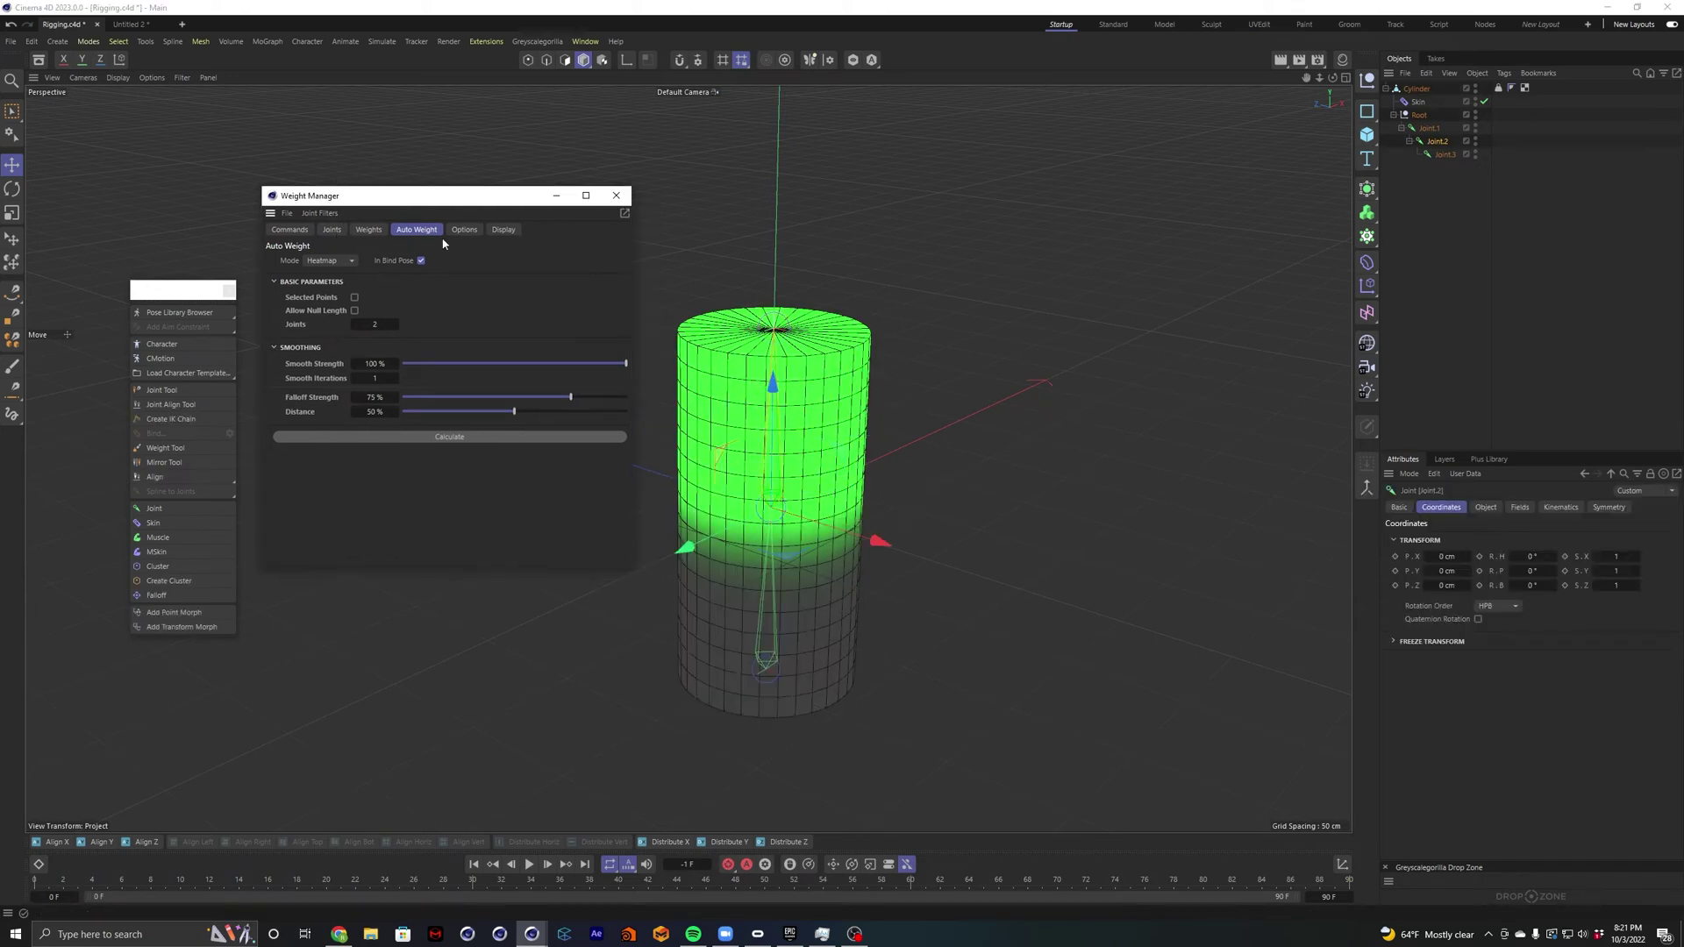
Smooth the weights of all three joints on the Weight tag with a smoothing distance of 62 cm.
left_click(336, 231)
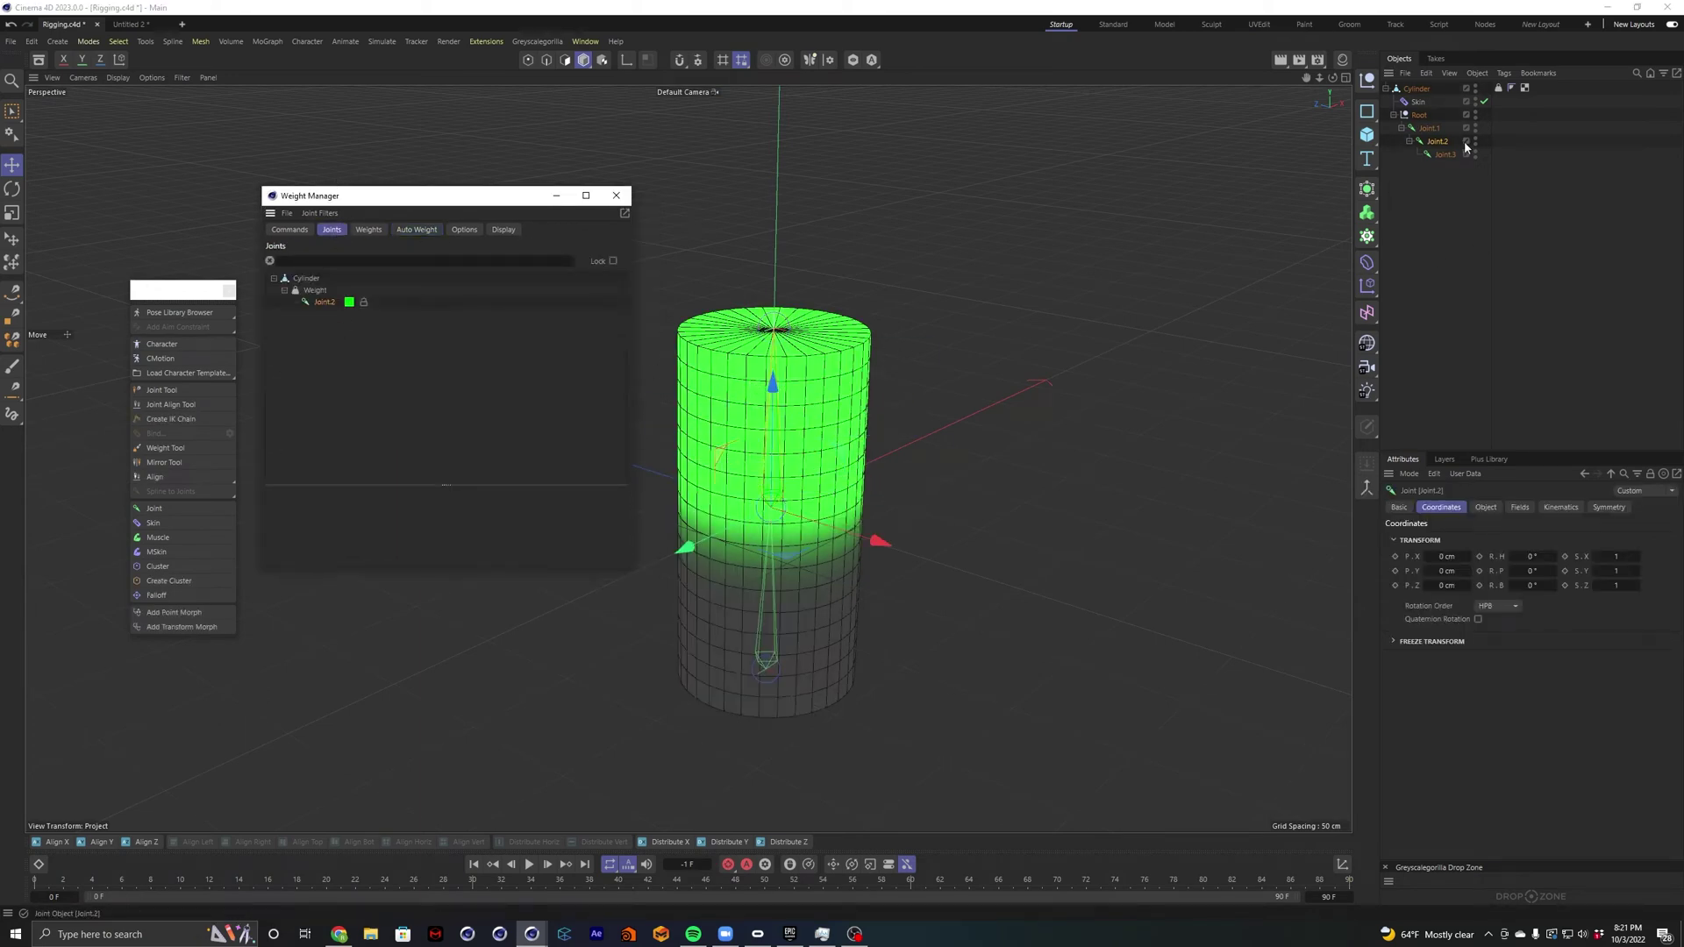
left_click(1498, 88)
left_click(324, 302)
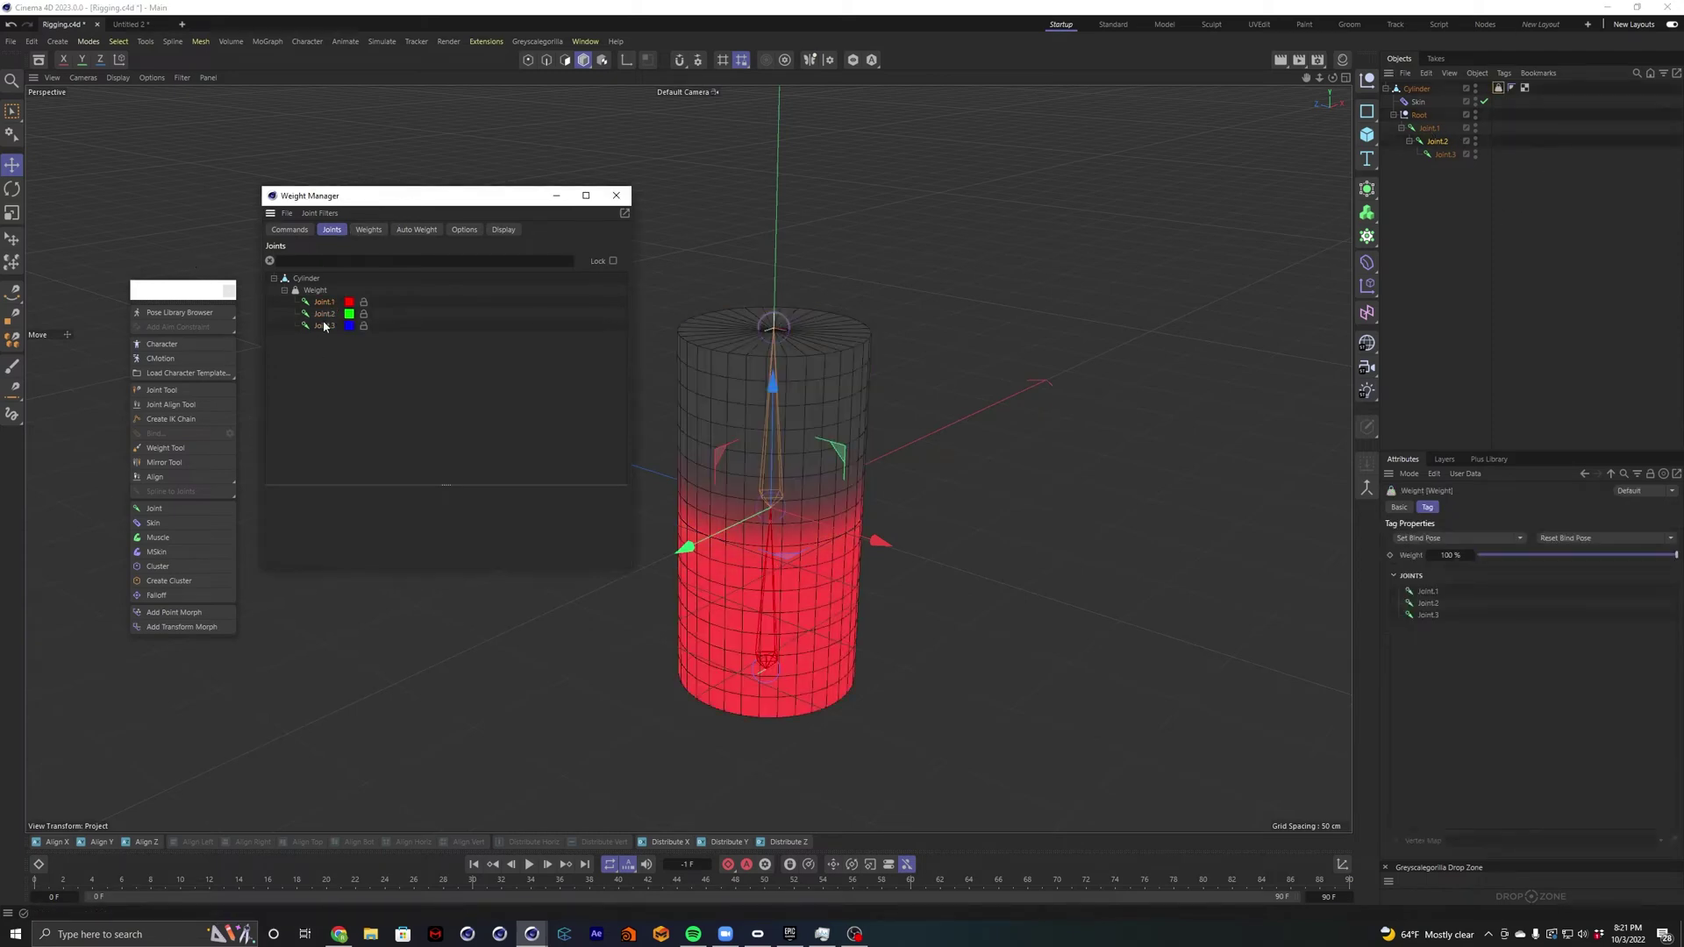
left_click(323, 324, "shift")
left_click(454, 233)
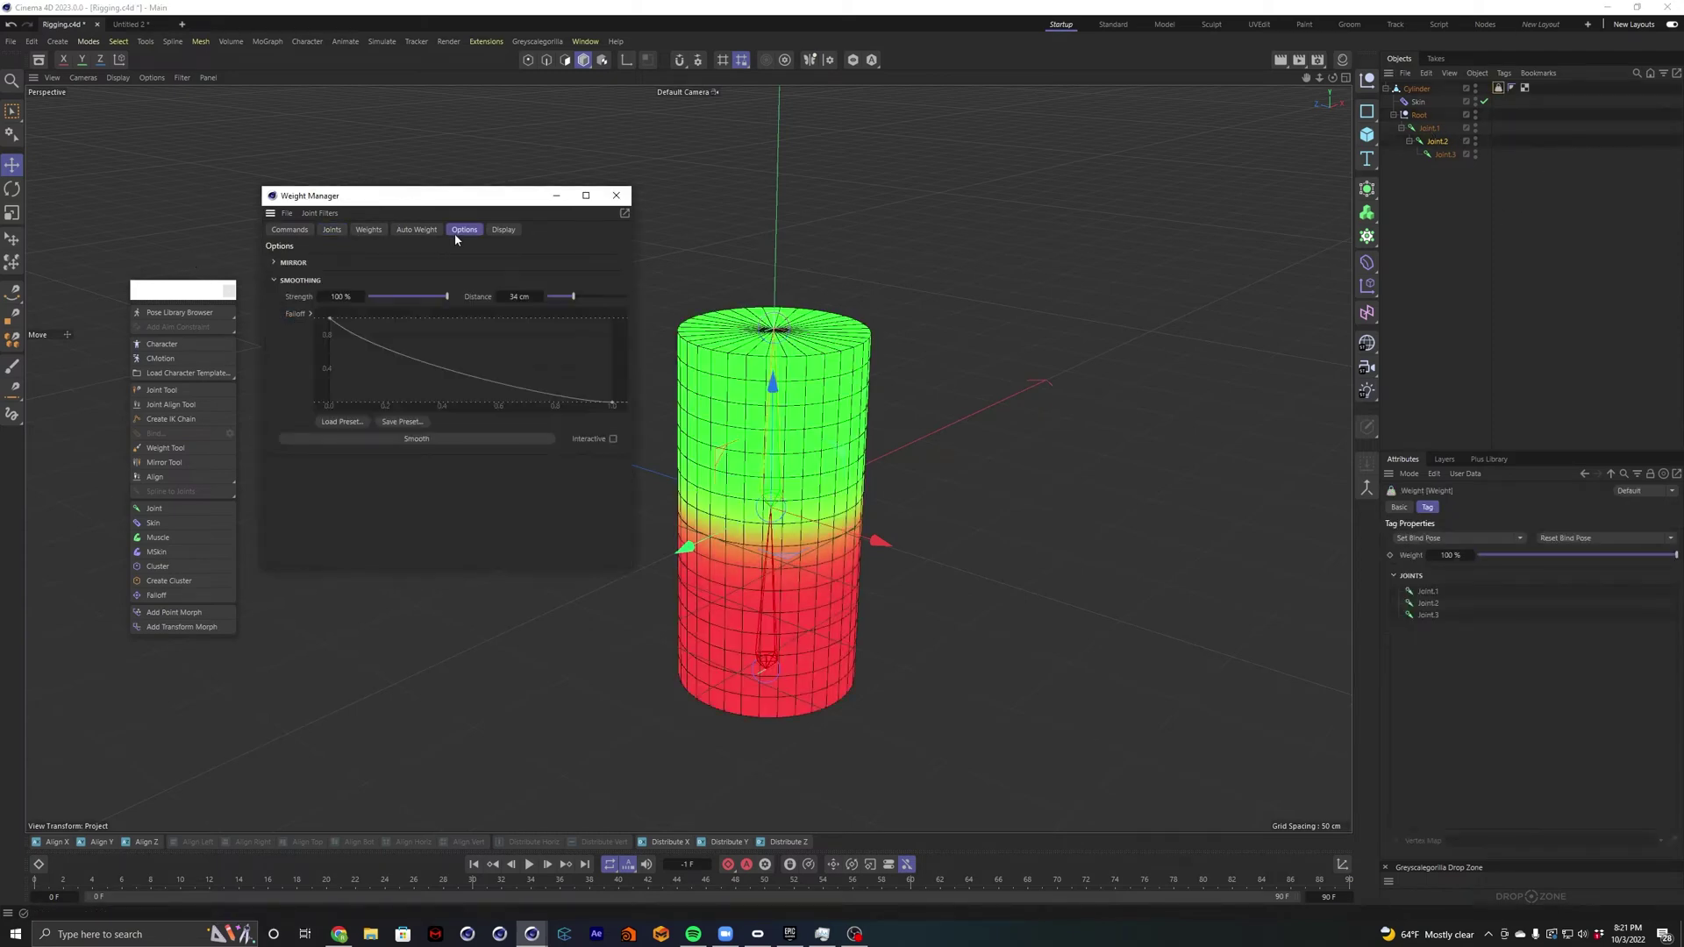
left_click(289, 281)
left_click(298, 264)
left_click(297, 264)
left_click(296, 282)
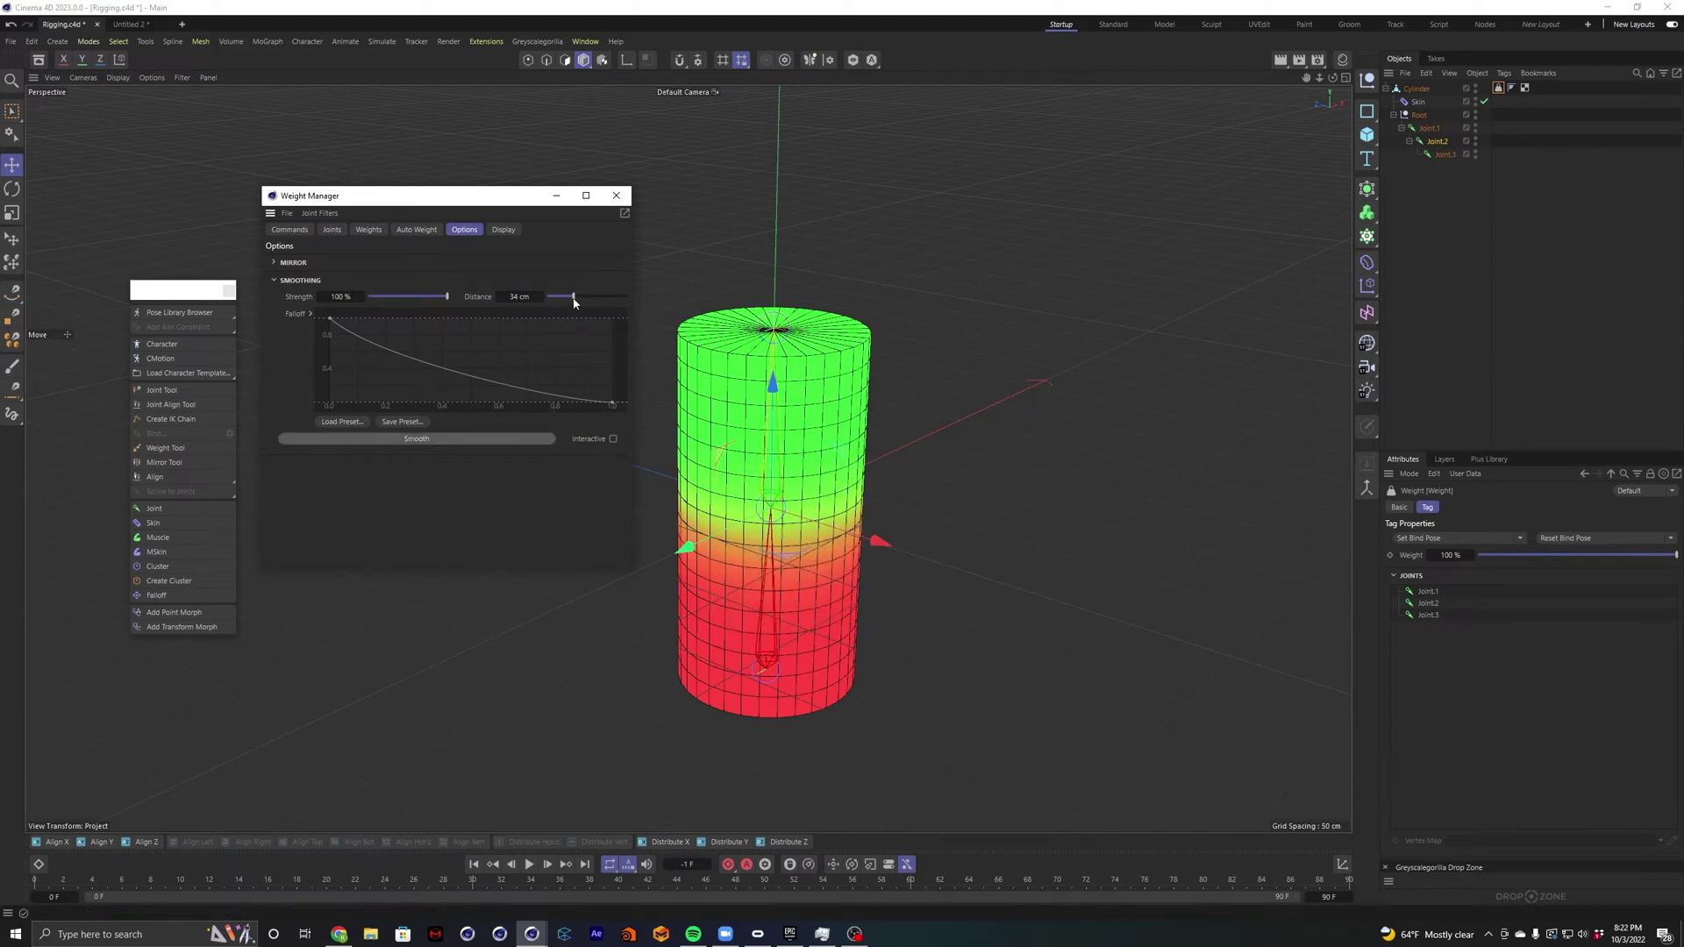
left_click_drag(574, 302, 580, 302)
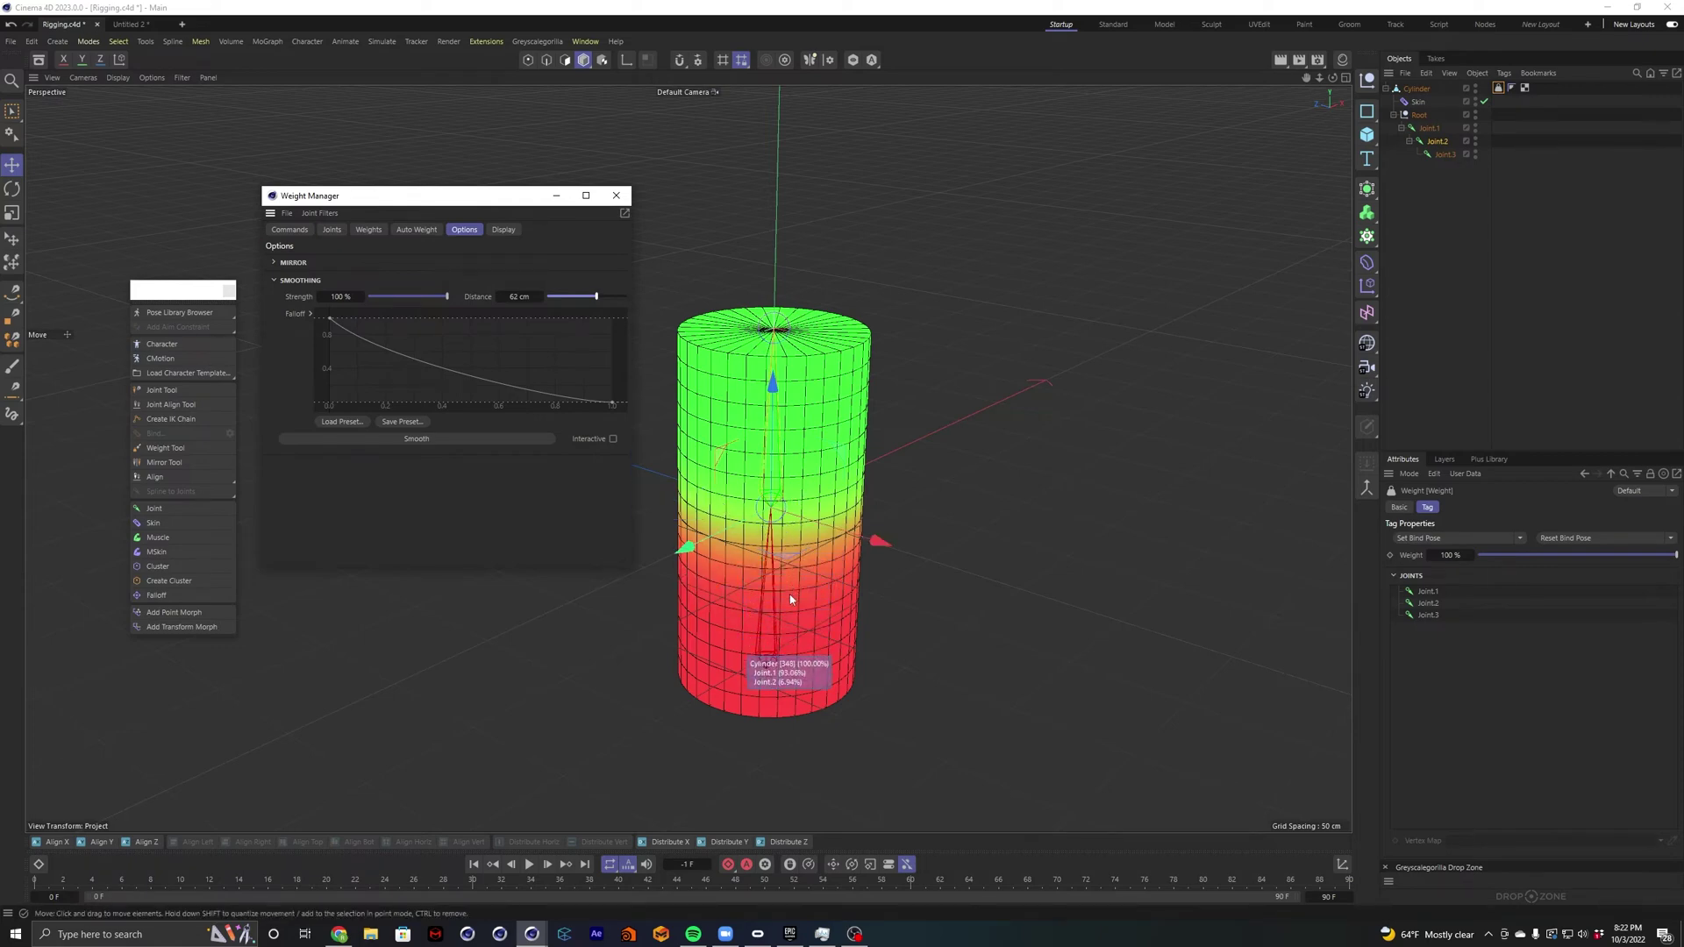
left_click(430, 440)
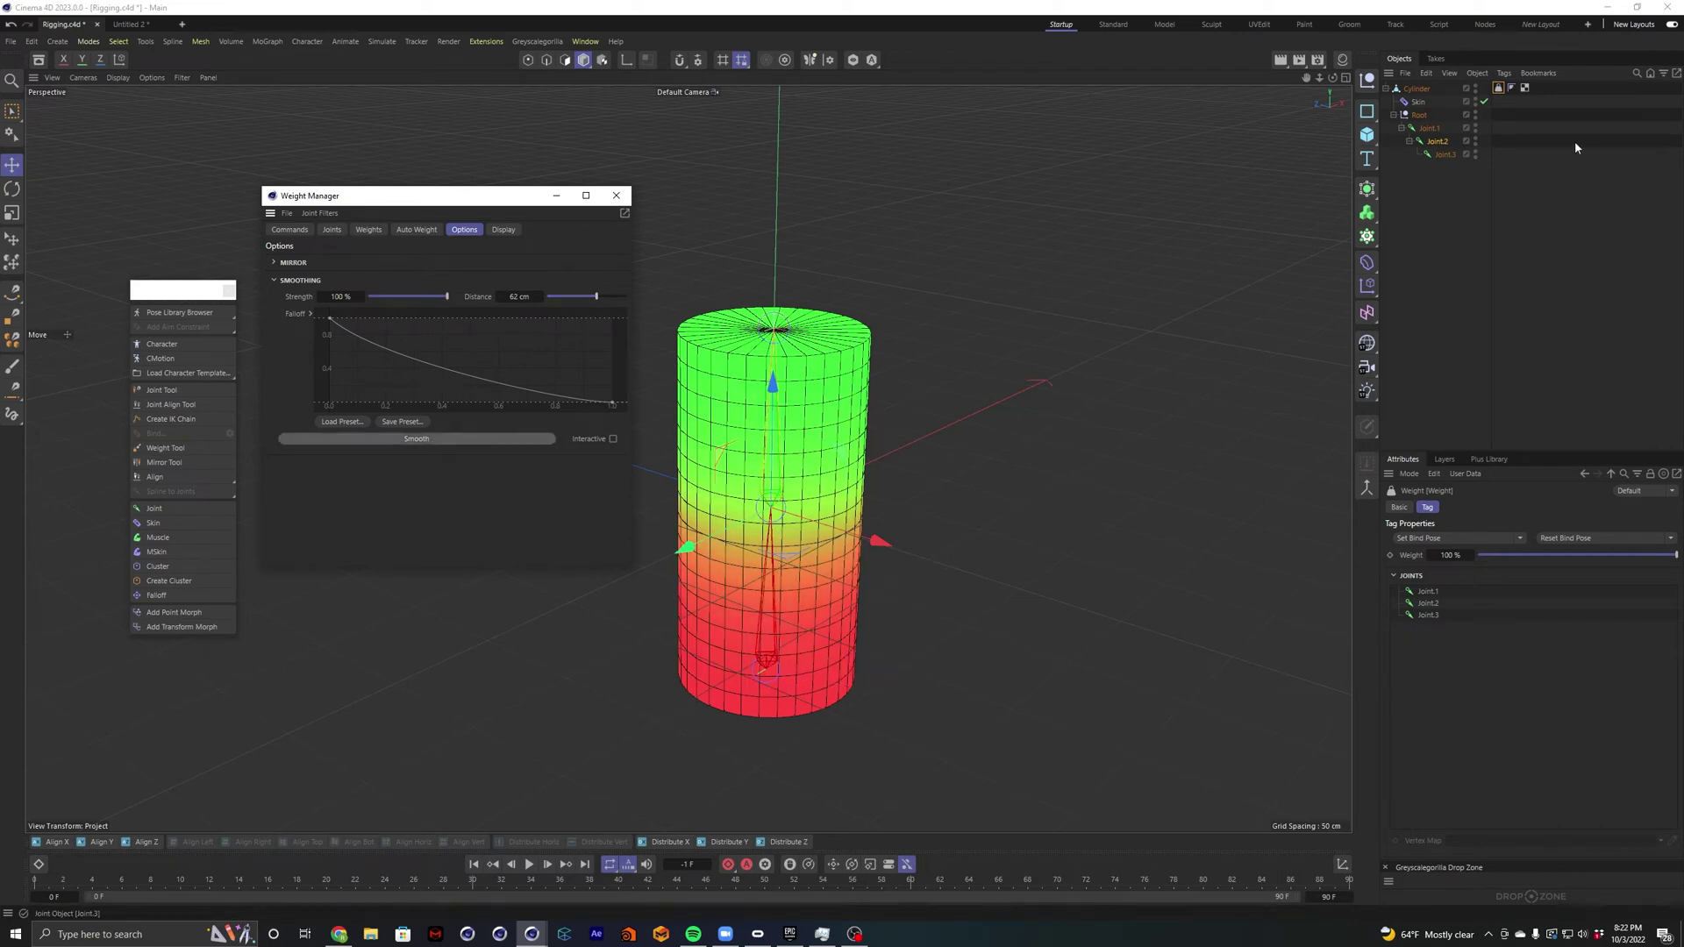
Test the smoothed weights by rotating Joint.2 to bend the upper half of the cylinder.
key("r")
left_click_drag(844, 506, 914, 515)
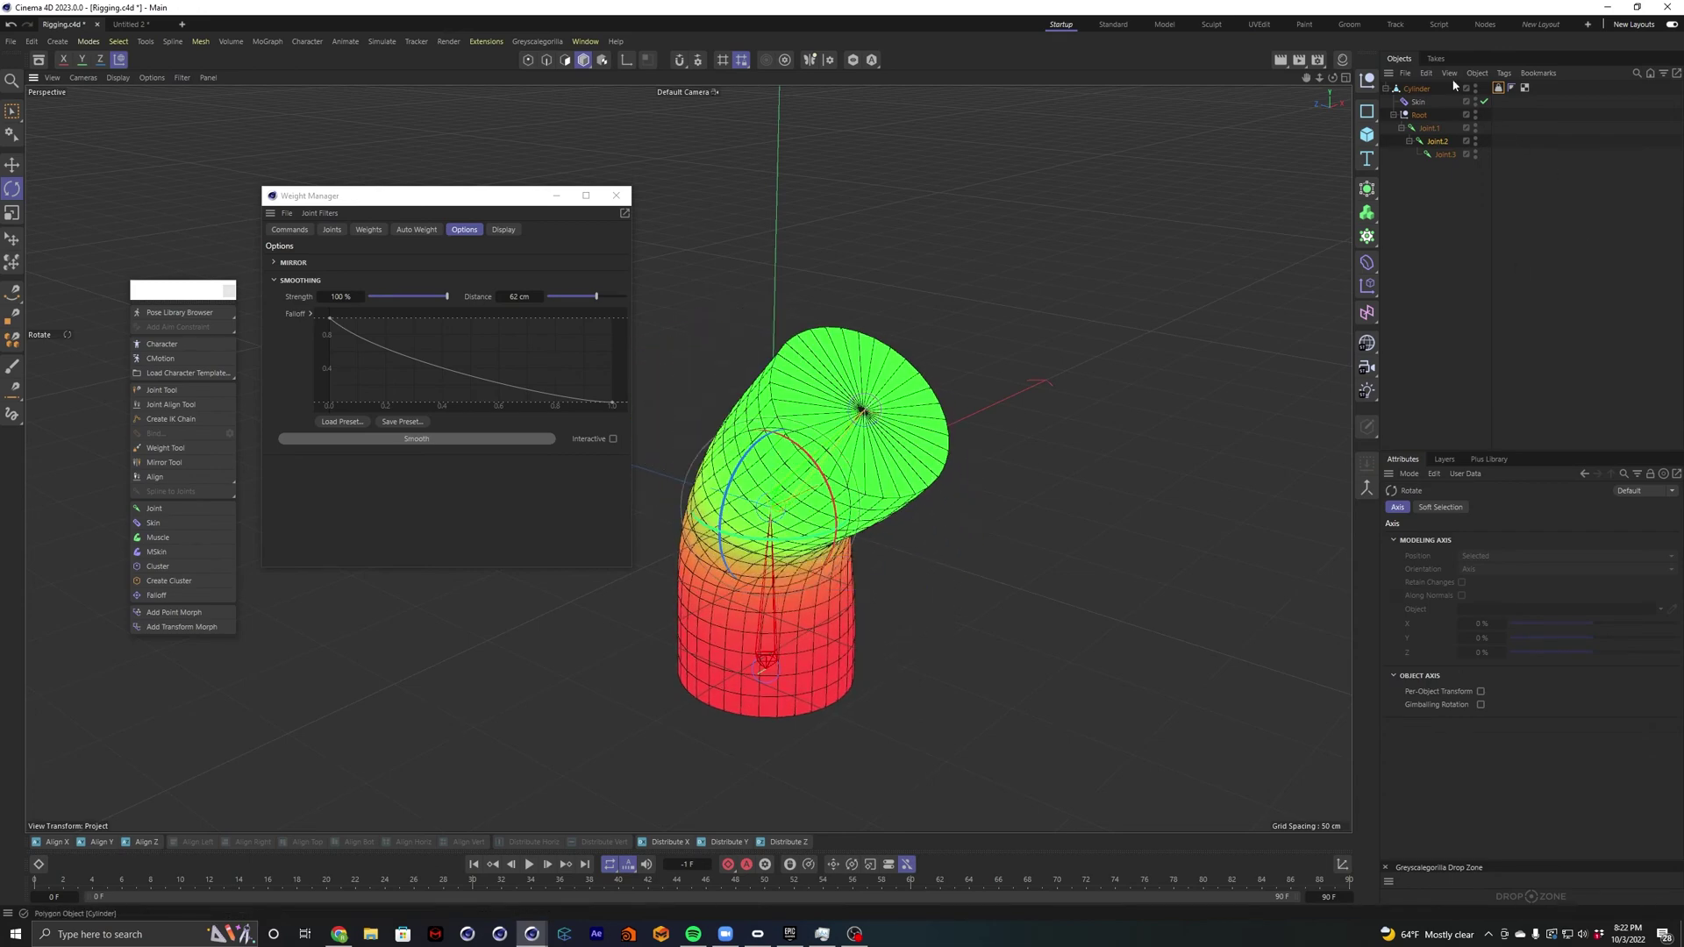
Add a Subdivision Surface as parent of the cylinder and test the bend by rotating Joint.2.
left_click(1420, 89)
left_click(1368, 188)
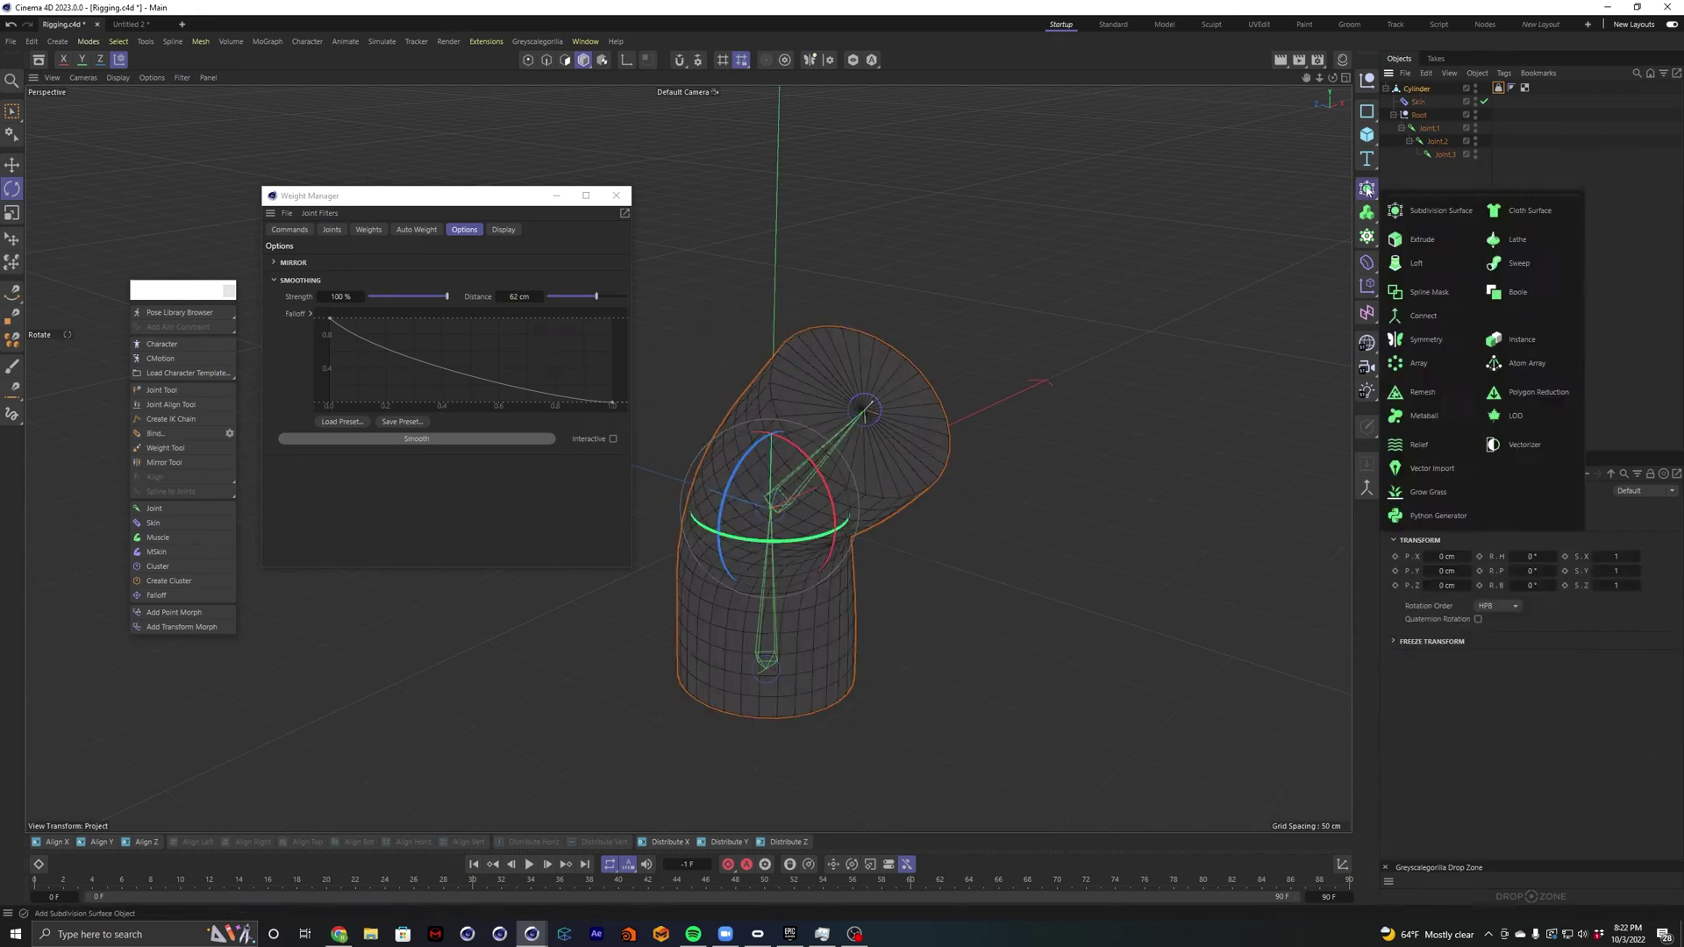
left_click(1454, 219, "alt")
left_click_drag(1256, 317, 1314, 218, "alt")
left_click(1446, 154)
left_click_drag(741, 535, 746, 491)
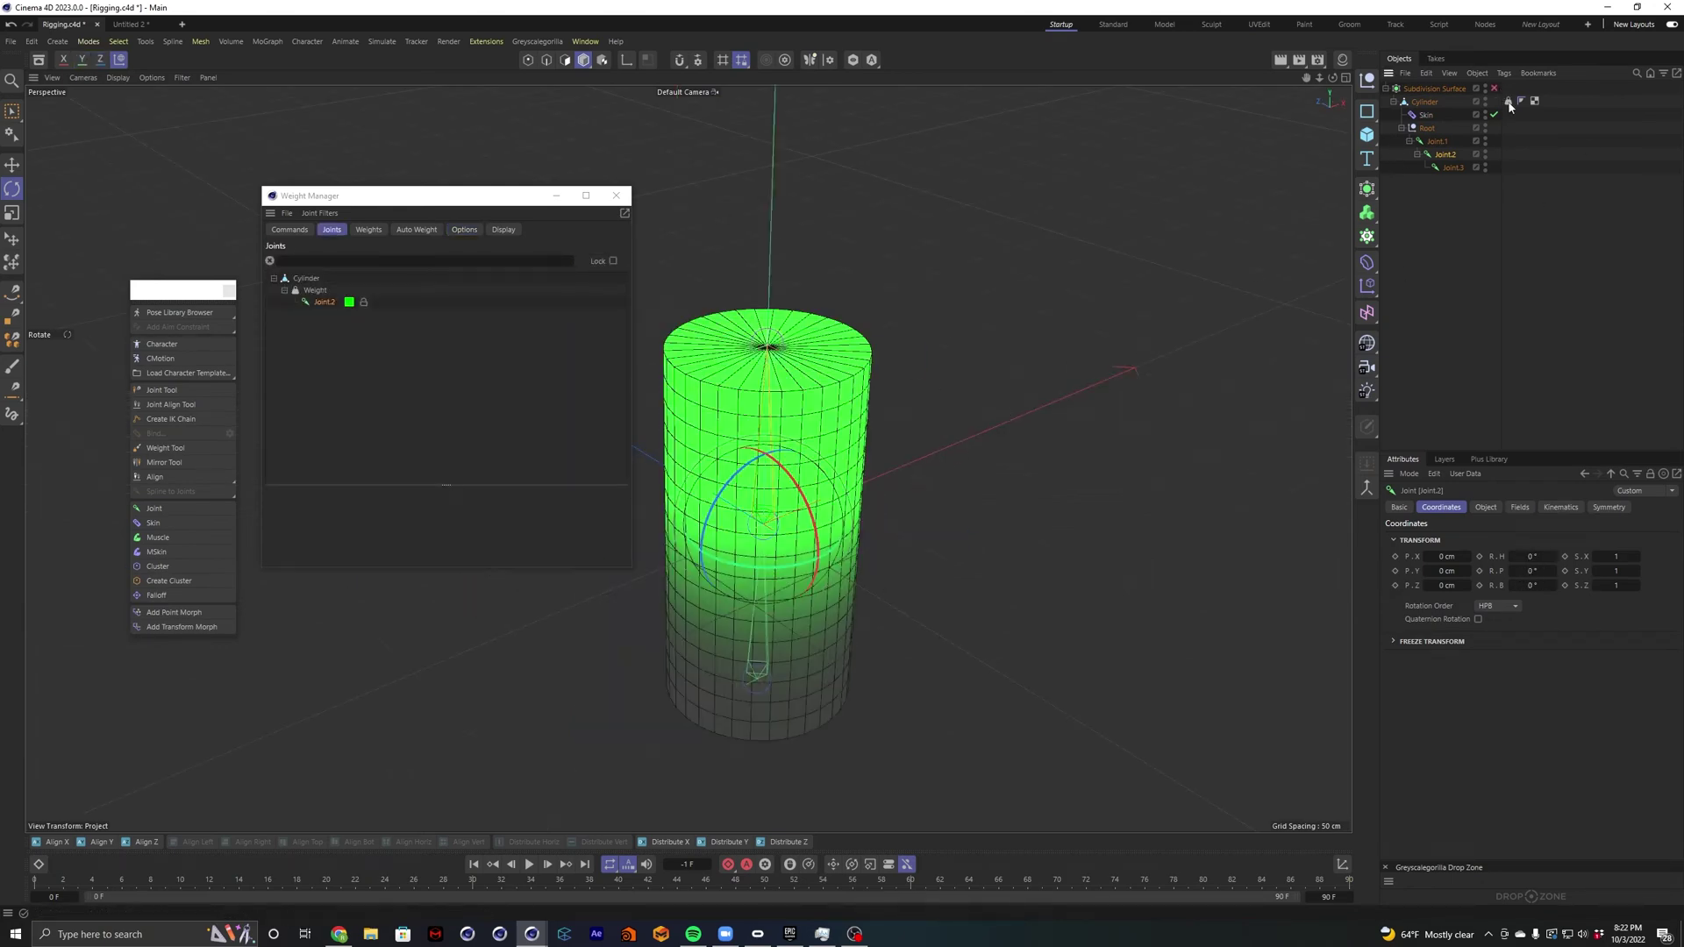
Select the cylinder's Weight tag and mark Joint.1 through Joint.3 in the Weight Manager.
left_click(1509, 102)
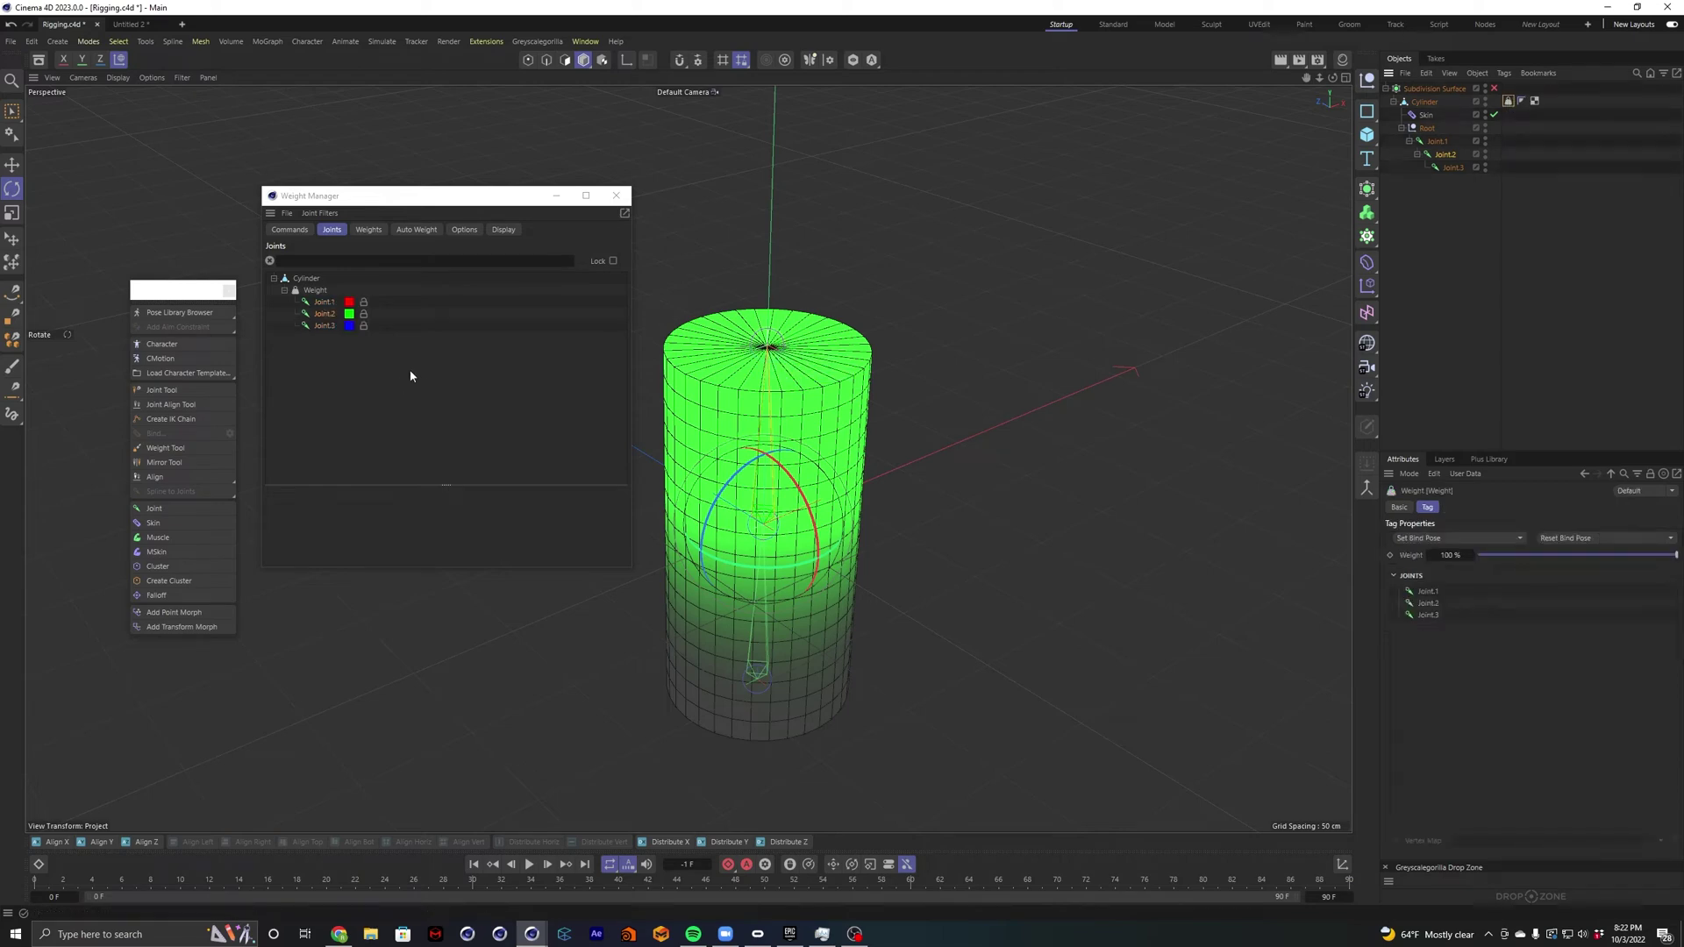
left_click(323, 301)
left_click(324, 325, "shift")
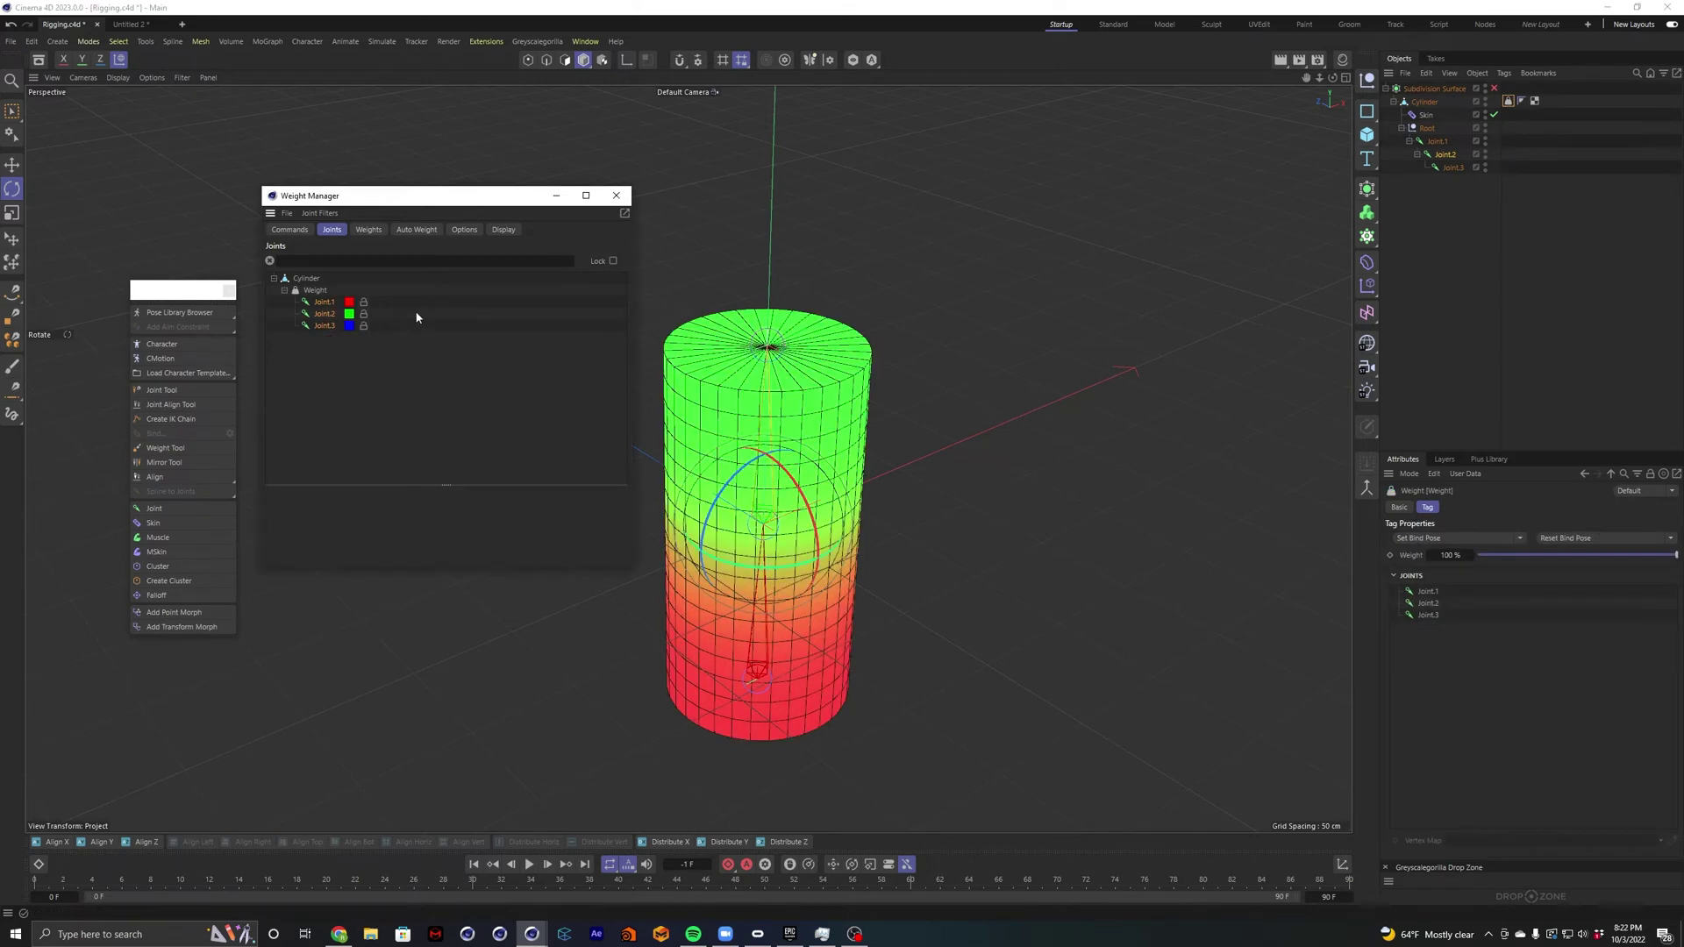
Zero the weights of all three joints and check the unweighted cylinder by rotating Joint.2, then undo the rotation.
left_click(302, 232)
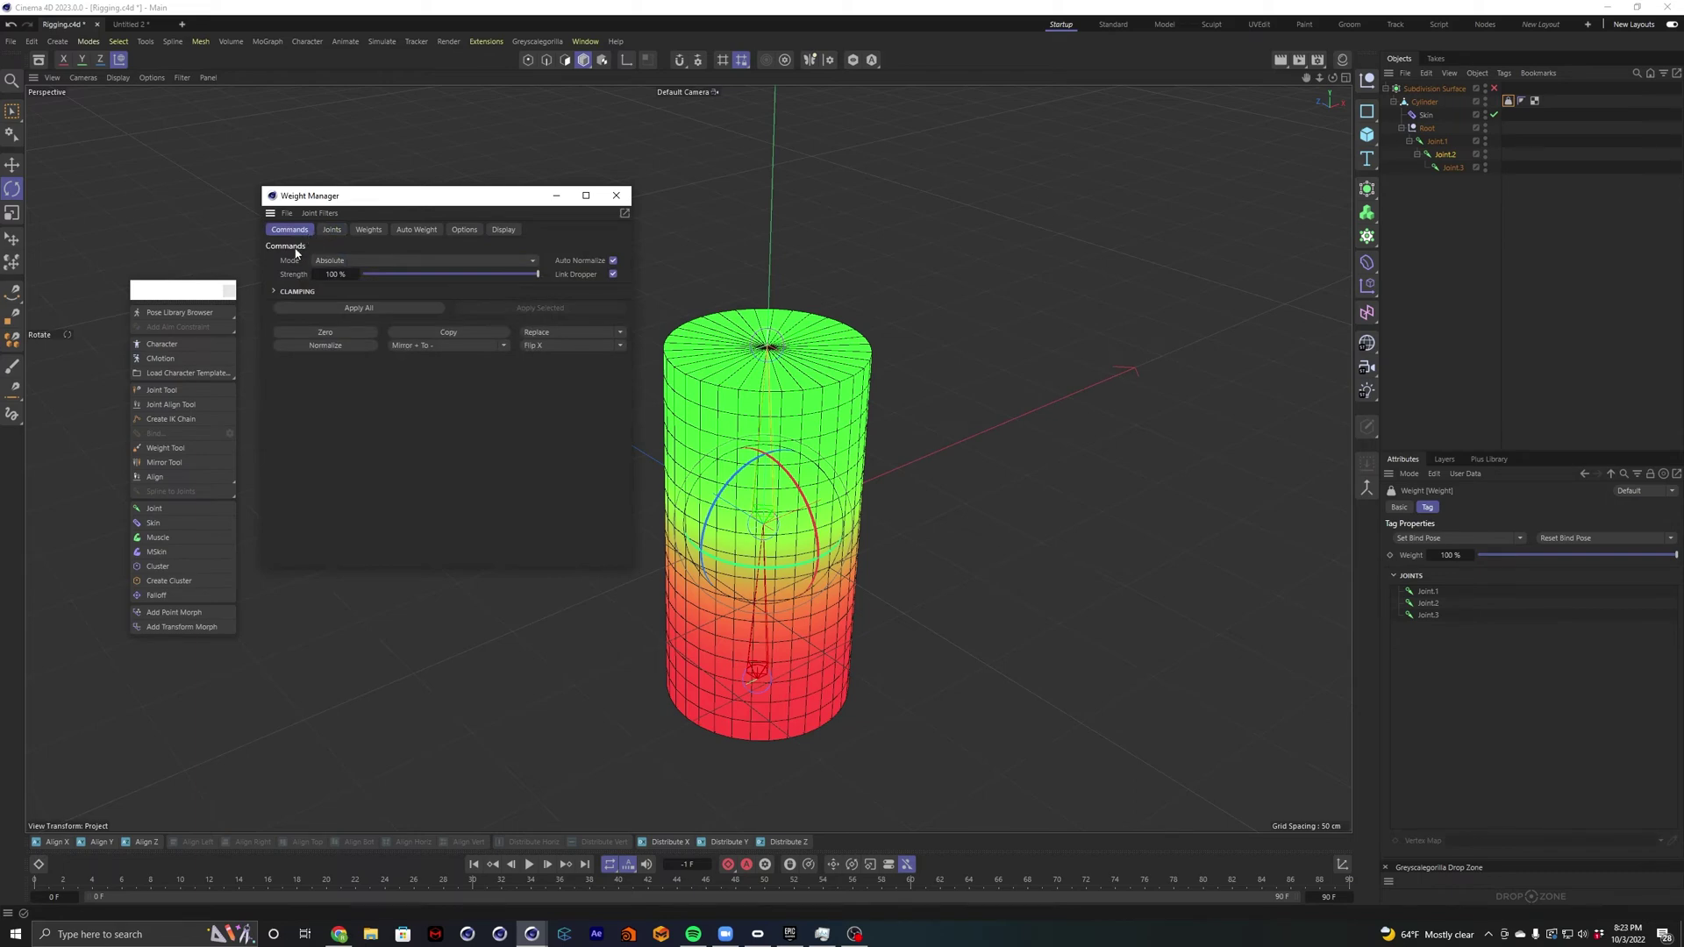
left_click(343, 333)
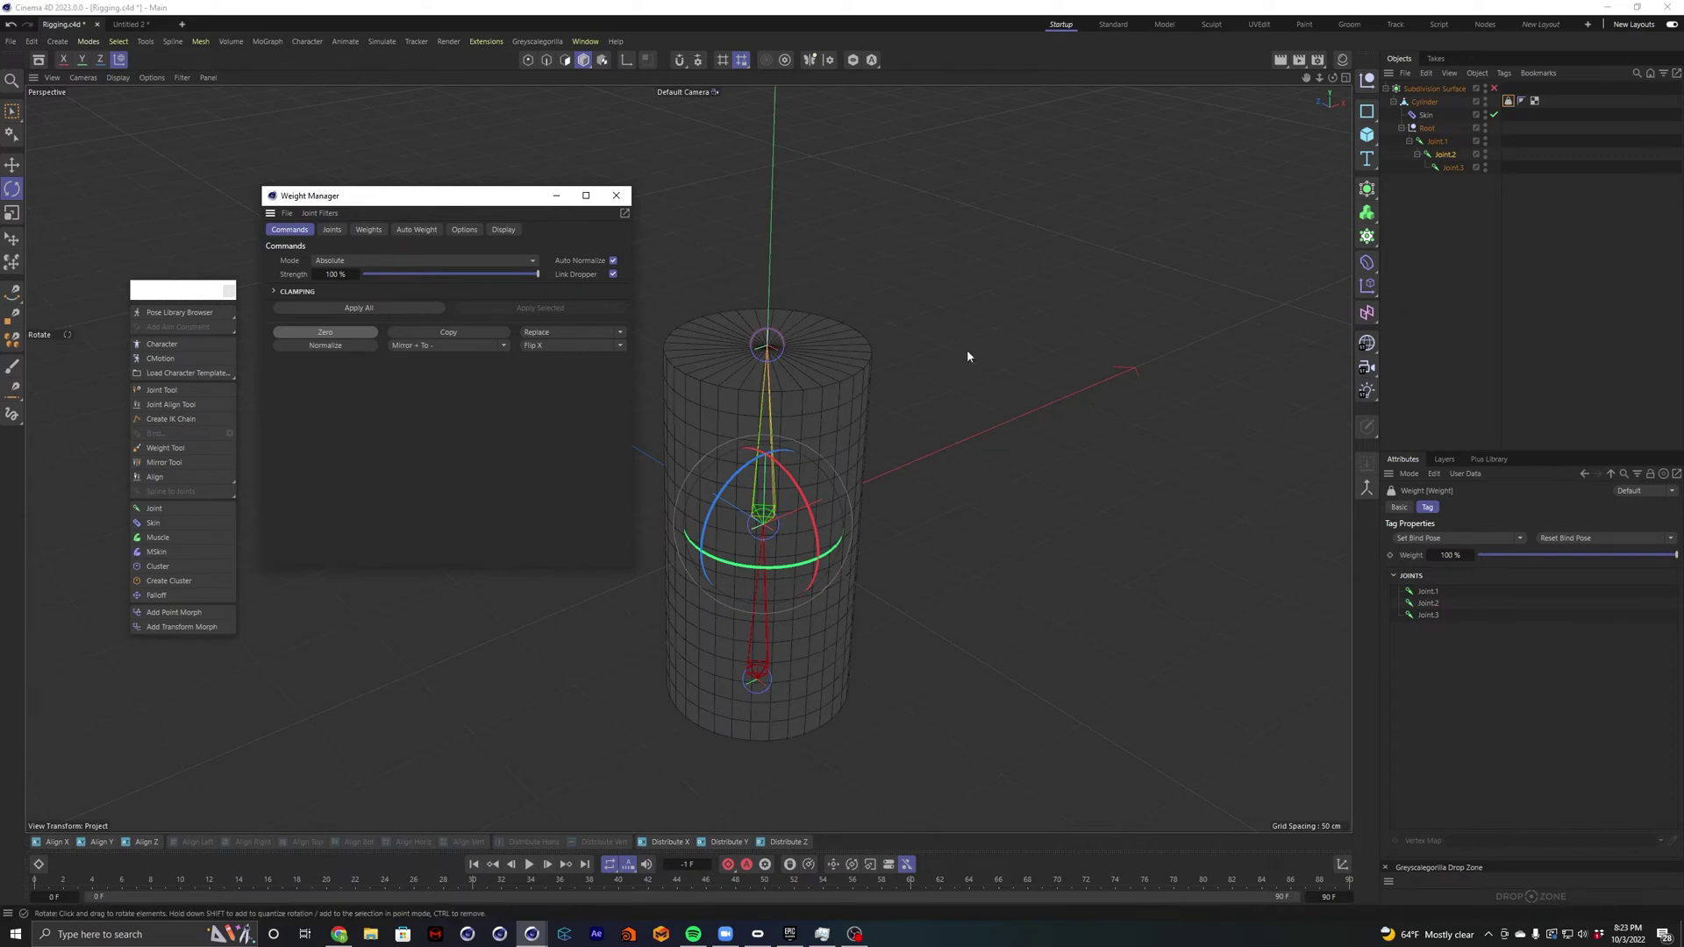
left_click(1447, 156)
left_click_drag(798, 485, 877, 421)
key("ctrl+z")
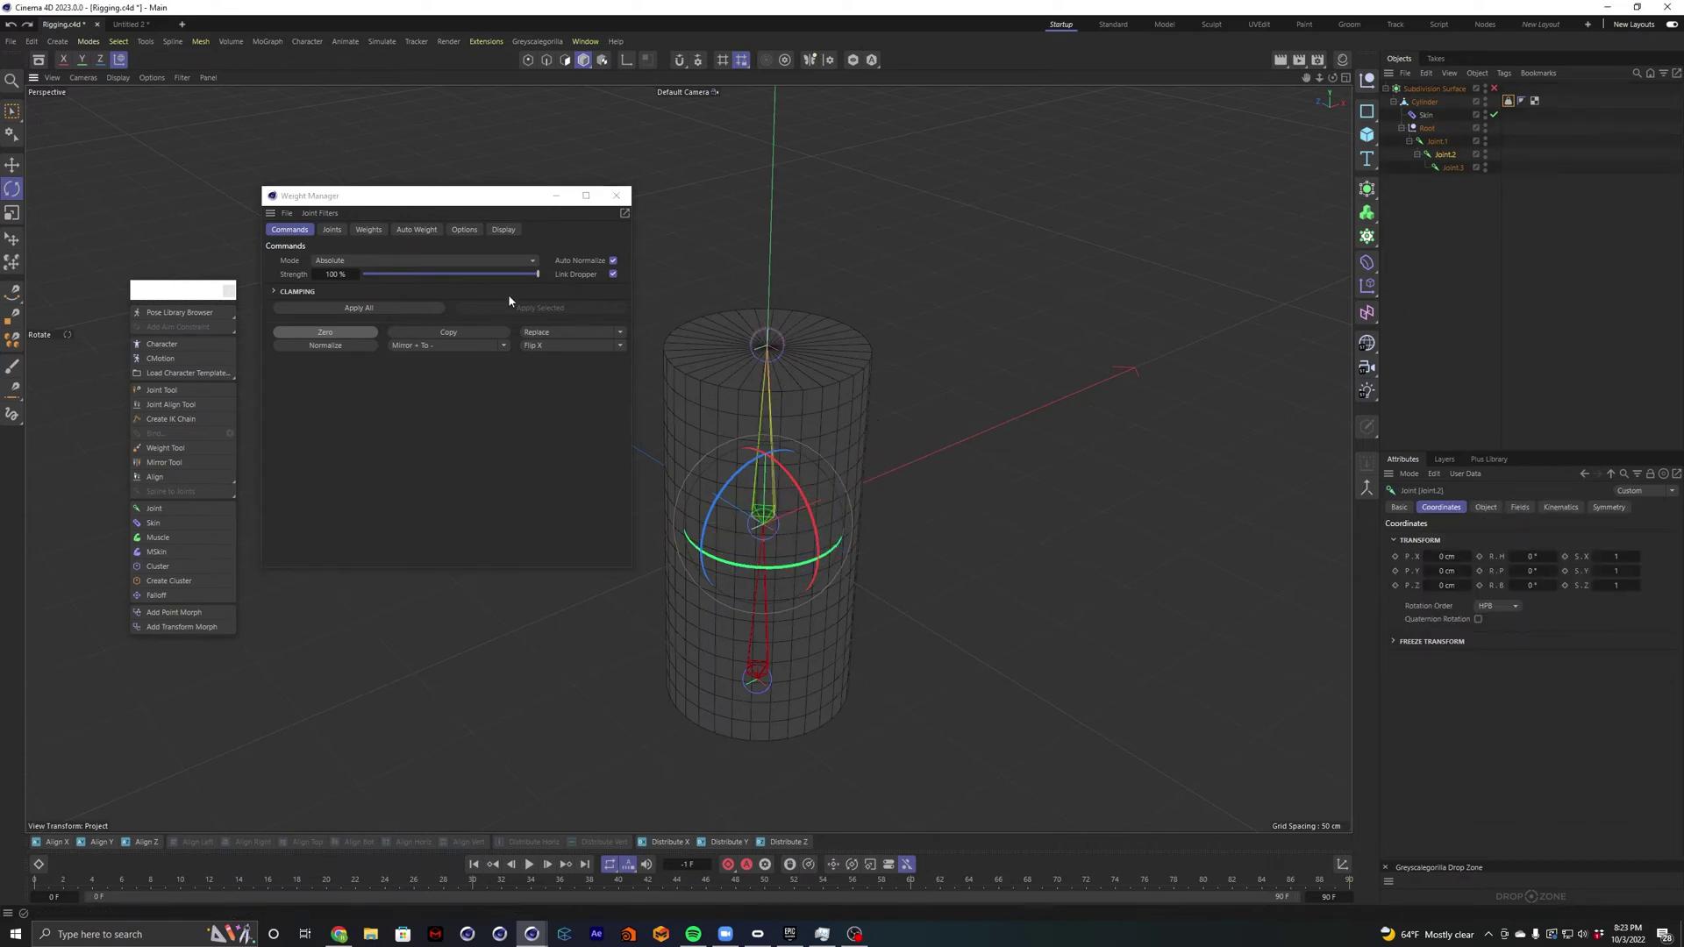
Take the cylinder out of the Subdivision Surface and delete the Subdivision Surface.
left_click(1447, 90)
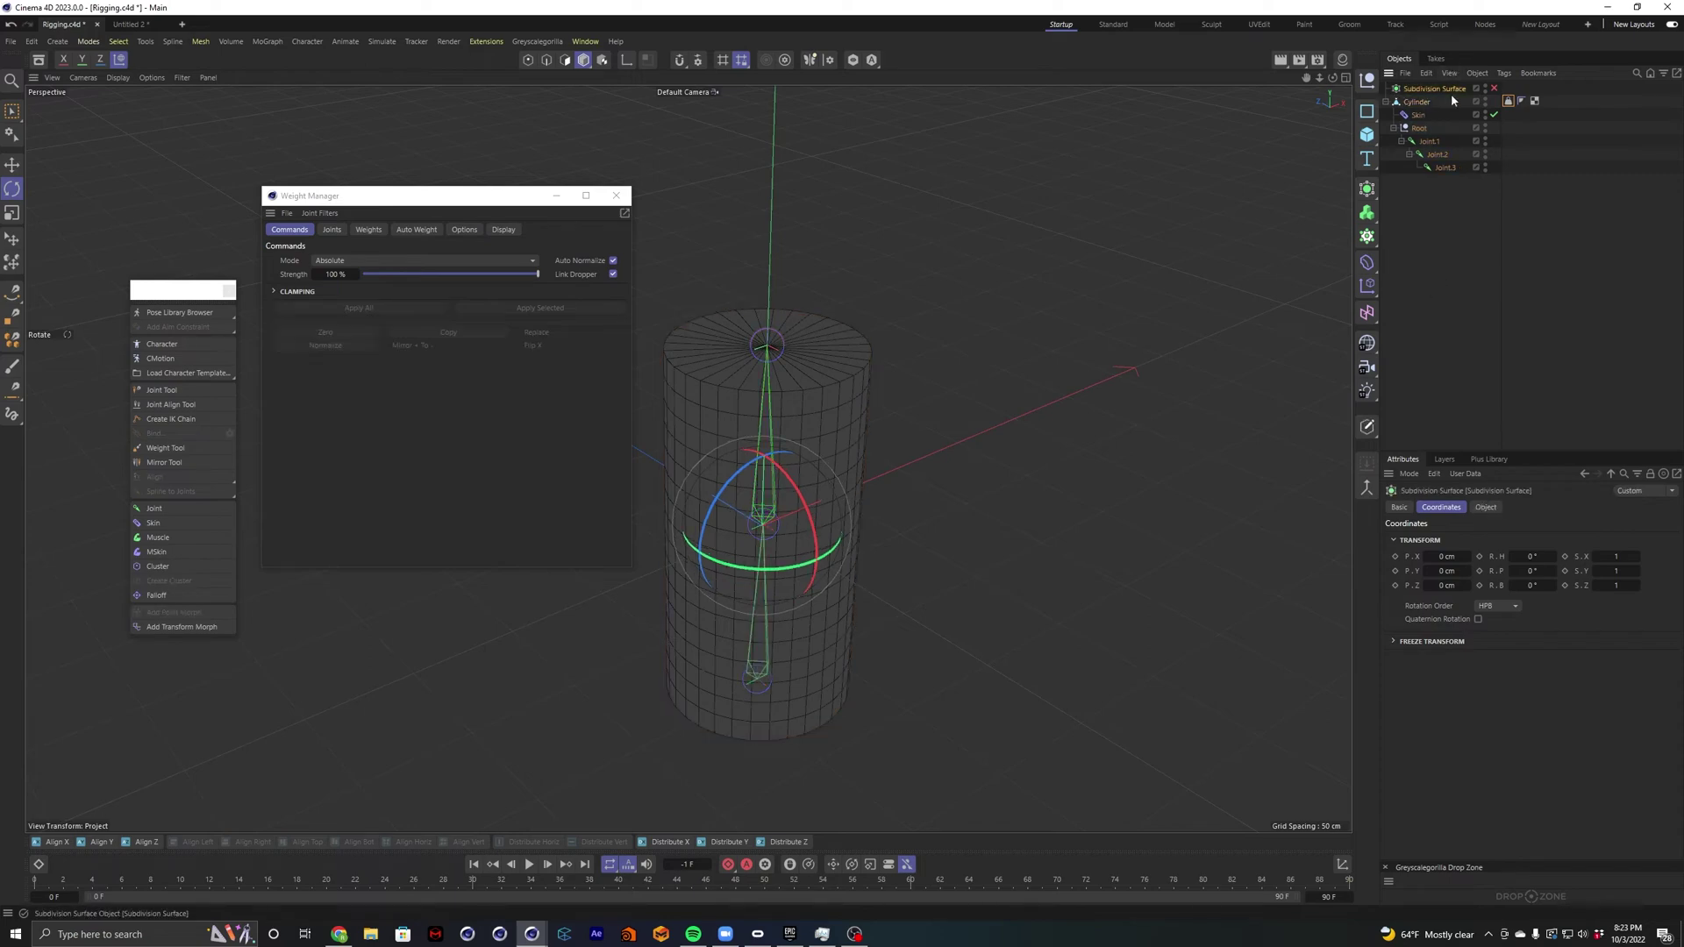
key("Delete")
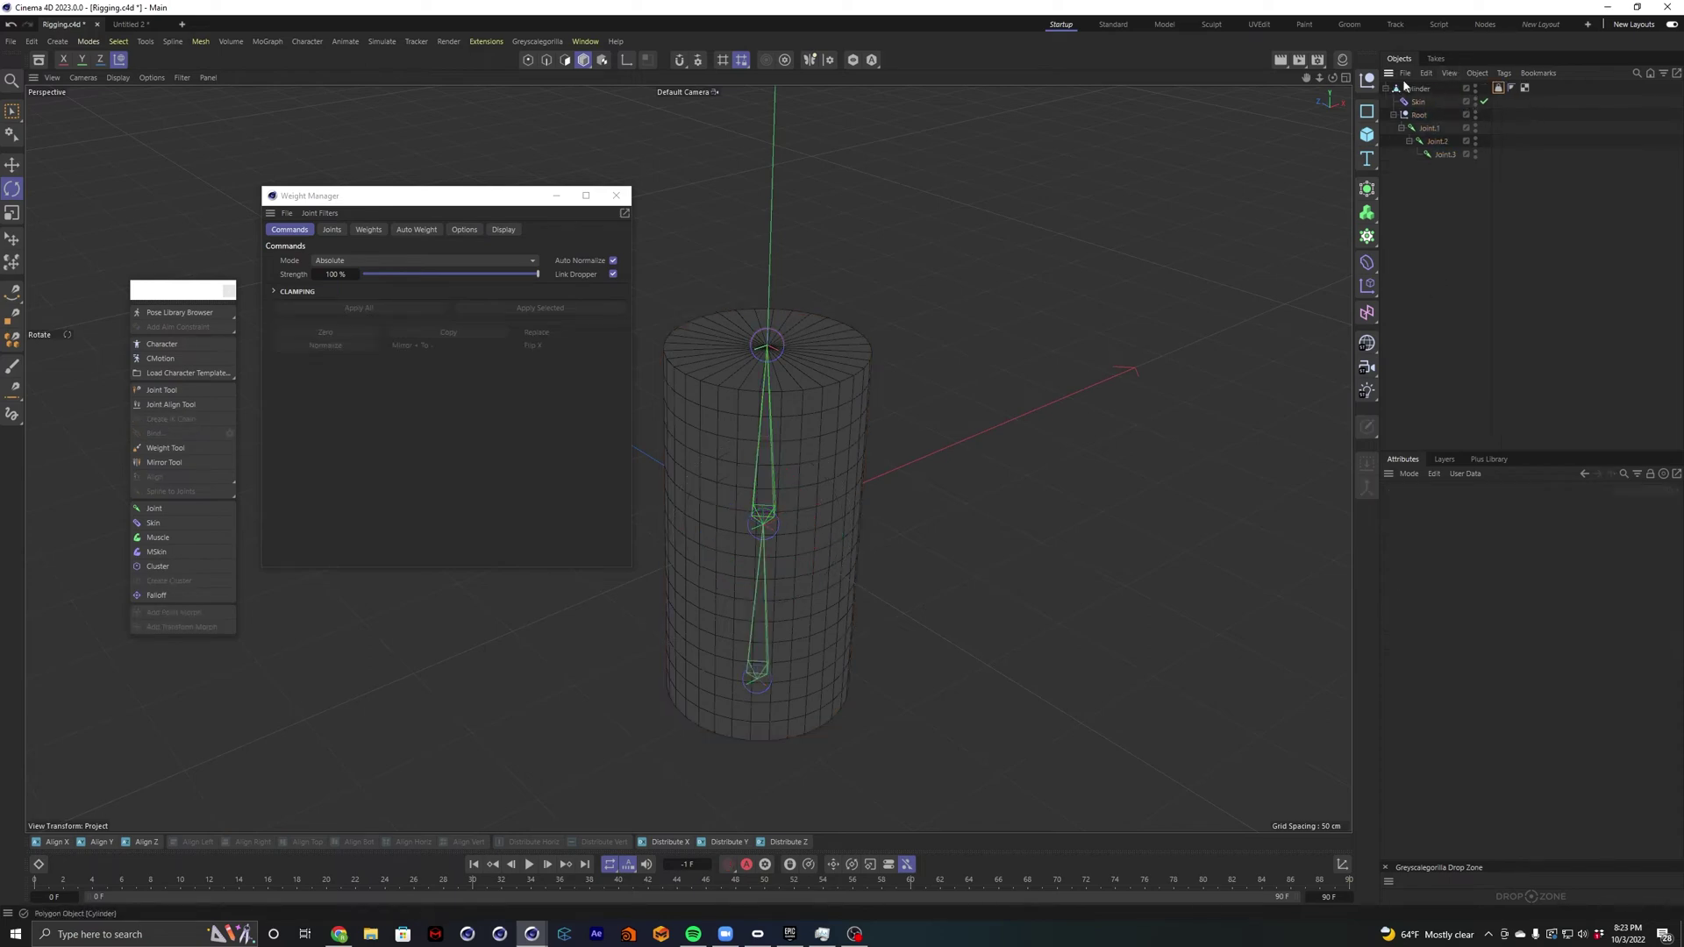
Select all polygon loops of the cylinder's upper half, including the top cap, with Loop Selection.
left_click(1416, 92)
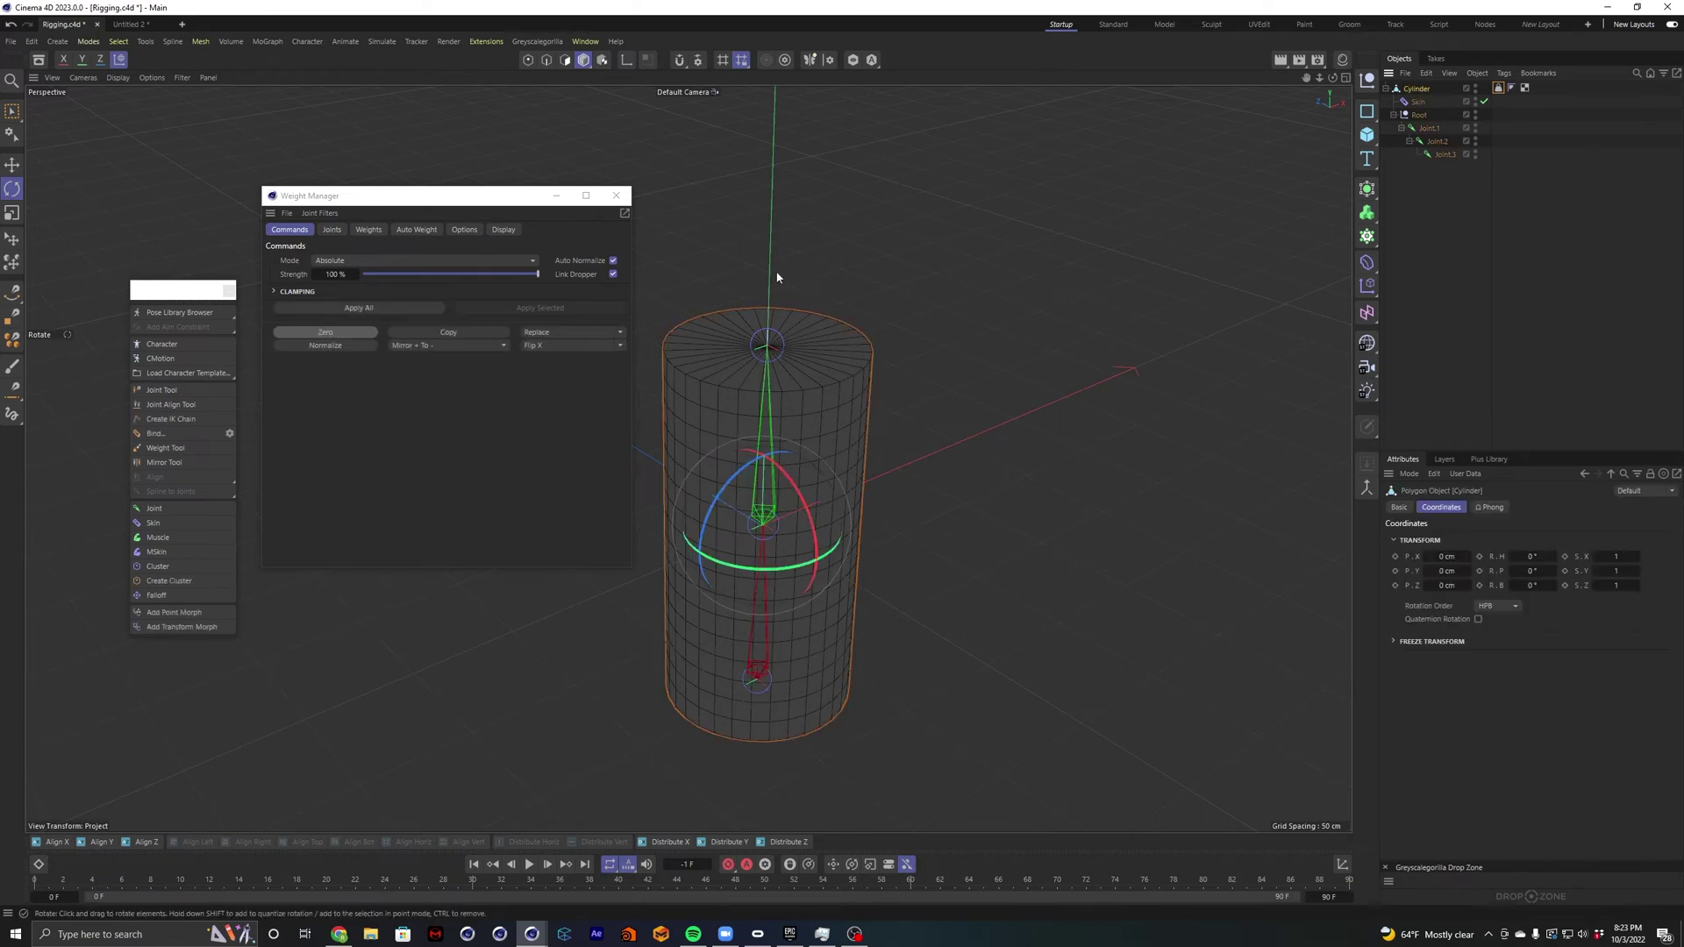
left_click(567, 61)
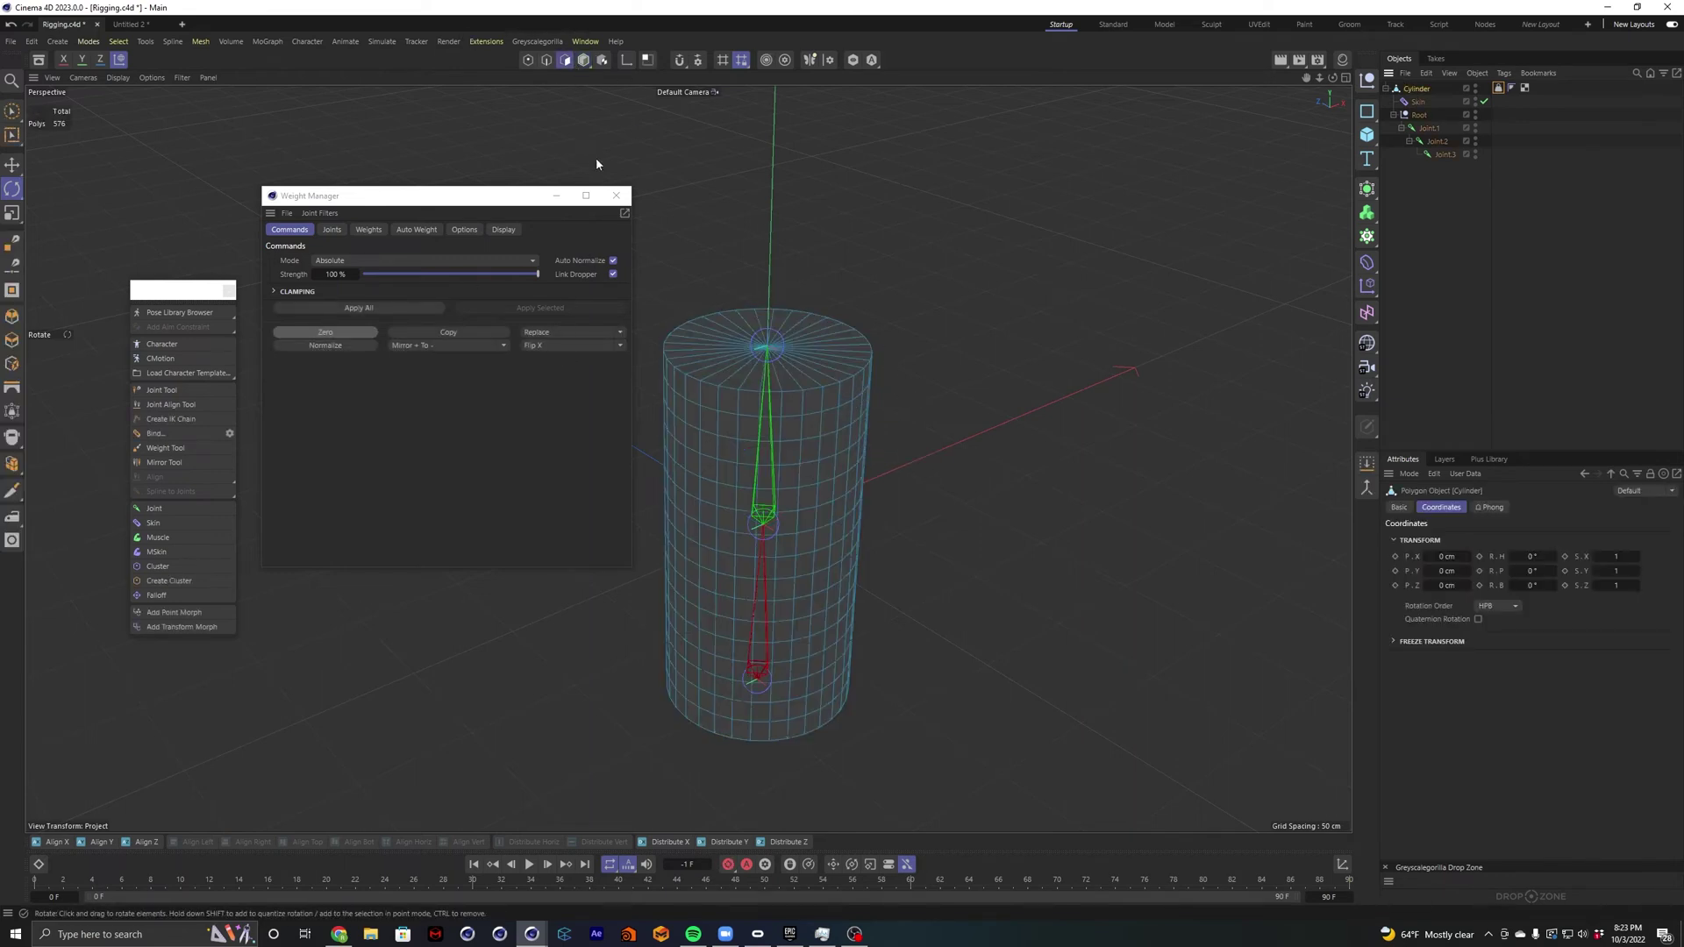
key("u")
key("l")
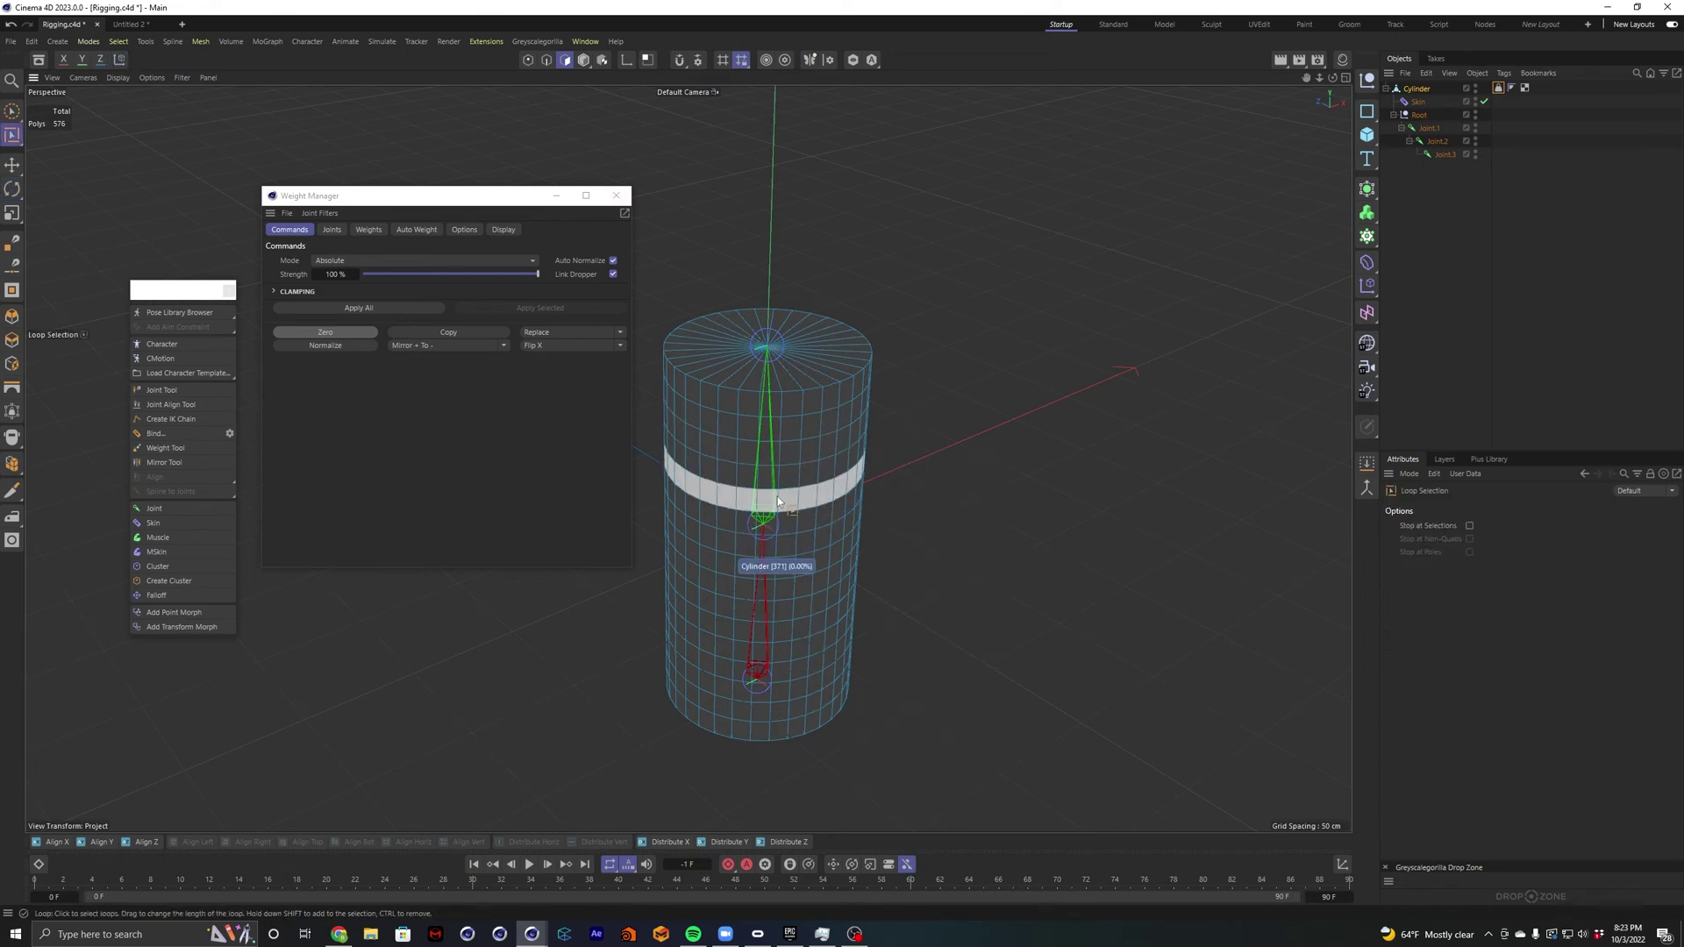
left_click(779, 519)
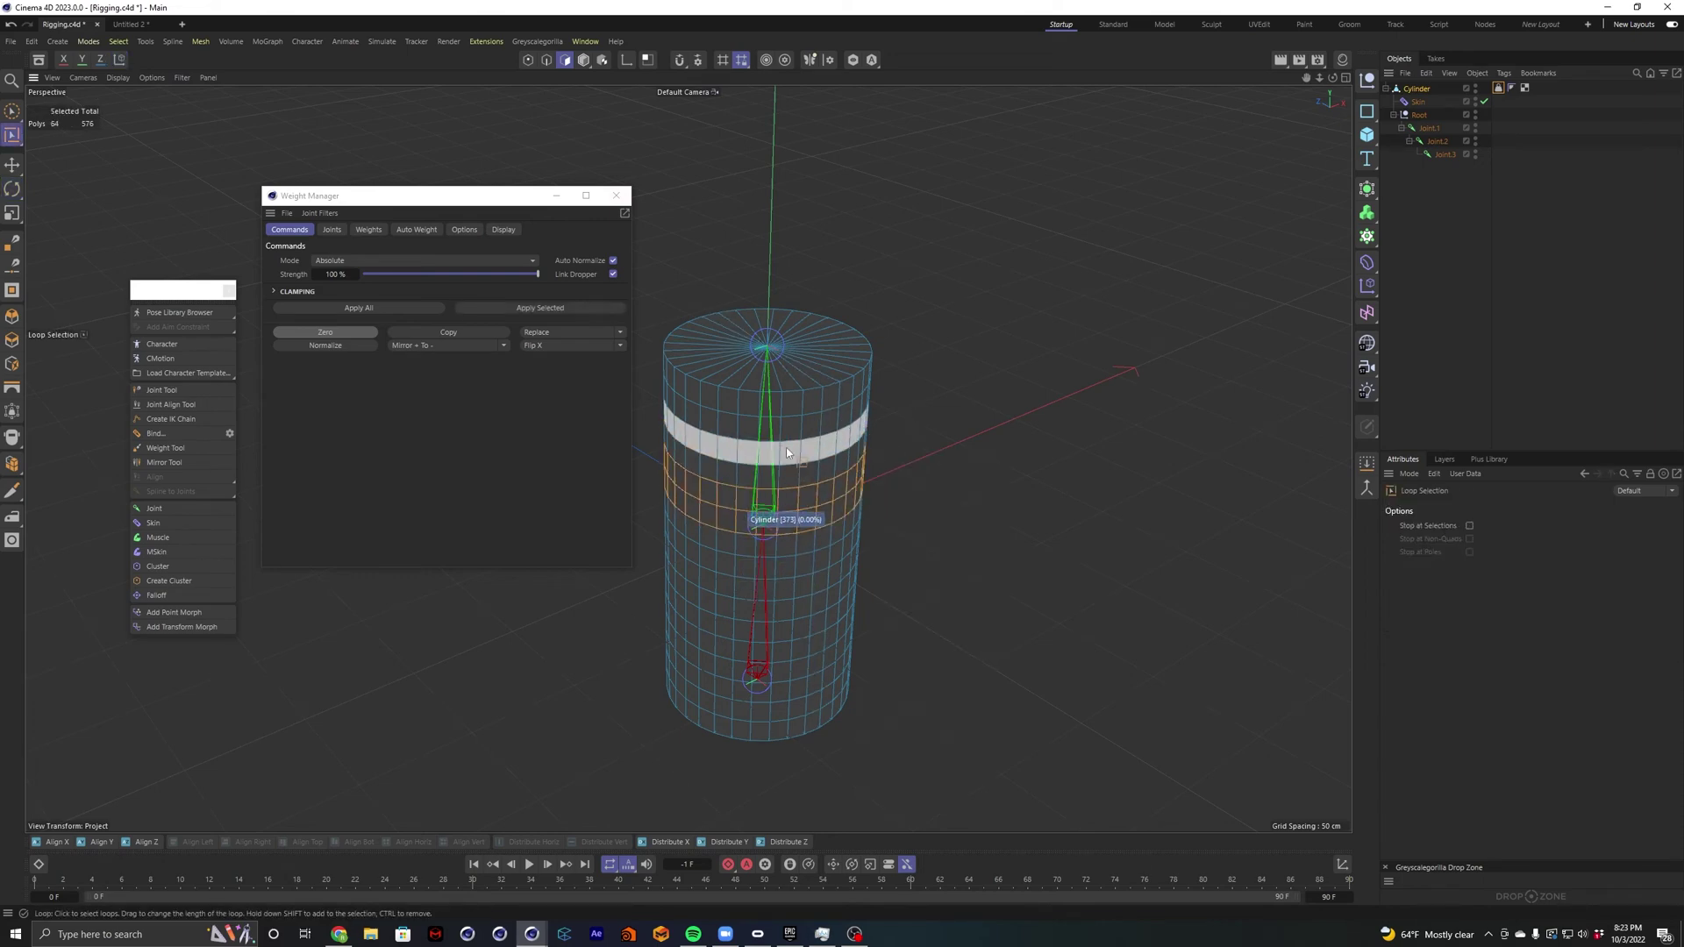
left_click(785, 478, "shift")
left_click(785, 456, "shift")
left_click(785, 436, "shift")
left_click(777, 415, "shift")
left_click(768, 351, "shift")
left_click_drag(928, 404, 966, 421, "alt")
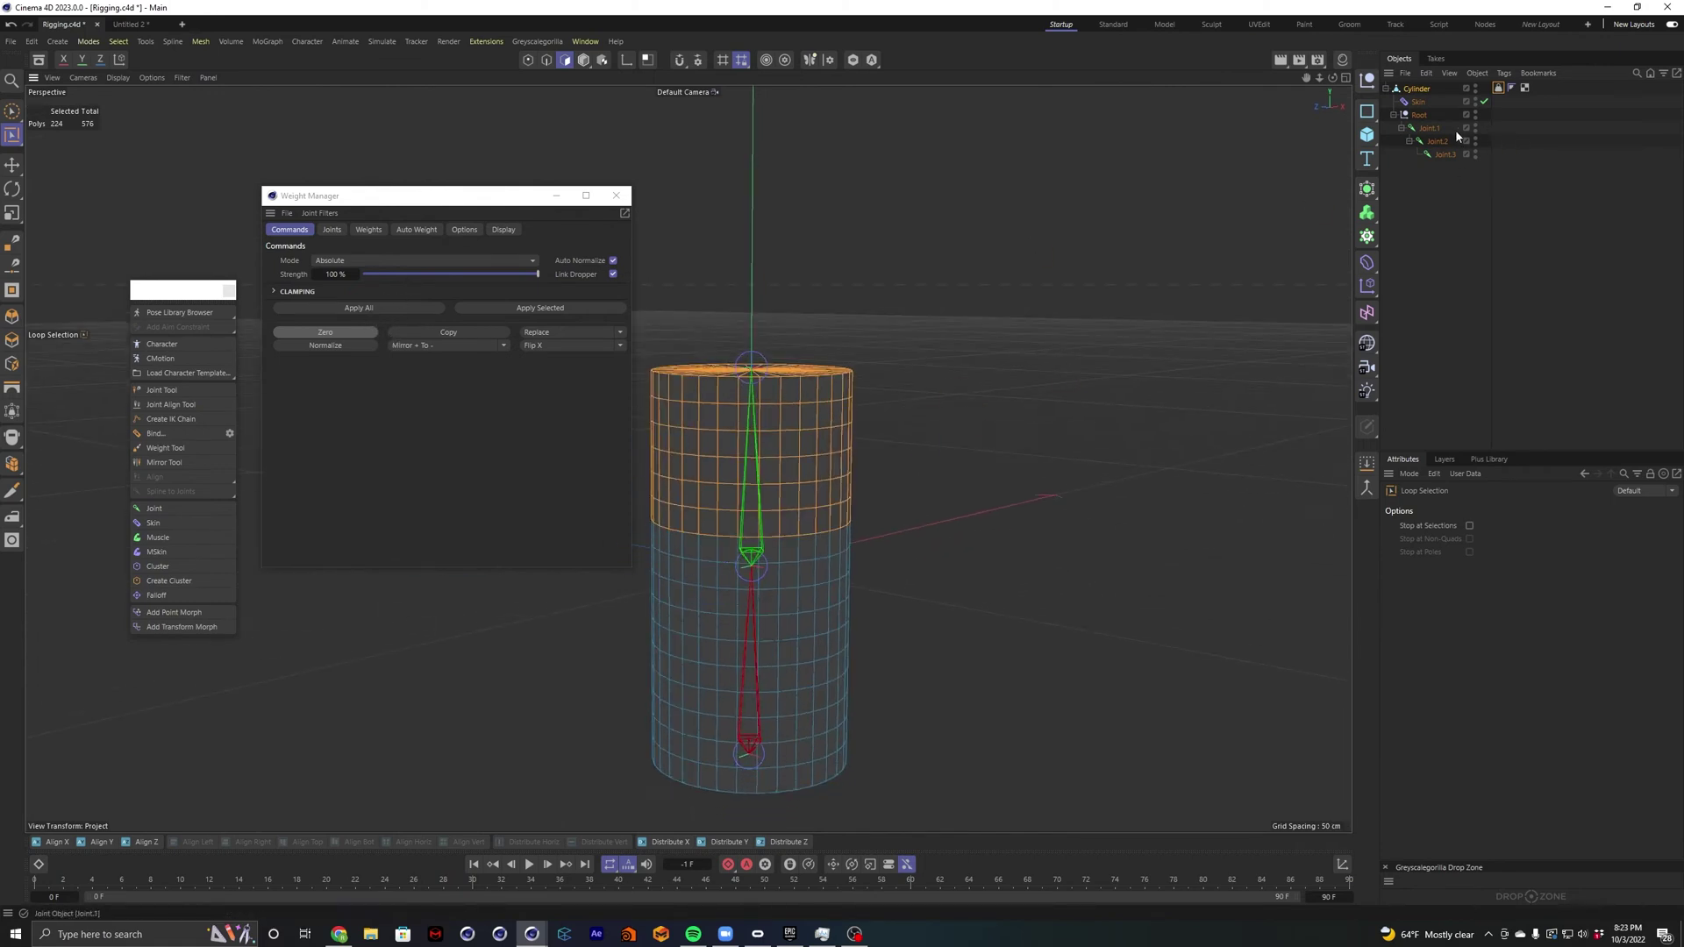
Apply an absolute weight of 100% for Joint.2 to the selected upper polygons in the Weight Manager.
left_click(334, 229)
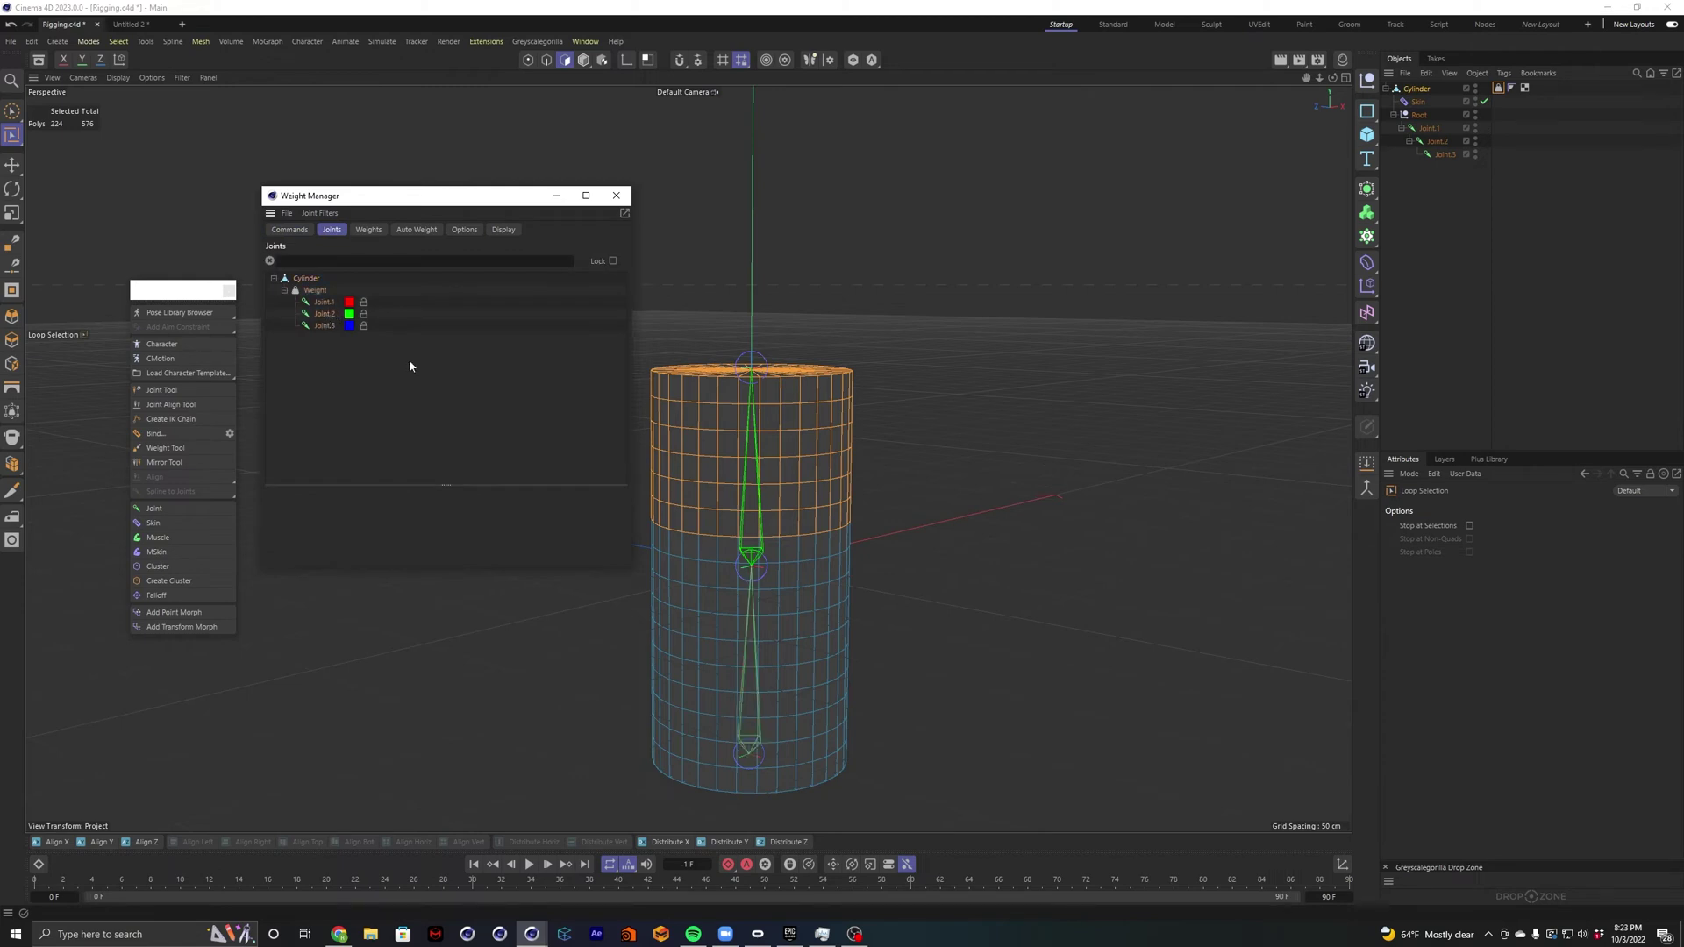
left_click(290, 230)
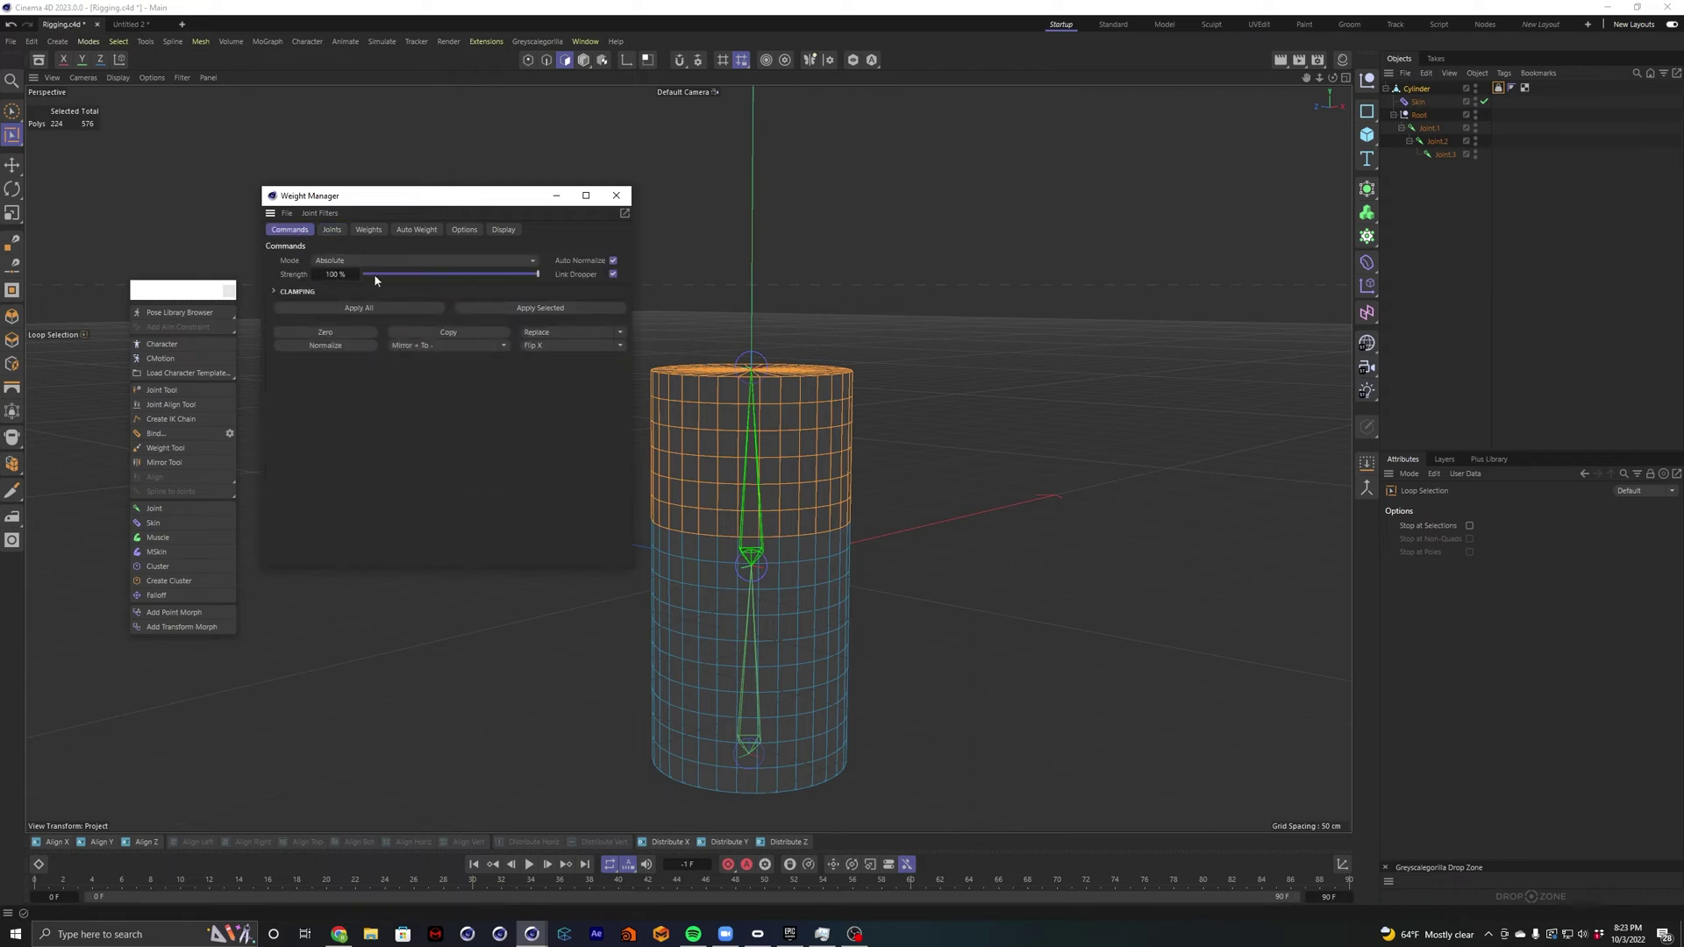
left_click(552, 308)
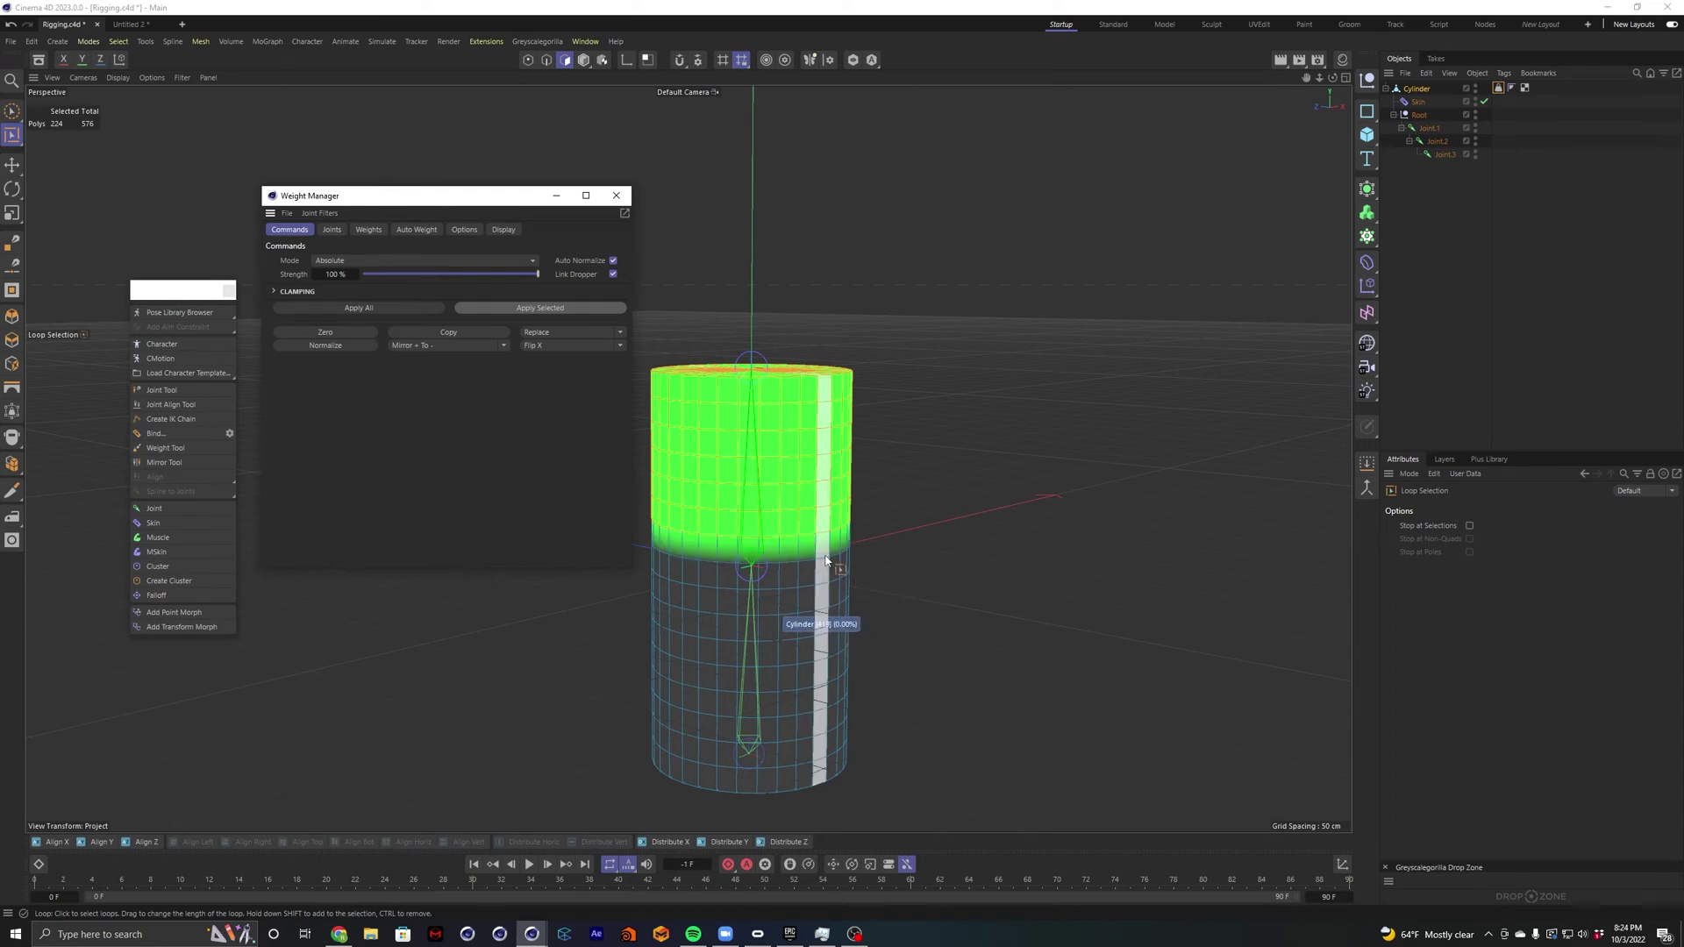
Test the upper half's weighting by rotating Joint.2 in model mode.
left_click(1440, 149)
key("r")
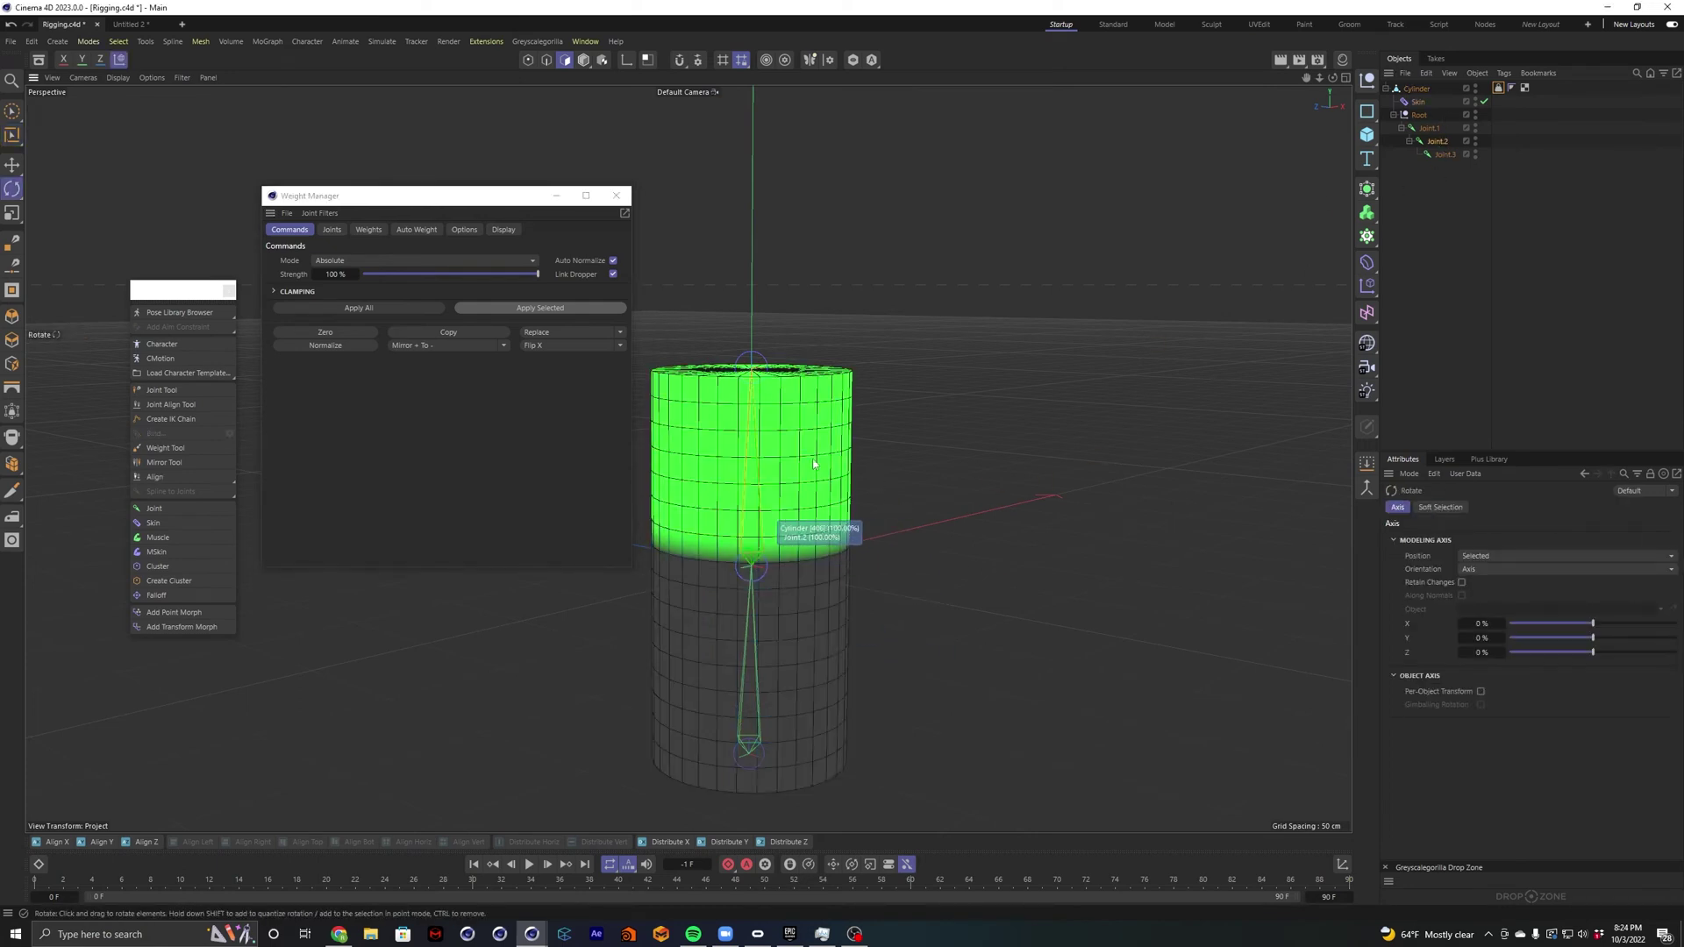
left_click(582, 60)
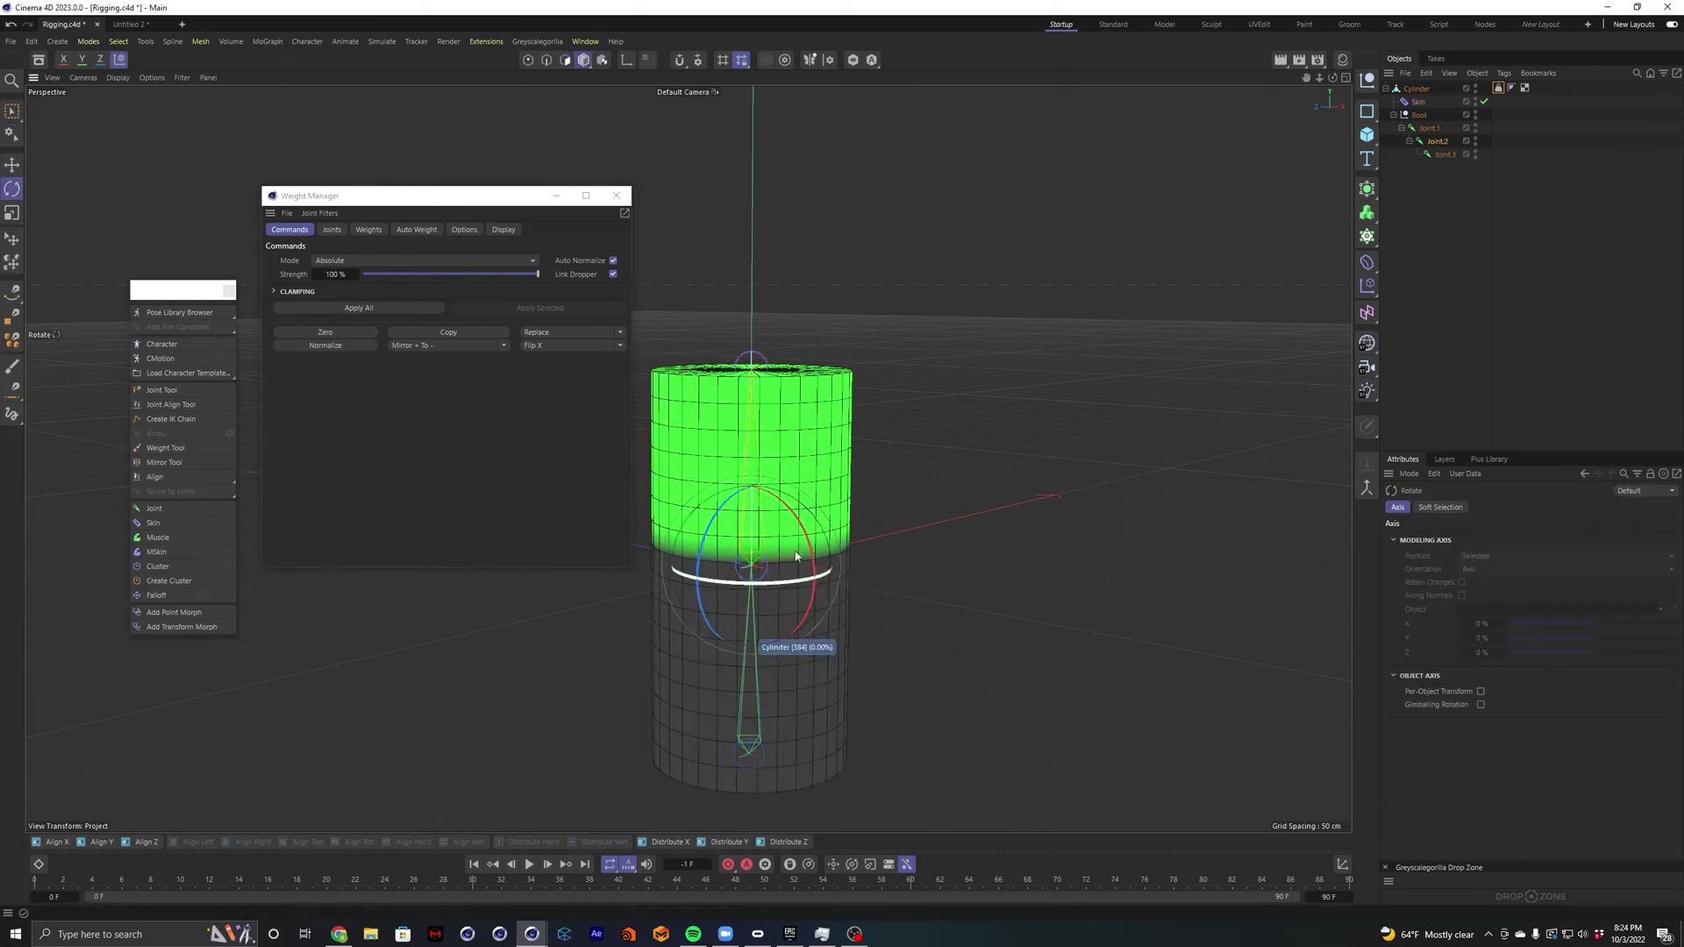
left_click_drag(794, 583, 793, 511)
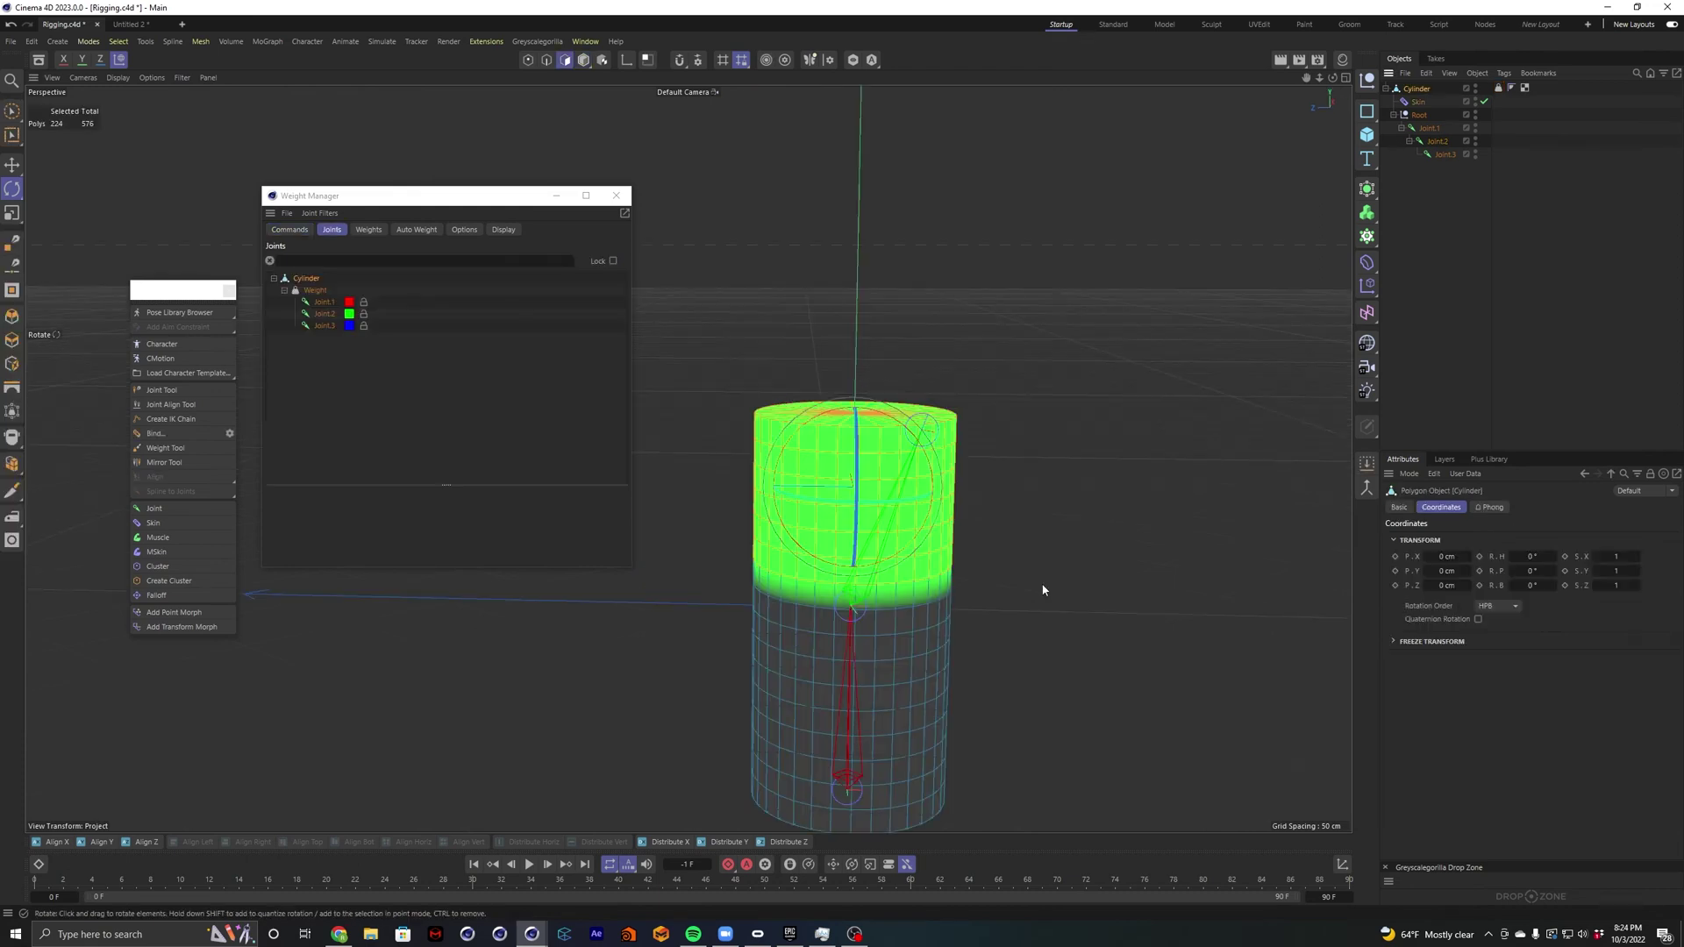
Invert the polygon selection to the cylinder's lower half and apply 100% weight for Joint.1 to it.
key("u")
key("i")
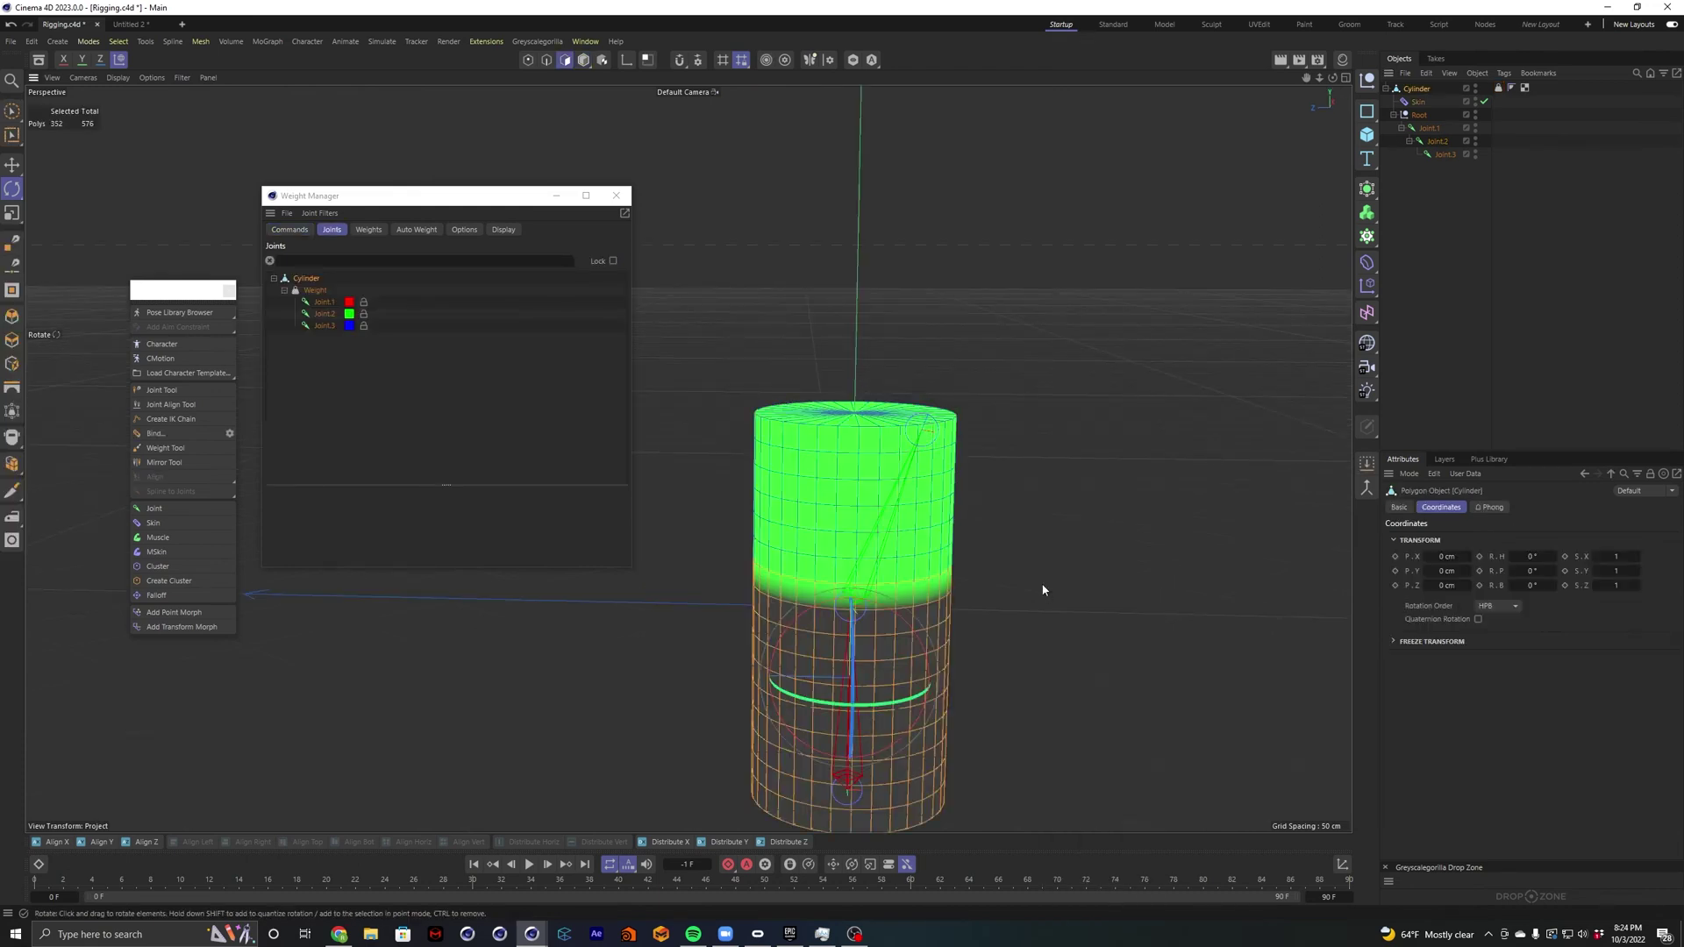
left_click(321, 306)
left_click(290, 229)
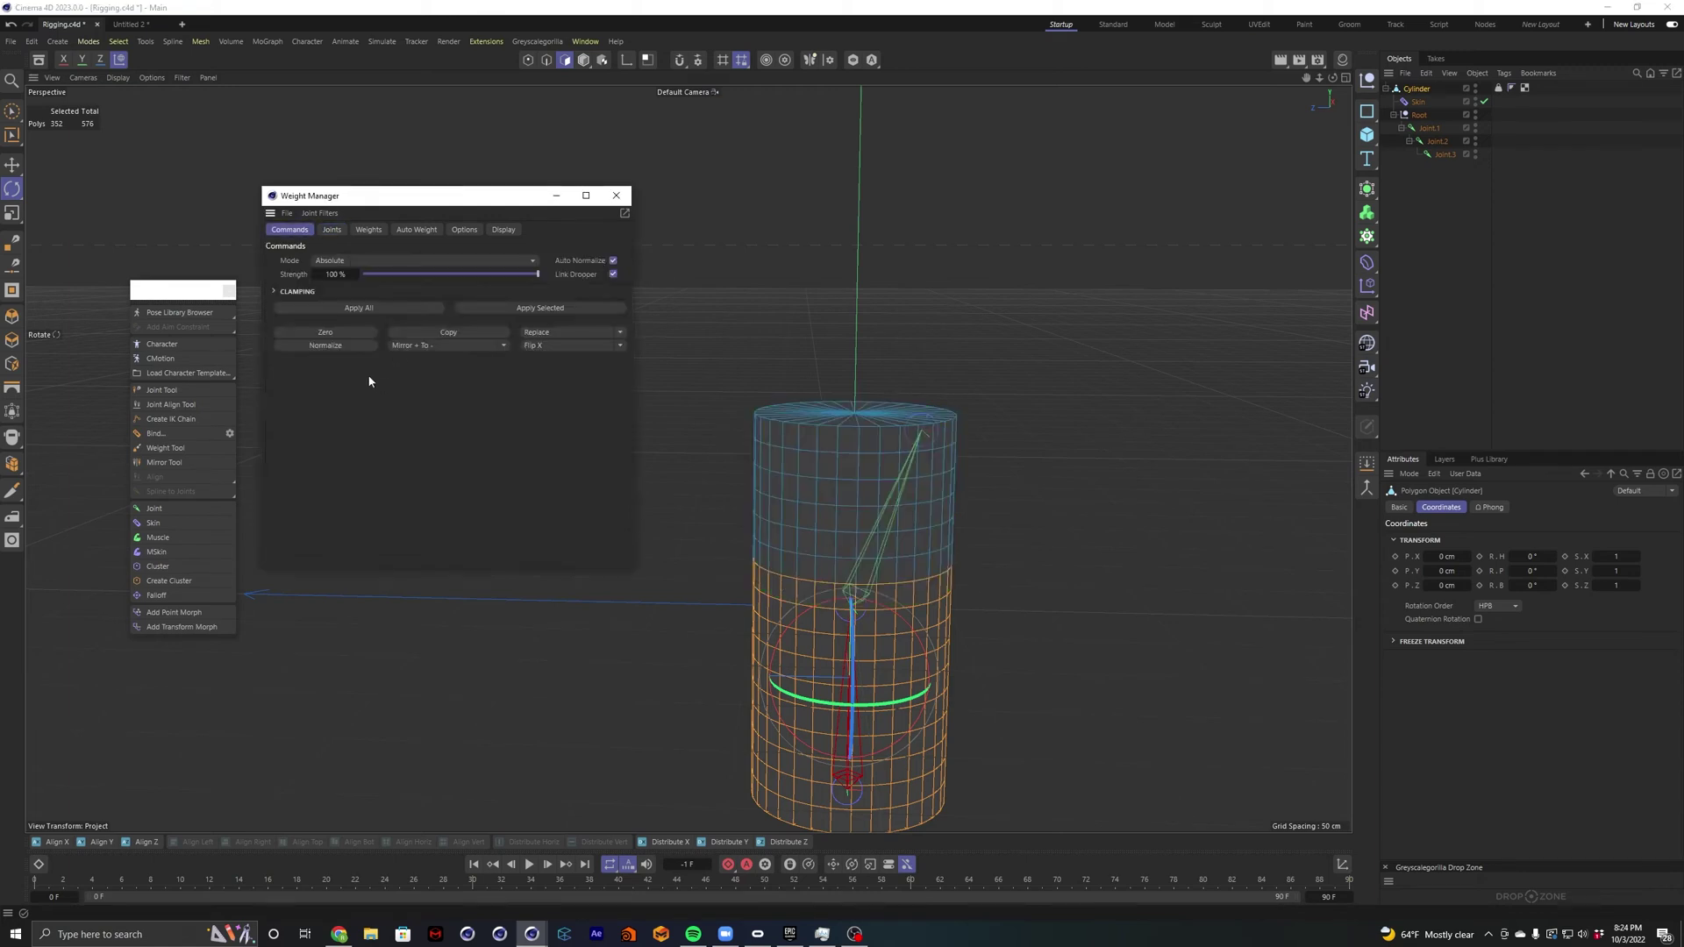
left_click(542, 308)
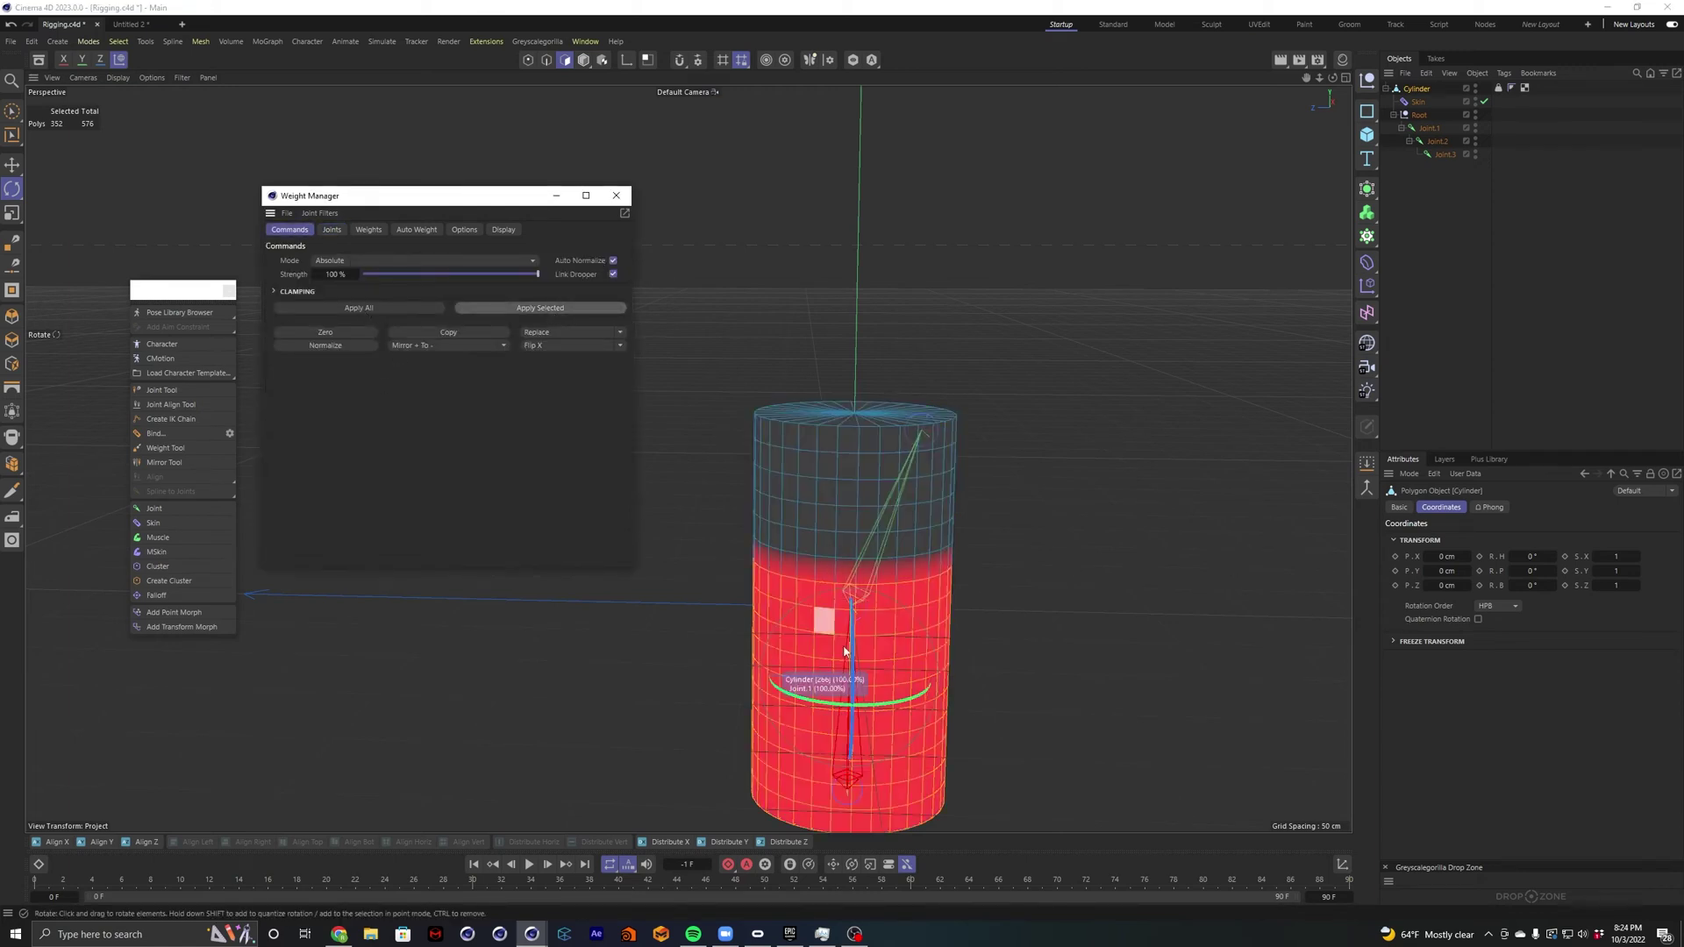
Test the lower half's weighting by rotating Joint.1 in model mode, and undo the rotation.
left_click(1431, 129)
key("r")
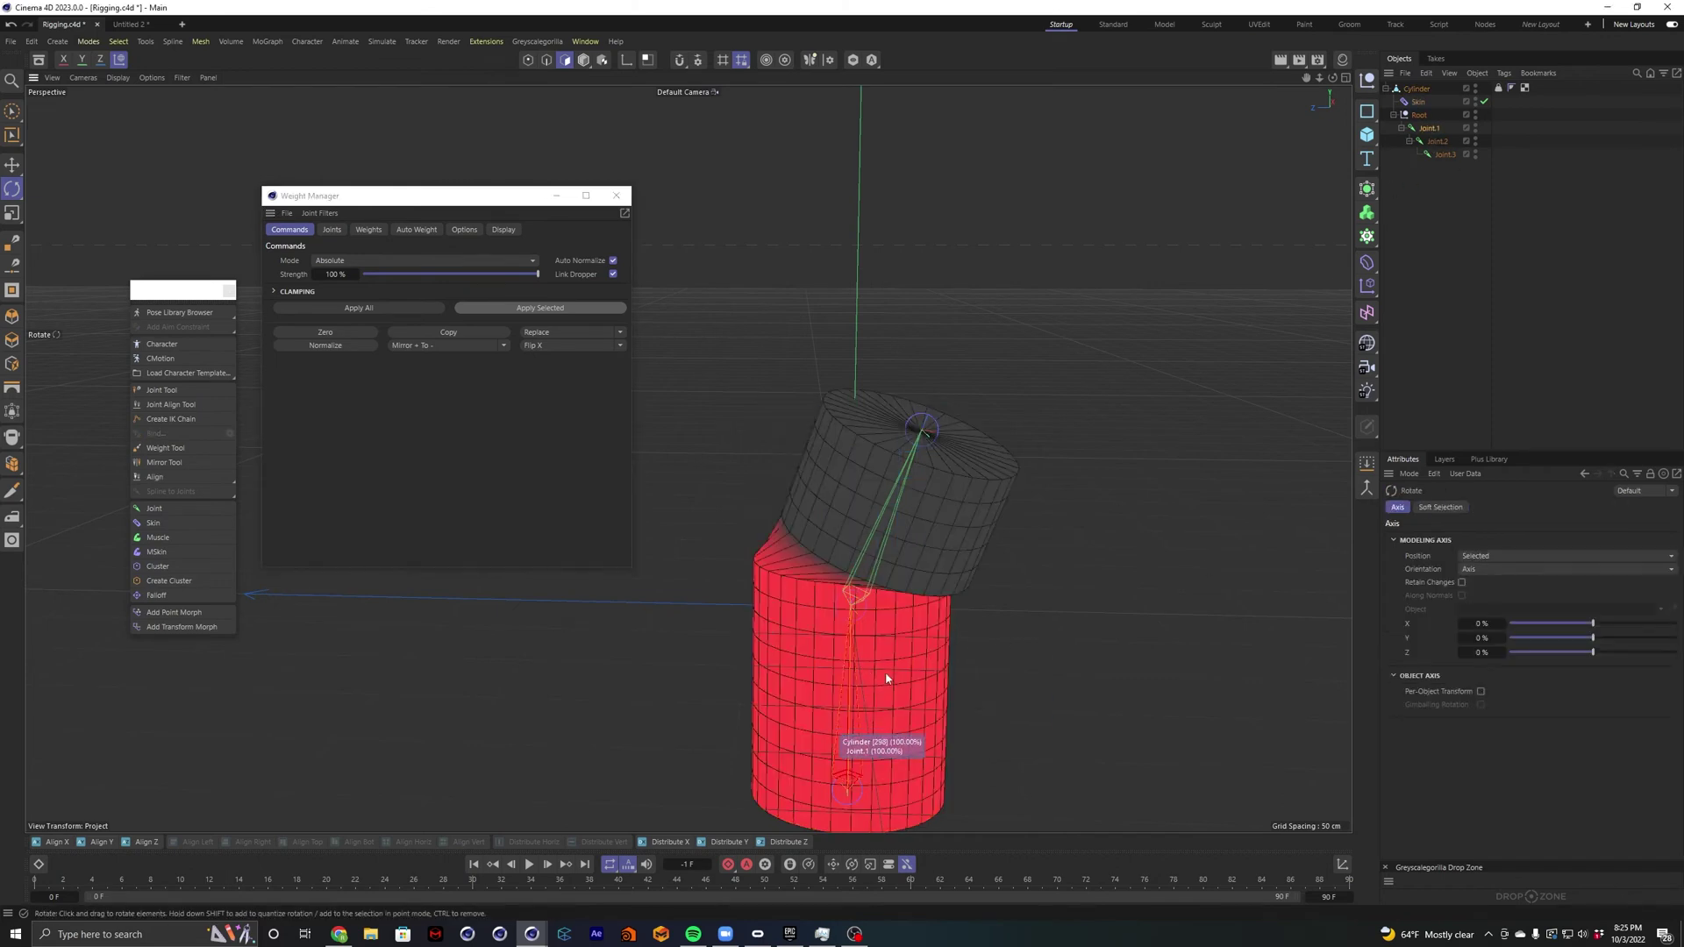
left_click(584, 62)
left_click_drag(882, 721, 802, 700)
key("ctrl+z")
Reset Joint.2's heading, pitch and bank rotation to 0°.
left_click(1433, 141)
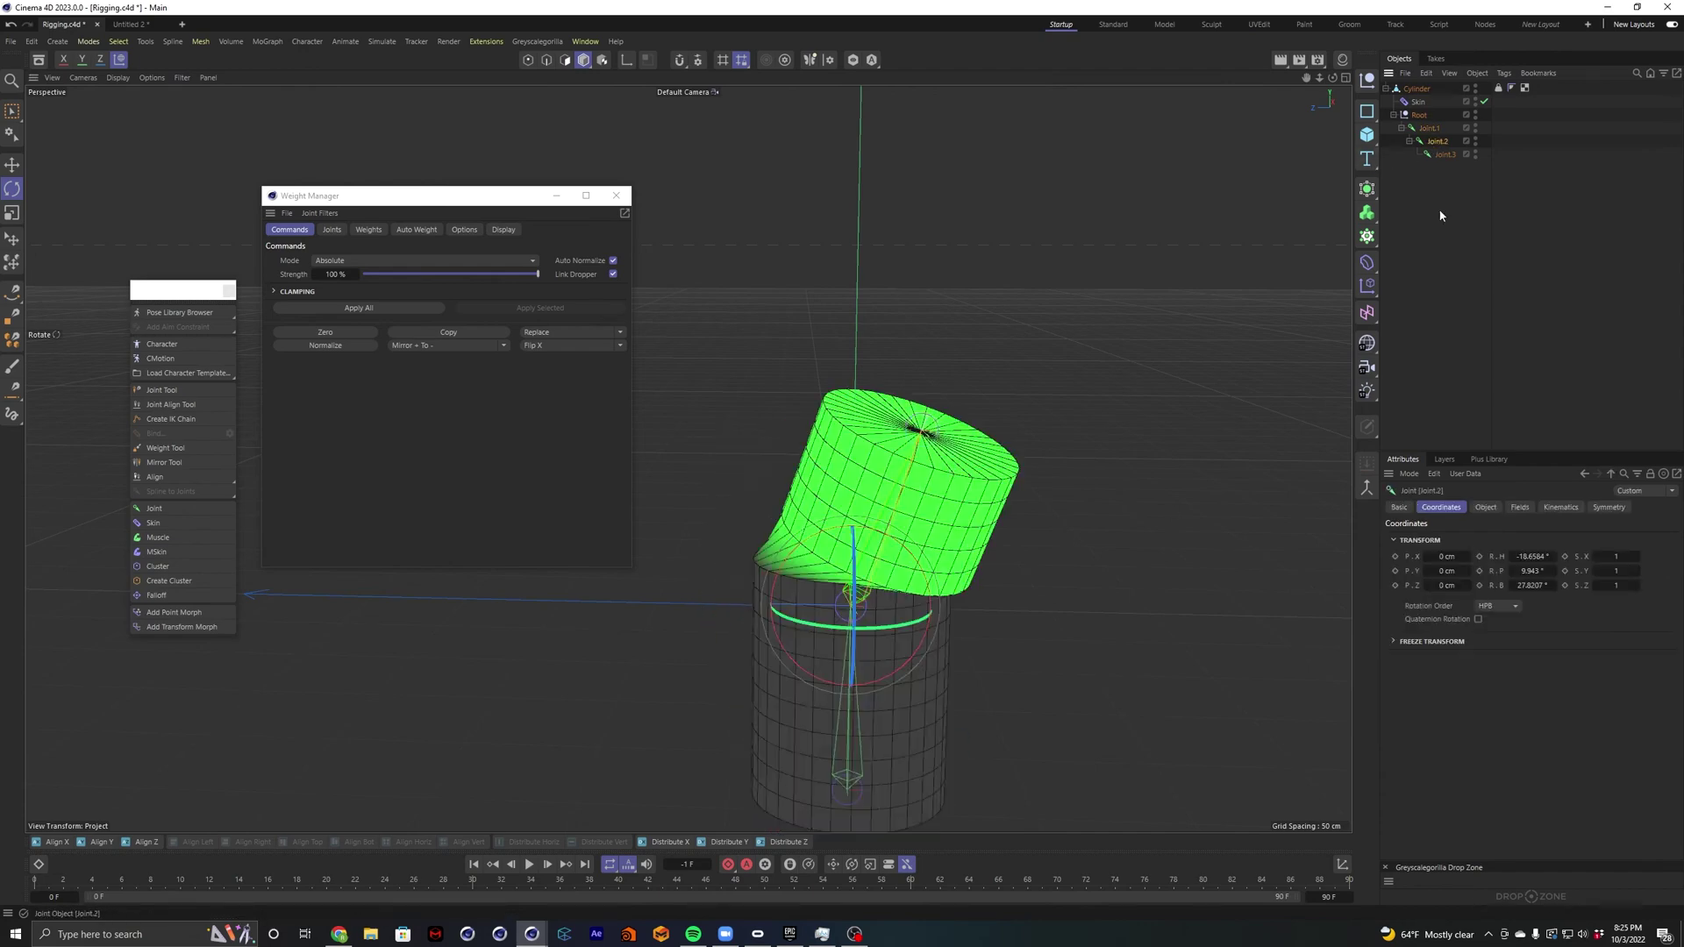
double_click(1542, 556)
type("0")
key("Tab")
type("0")
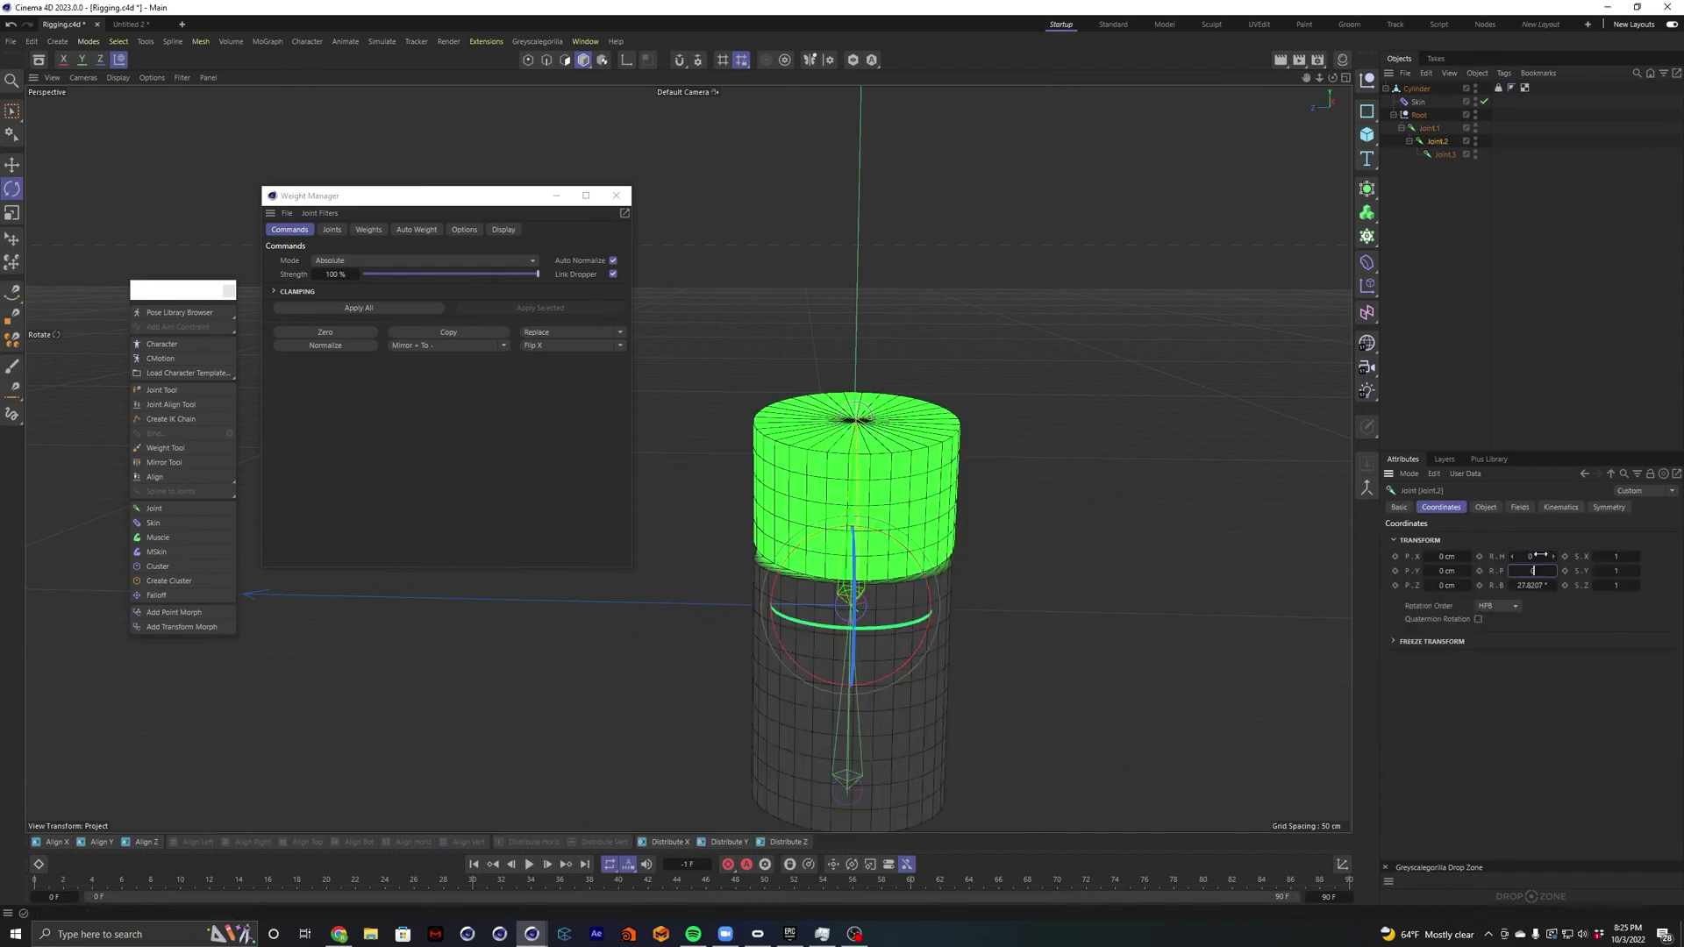
key("Tab")
type("0")
key("Return")
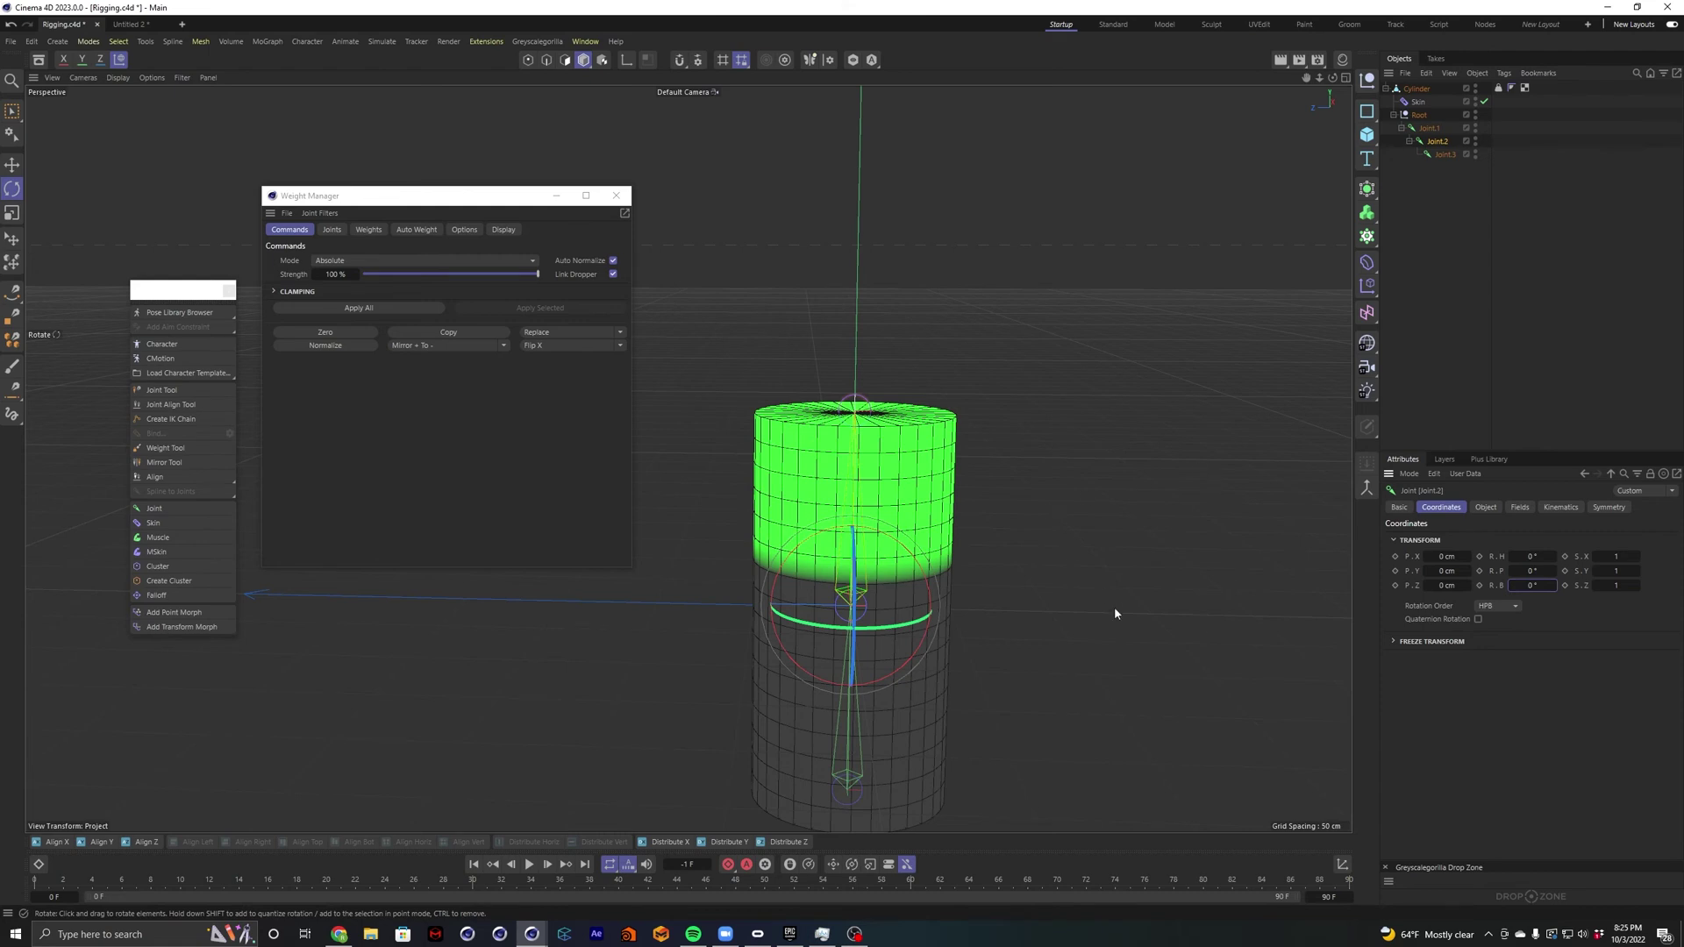
middle_click_drag(1116, 614, 1087, 508, "alt")
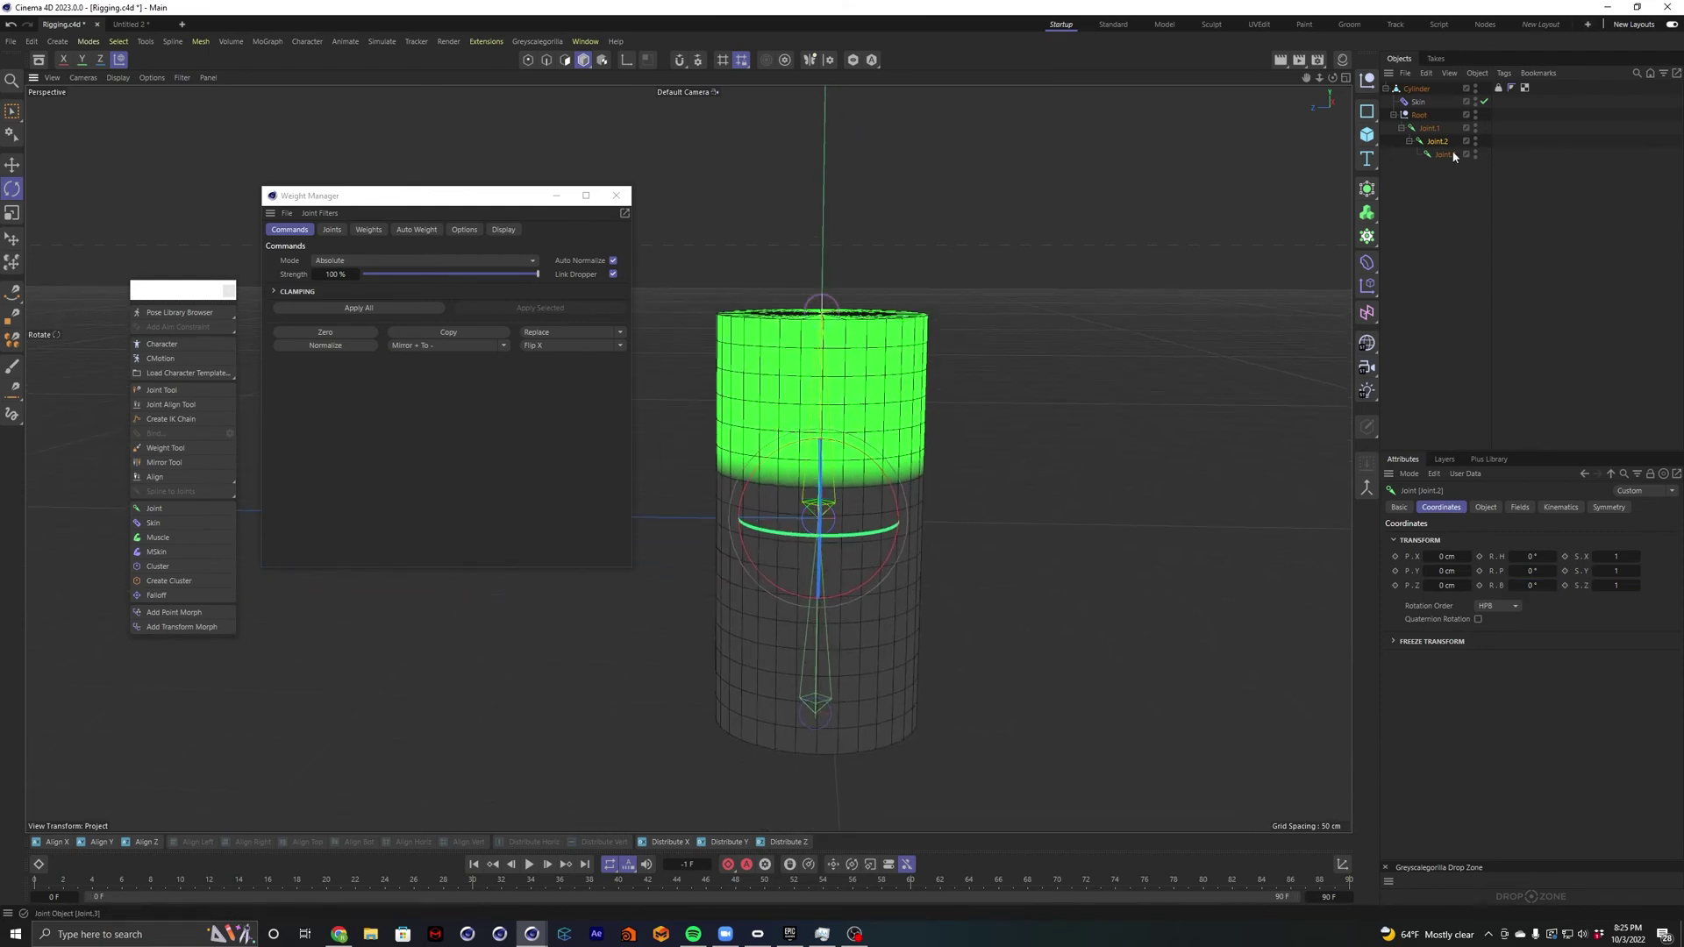
Smooth the weights of Joint.1 through Joint.3 on the Weight tag with a smoothing distance of 17 cm.
left_click(337, 228)
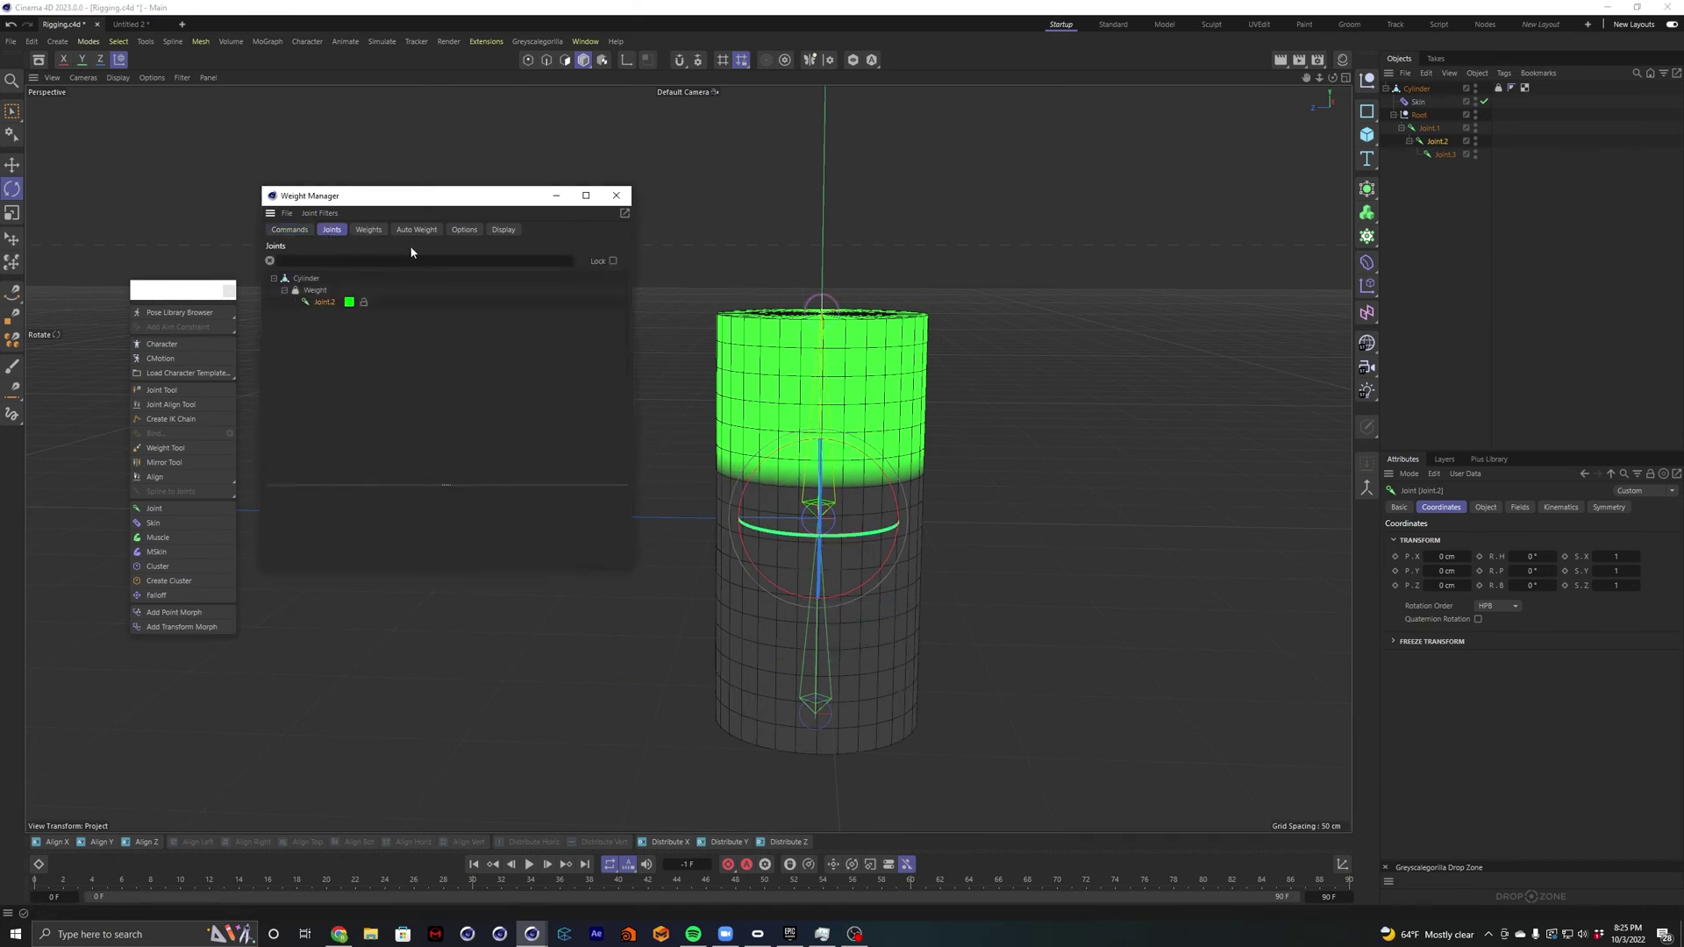
left_click(1499, 88)
left_click(324, 301)
left_click(326, 327, "shift")
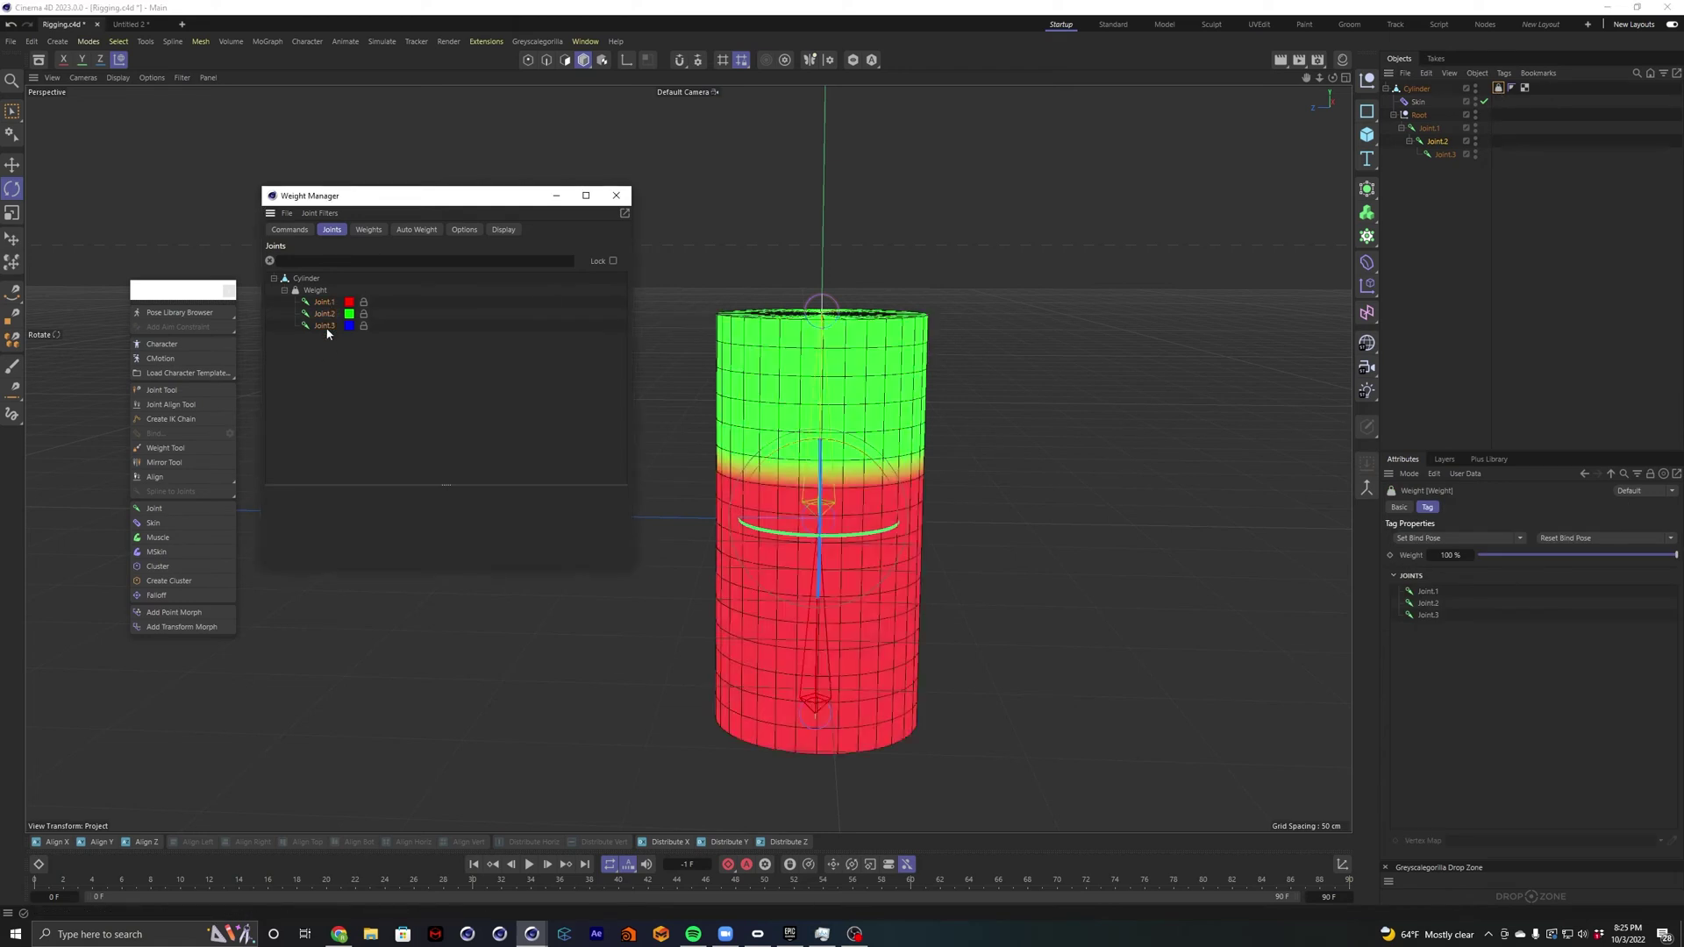
left_click(465, 230)
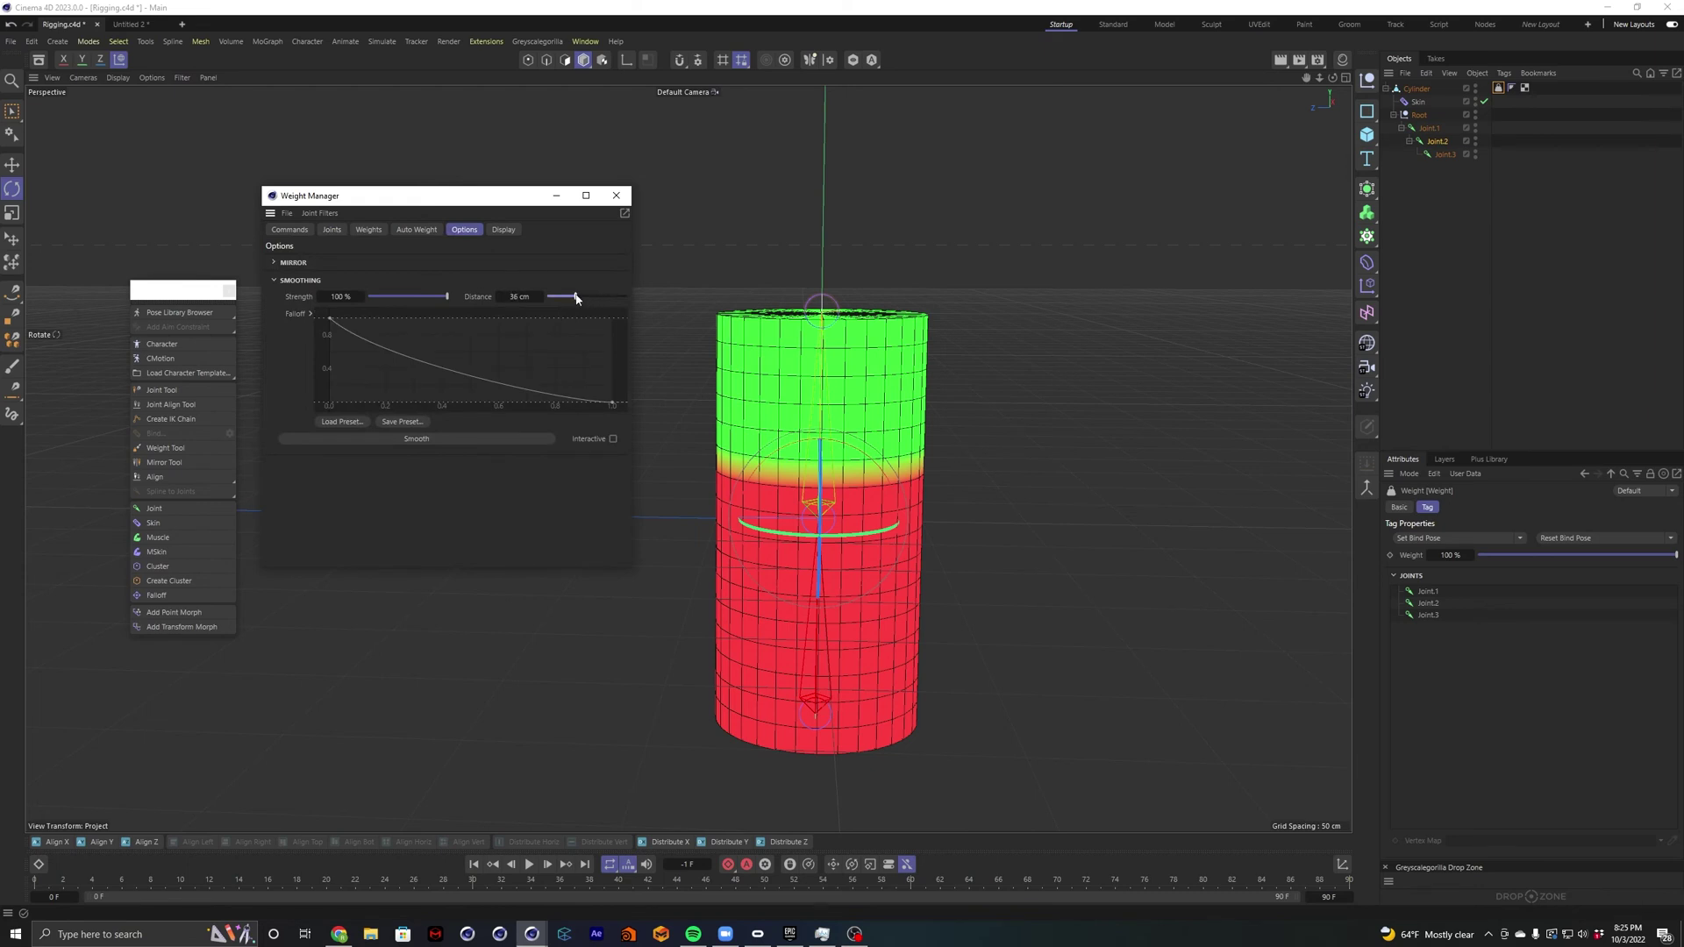
left_click_drag(564, 297, 559, 297)
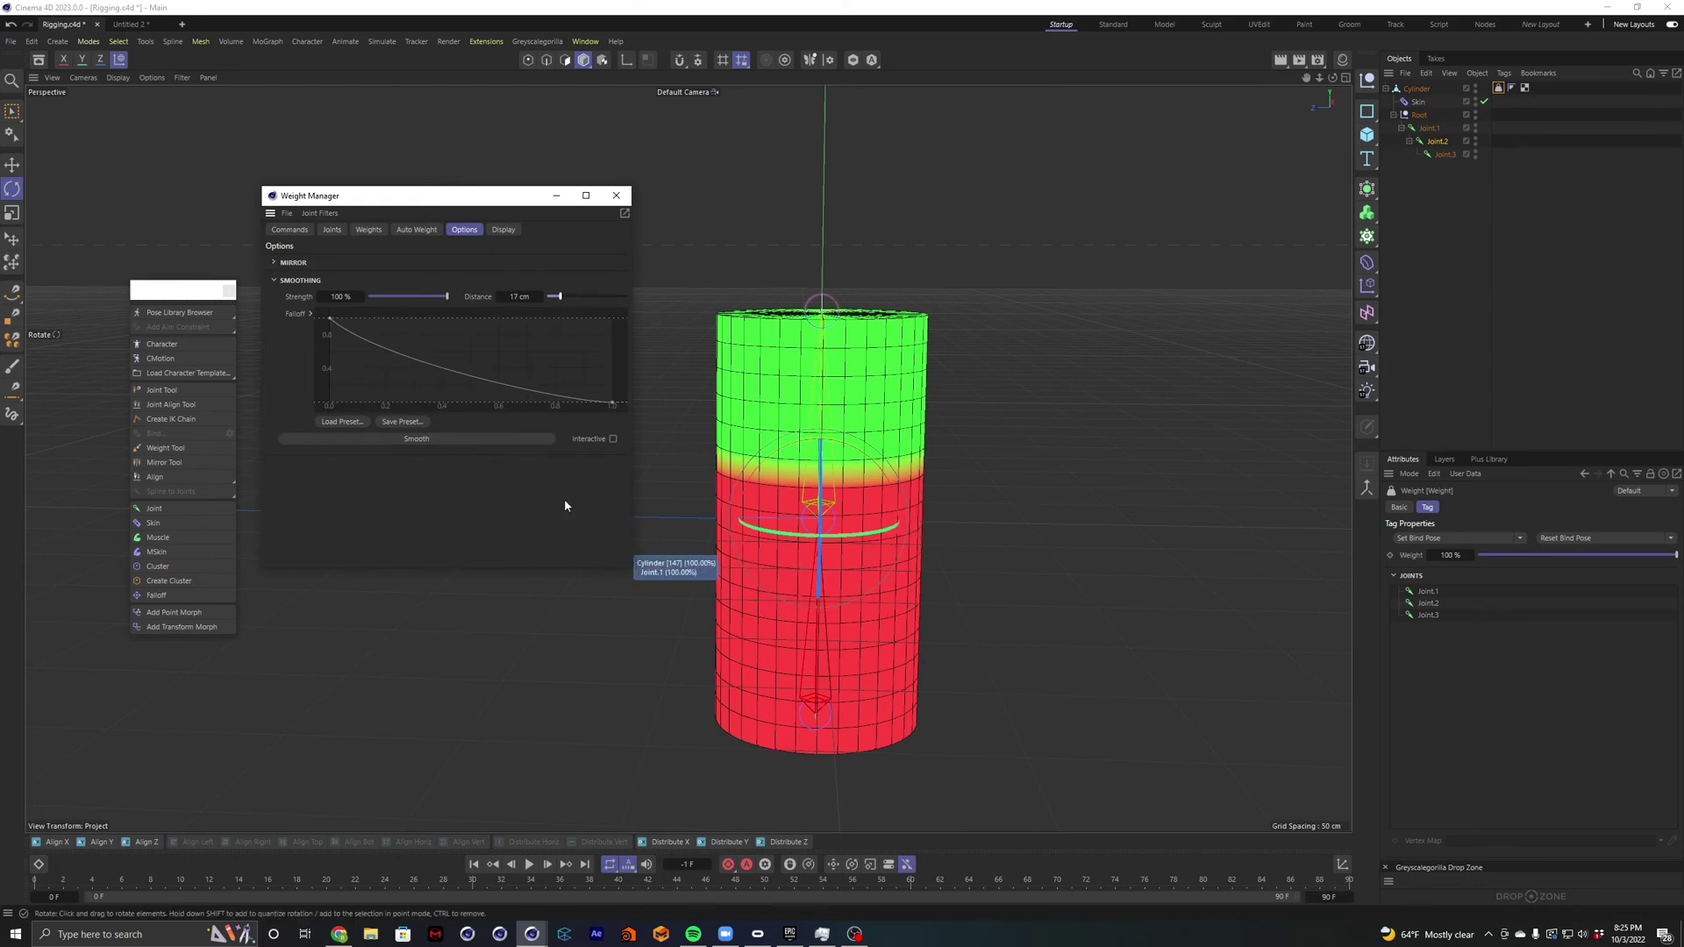
left_click(438, 440)
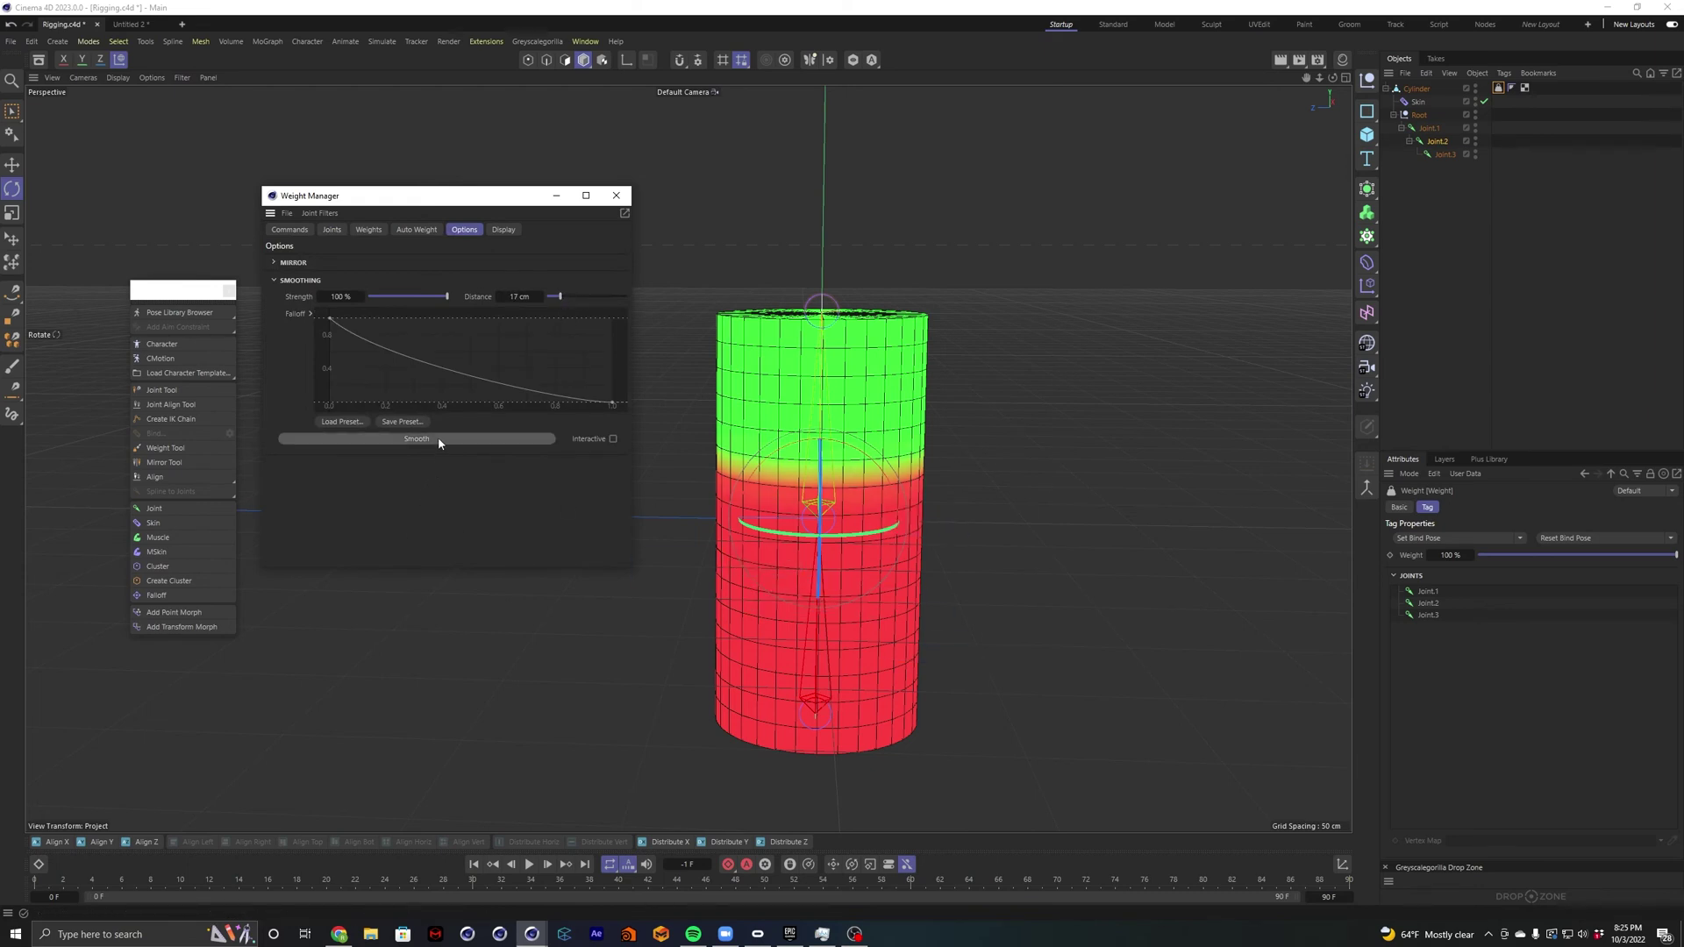
left_click(437, 438)
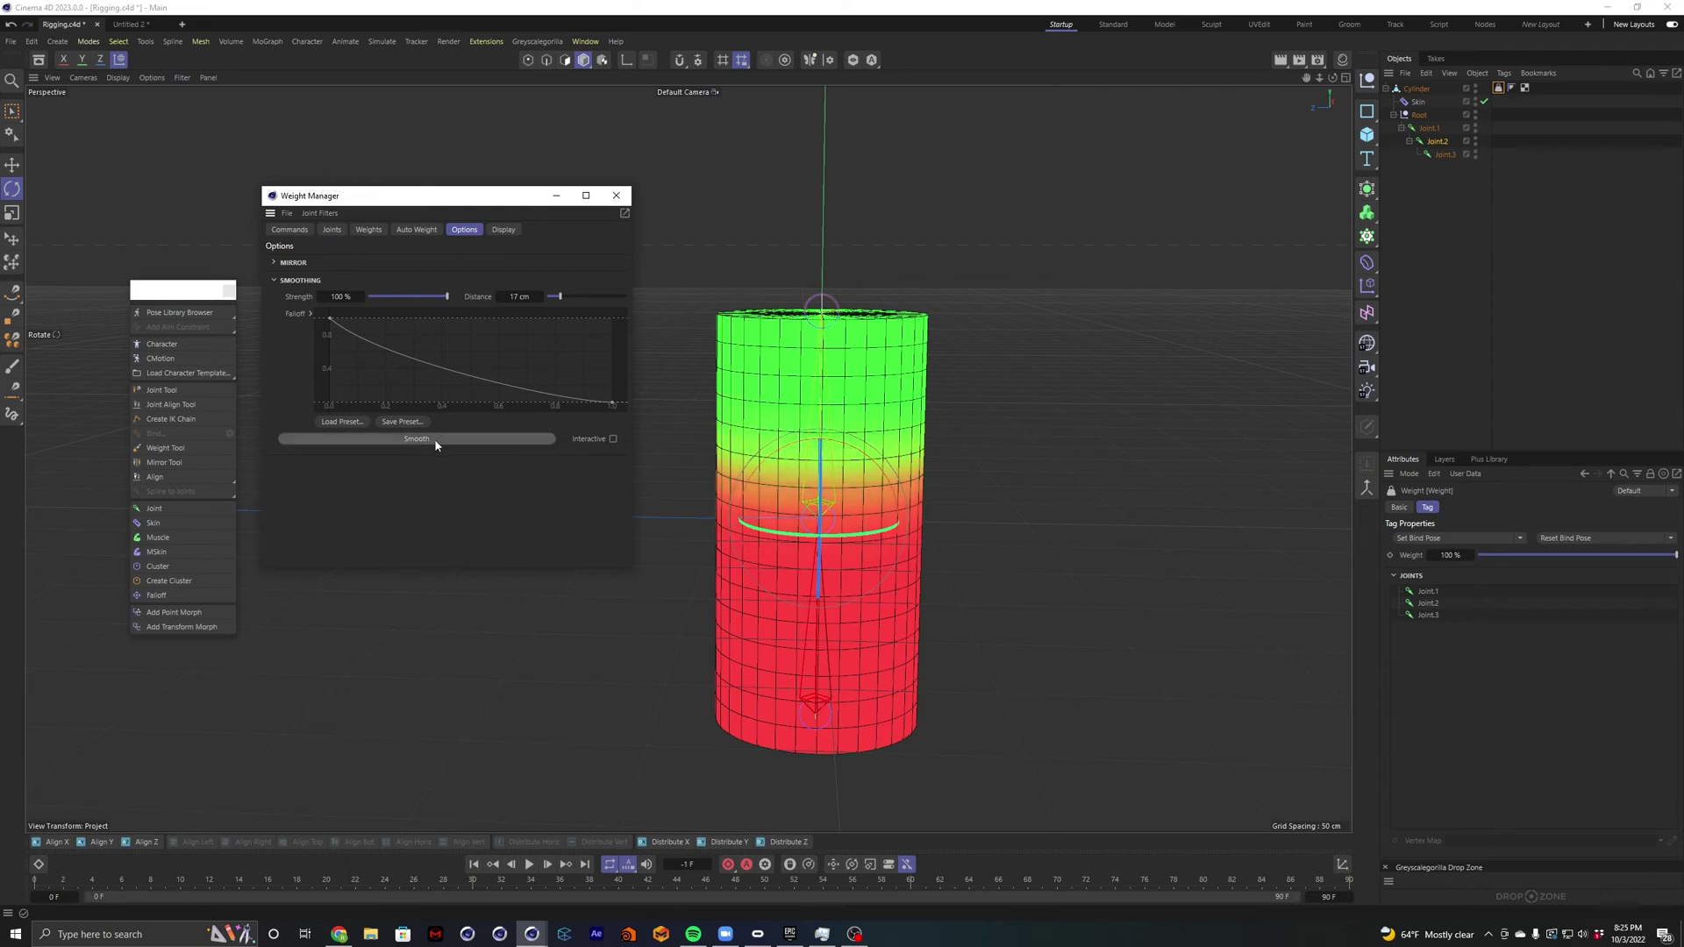
Test the smoothed bend by rotating Joint.2, and undo the rotation.
mouse_move(817, 606)
left_mouse_down("alt")
mouse_move(898, 593)
mouse_move(834, 600)
left_mouse_up("alt")
left_click(1443, 140)
key("r")
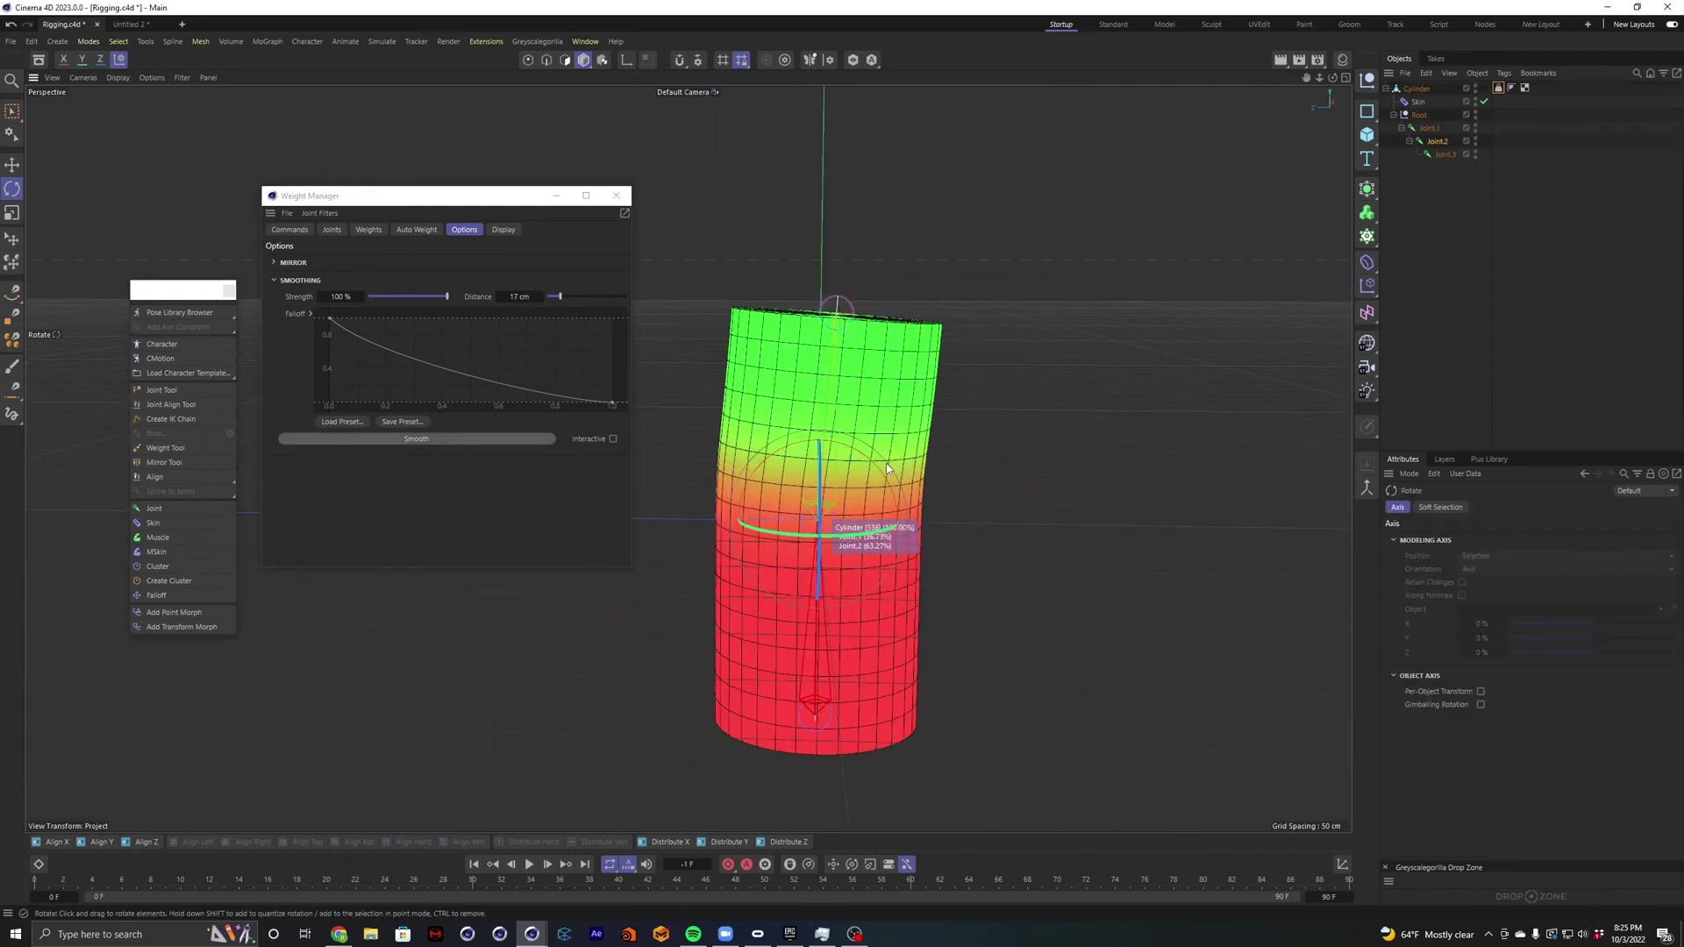
left_click_drag(896, 472, 956, 516)
key("ctrl+z")
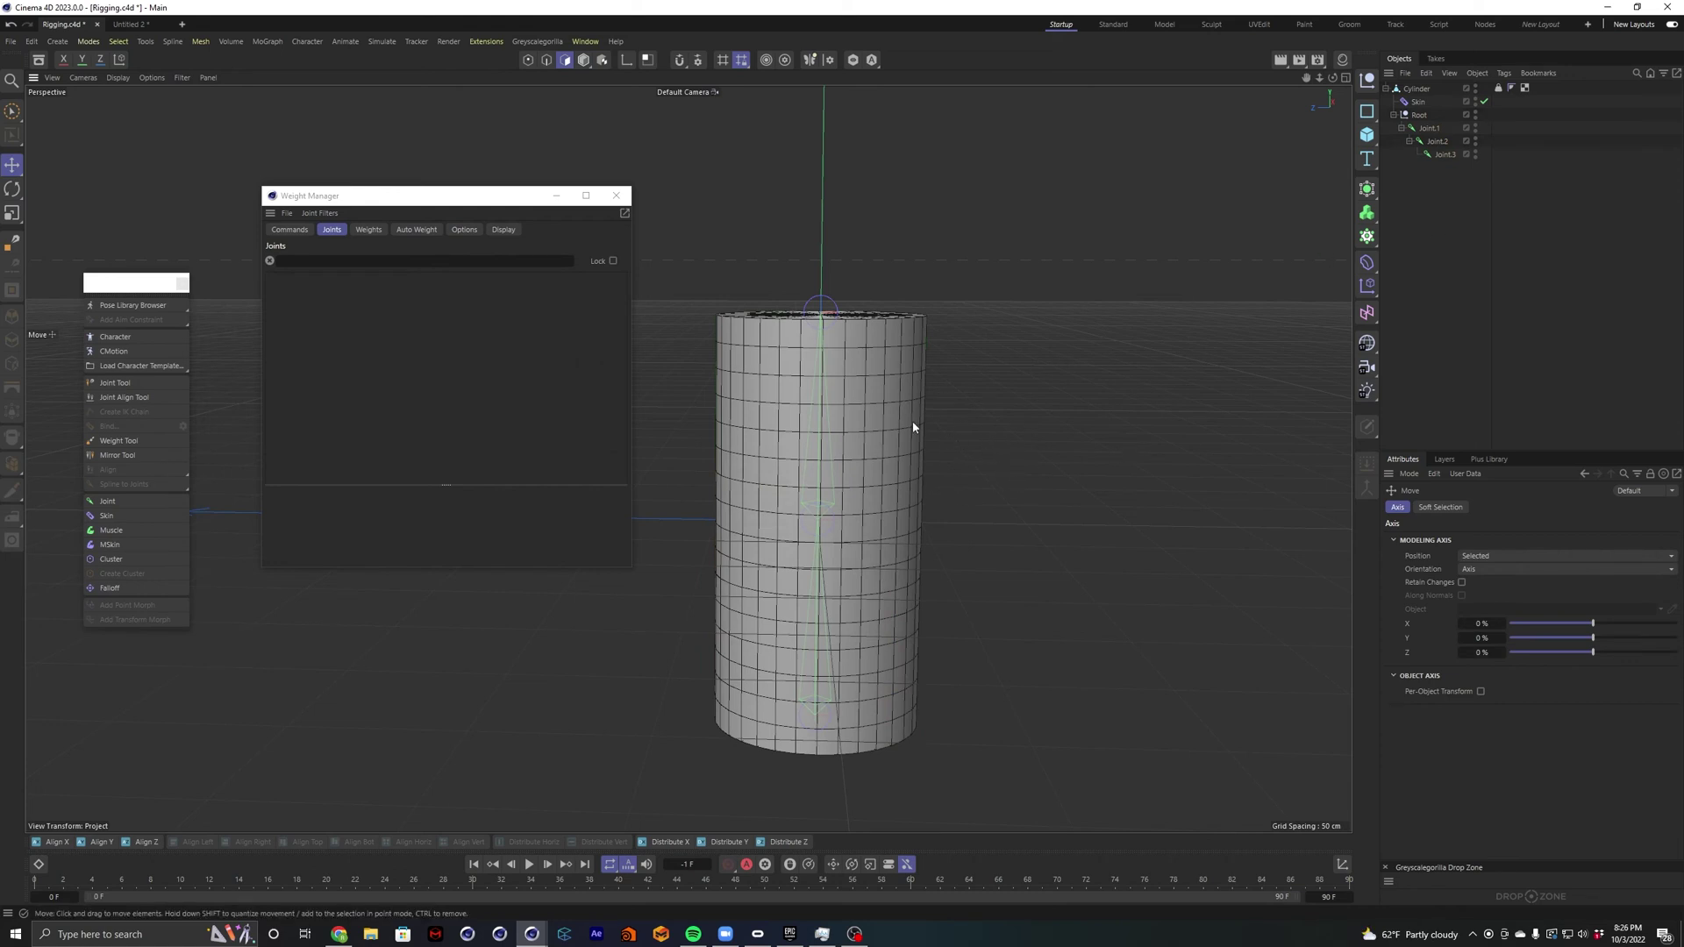
Paint Joint.2's weight over the cylinder's middle in model mode using the Weight Tool in Add mode at 100% strength.
key("ctrl+a")
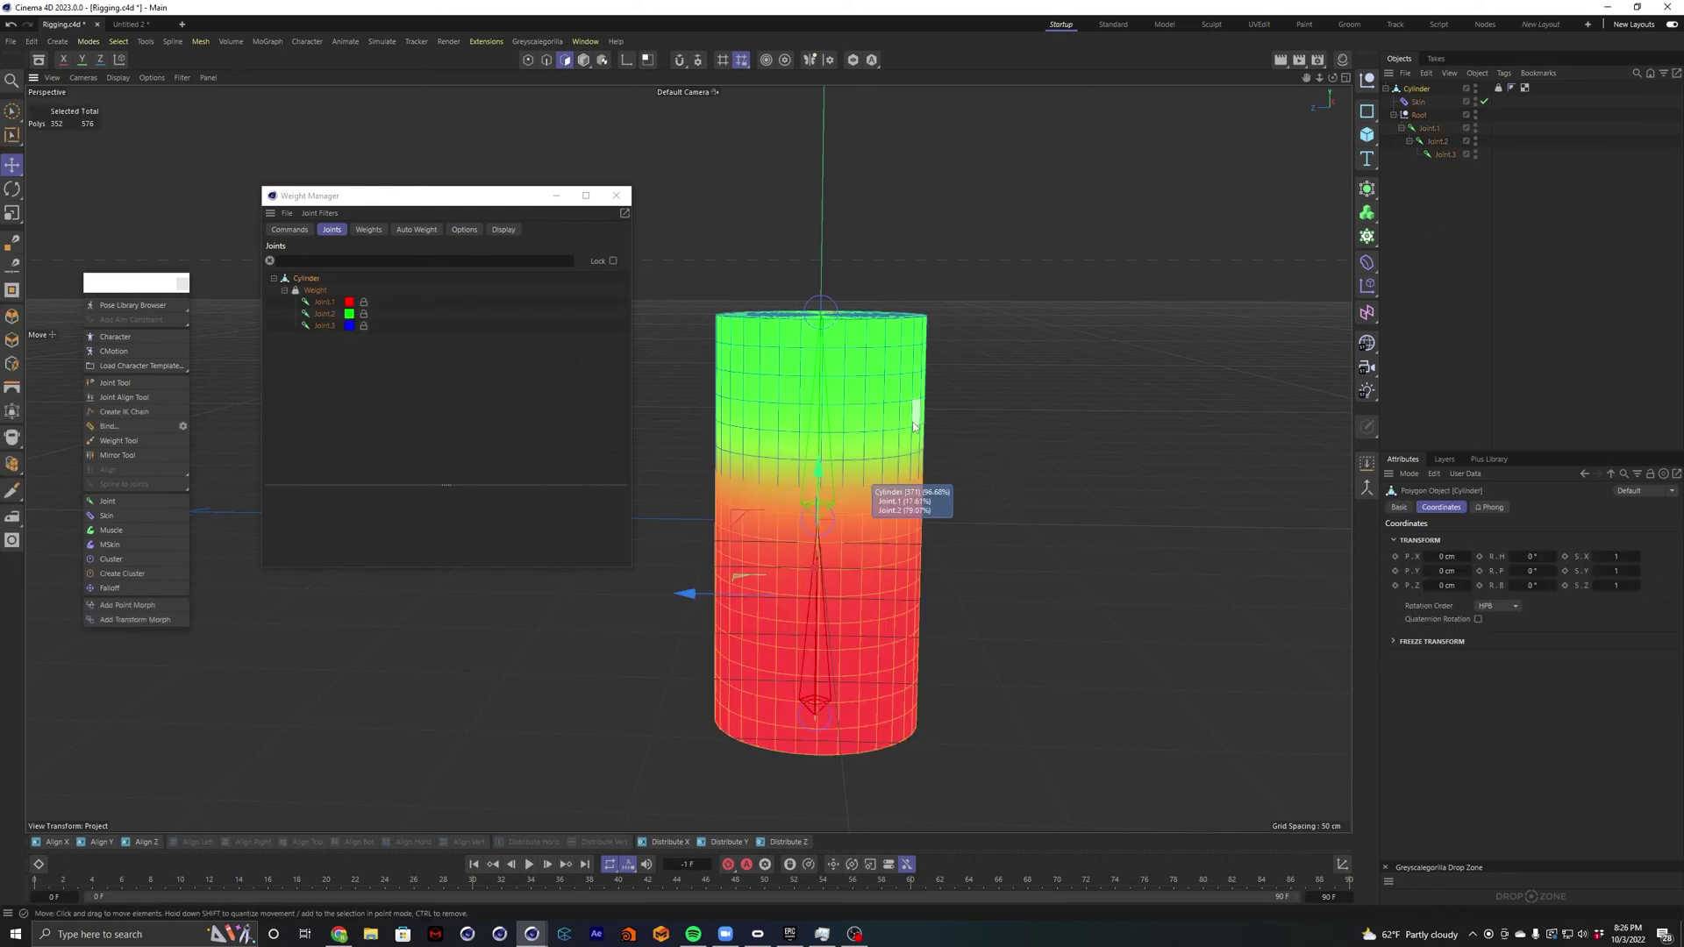
left_click(1500, 88)
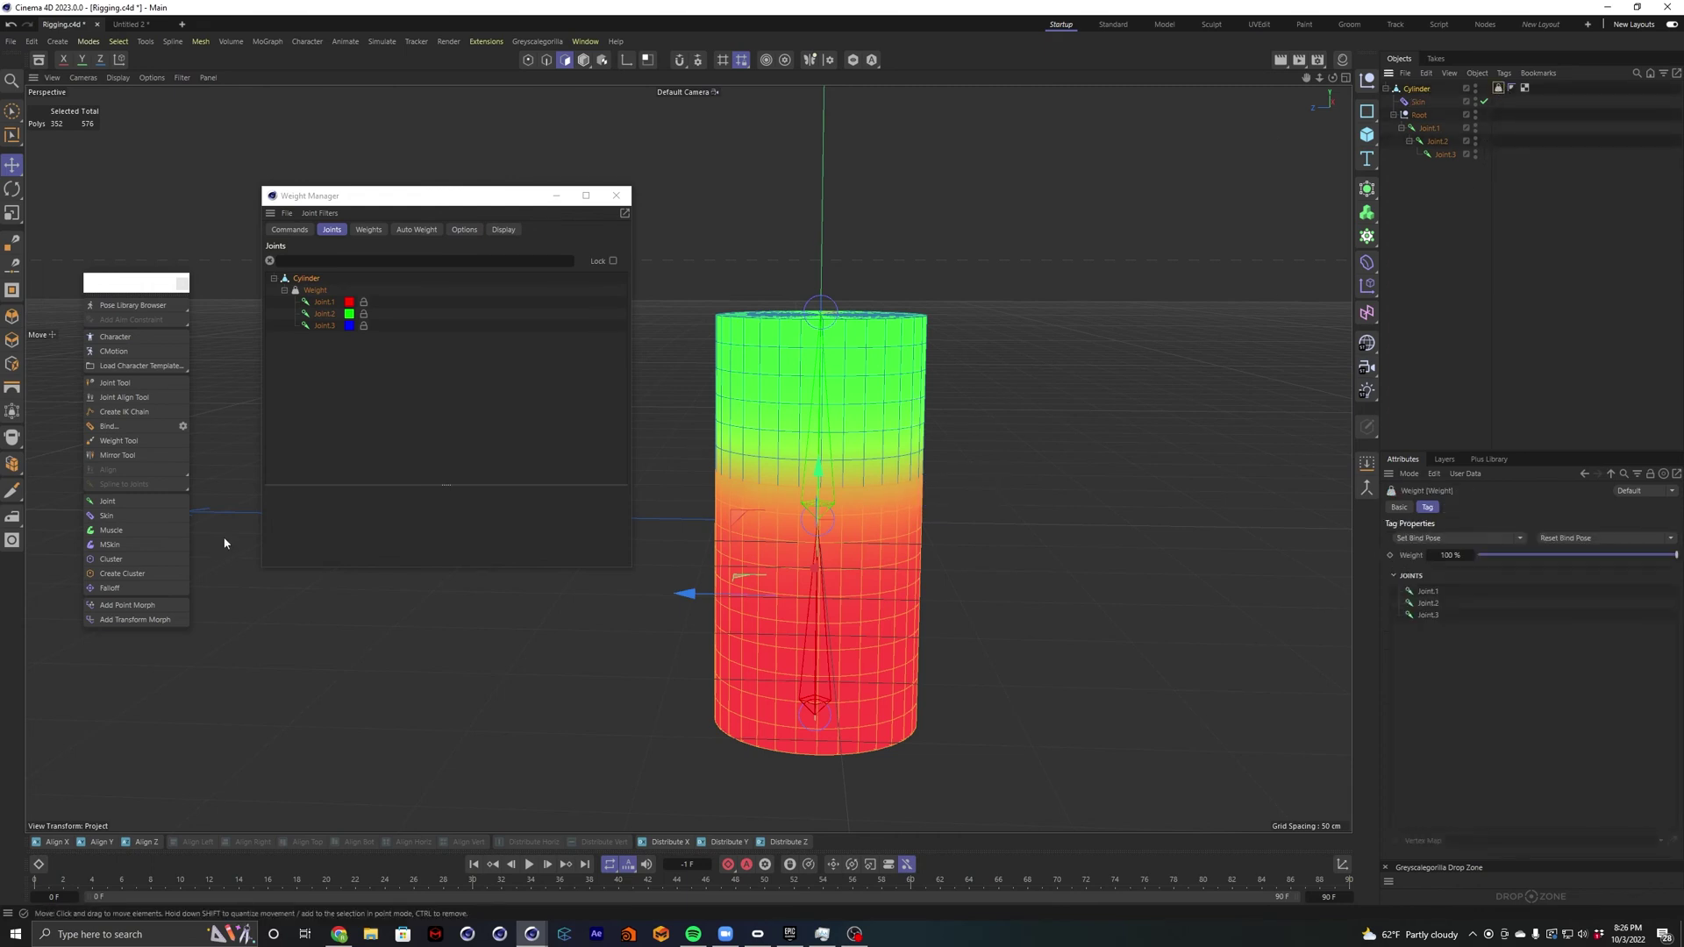
left_click(120, 441)
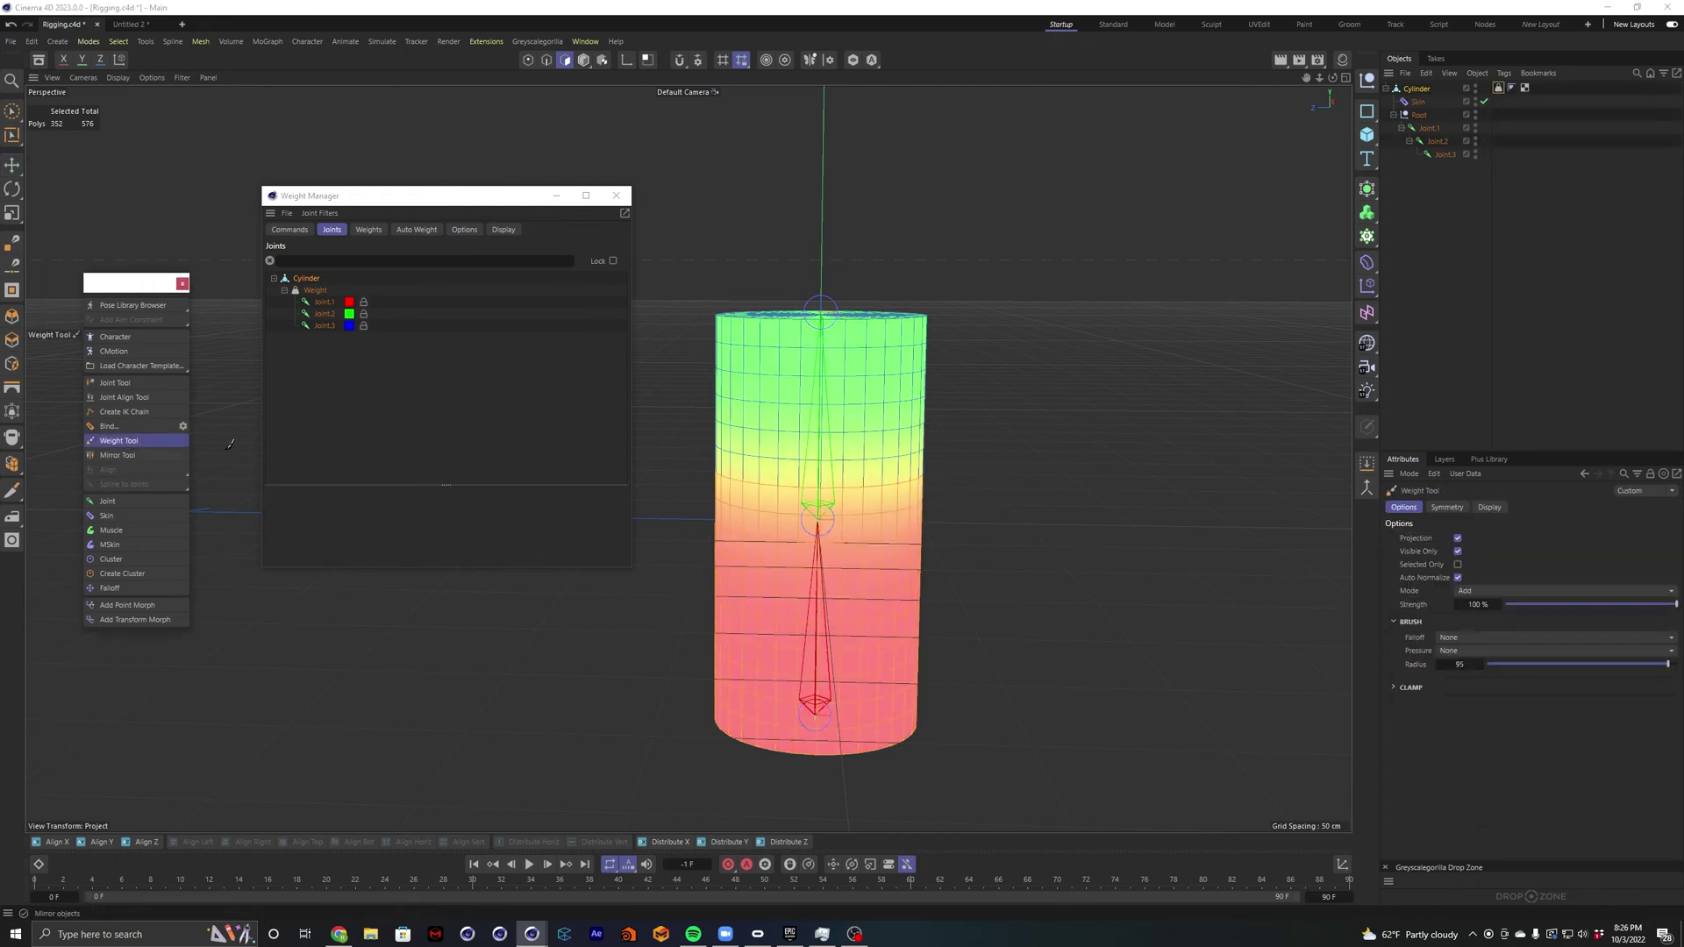
left_click(324, 322)
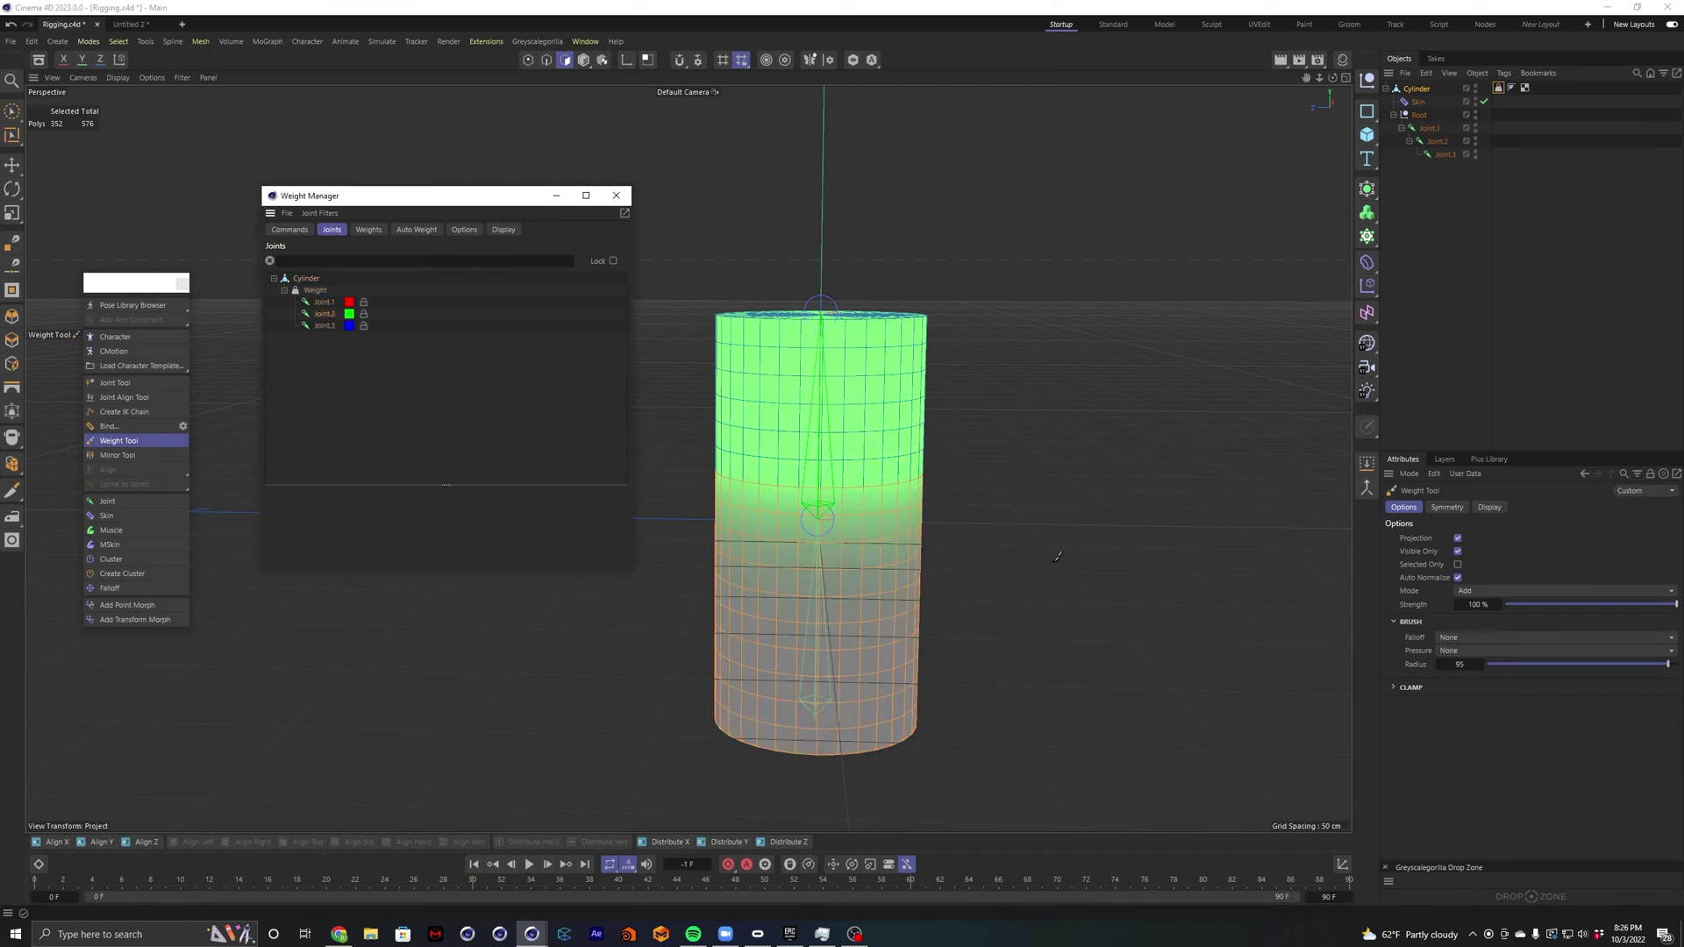
left_click(583, 60)
mouse_move(833, 553)
left_mouse_down()
mouse_move(940, 489)
mouse_move(820, 395)
mouse_move(812, 516)
mouse_move(890, 525)
left_mouse_up()
mouse_move(860, 553)
left_mouse_down()
mouse_move(729, 519)
mouse_move(791, 493)
mouse_move(1087, 493)
mouse_move(1021, 405)
mouse_move(1294, 524)
left_mouse_up()
middle_click_drag(1294, 523, 618, 487, "alt")
Set the Weight Tool's strength to 49% and paint Joint.1's weight along the boundary between the two joints' areas.
left_click(319, 303)
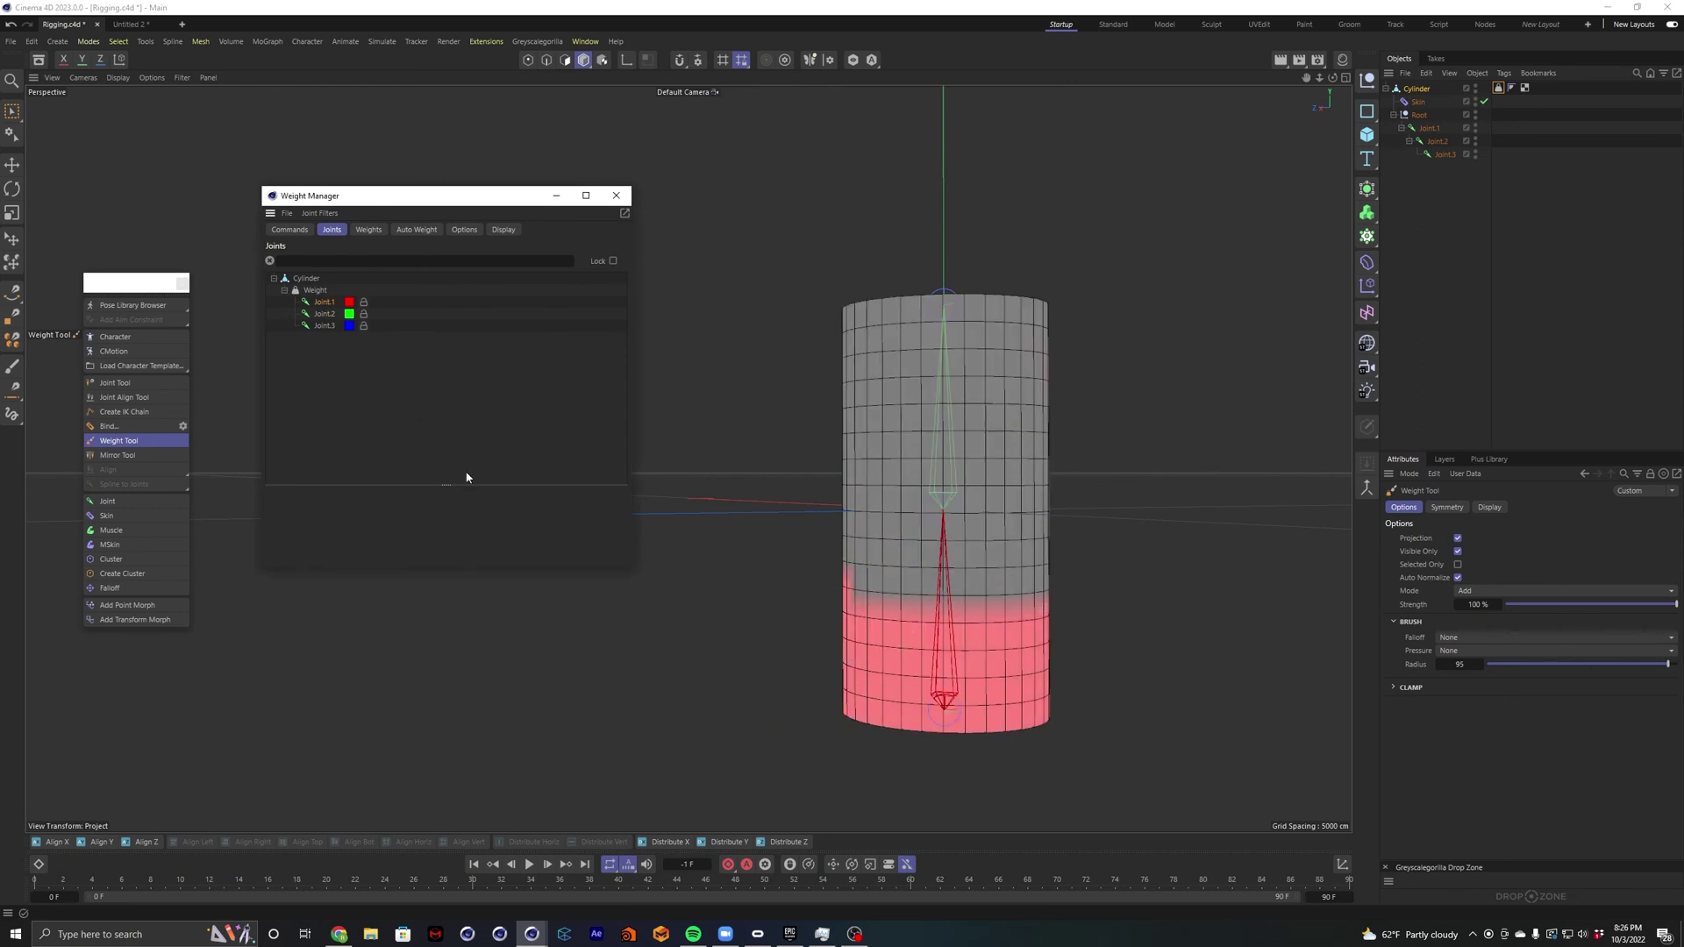
left_click(330, 314)
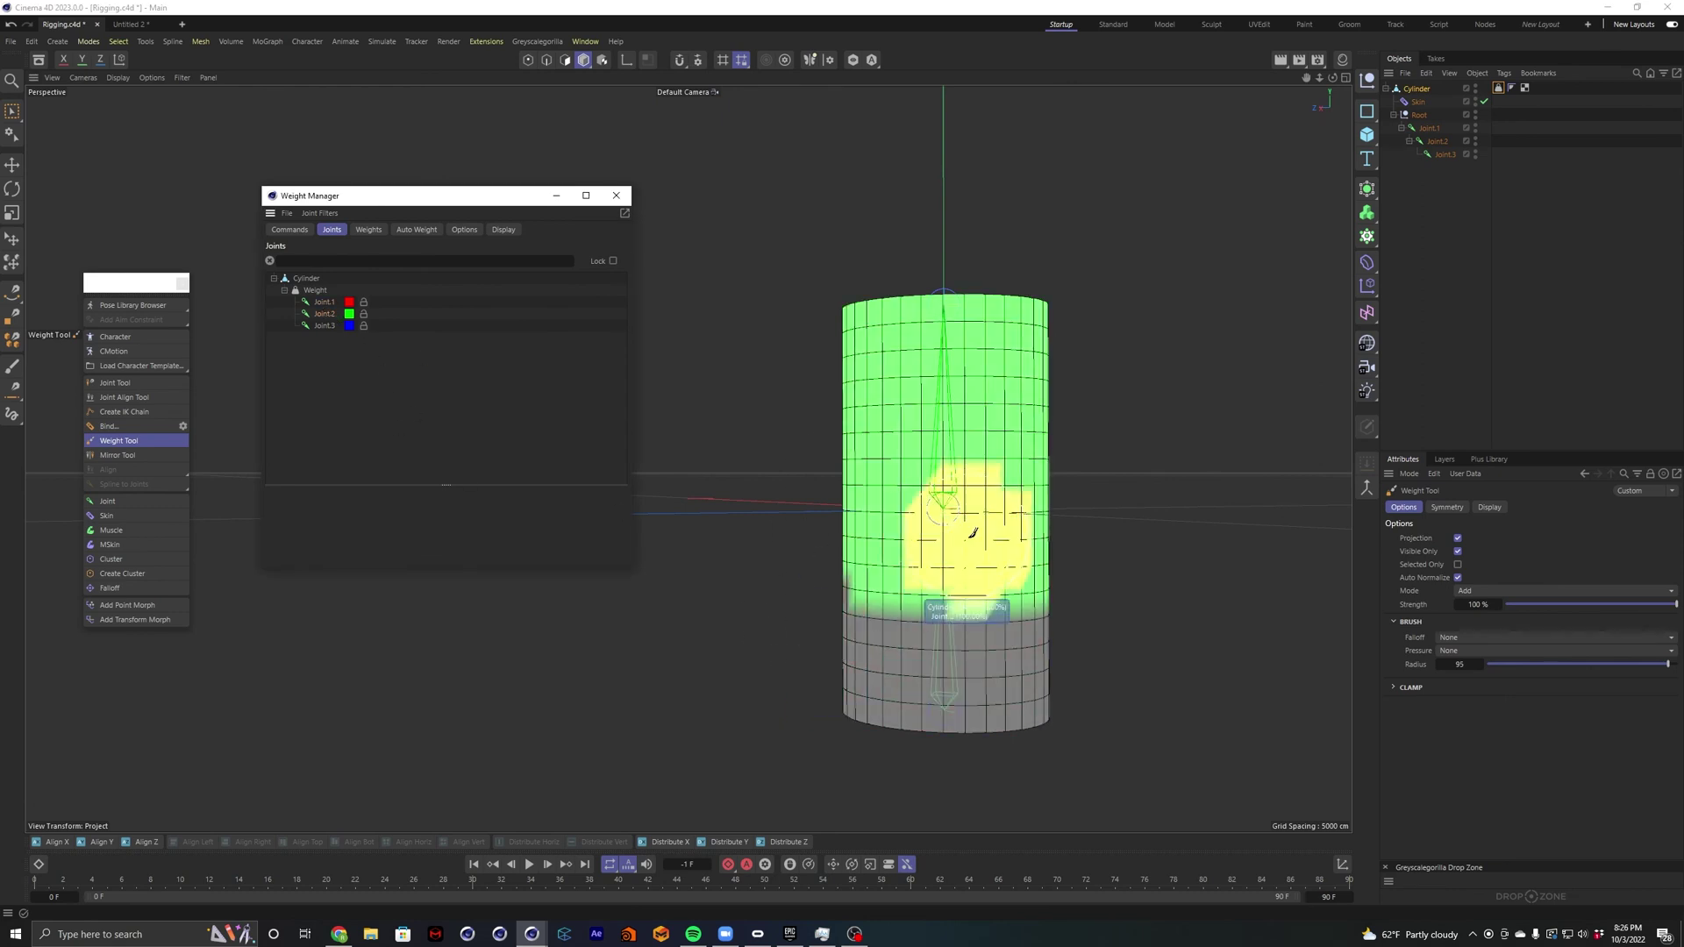
left_click(324, 302)
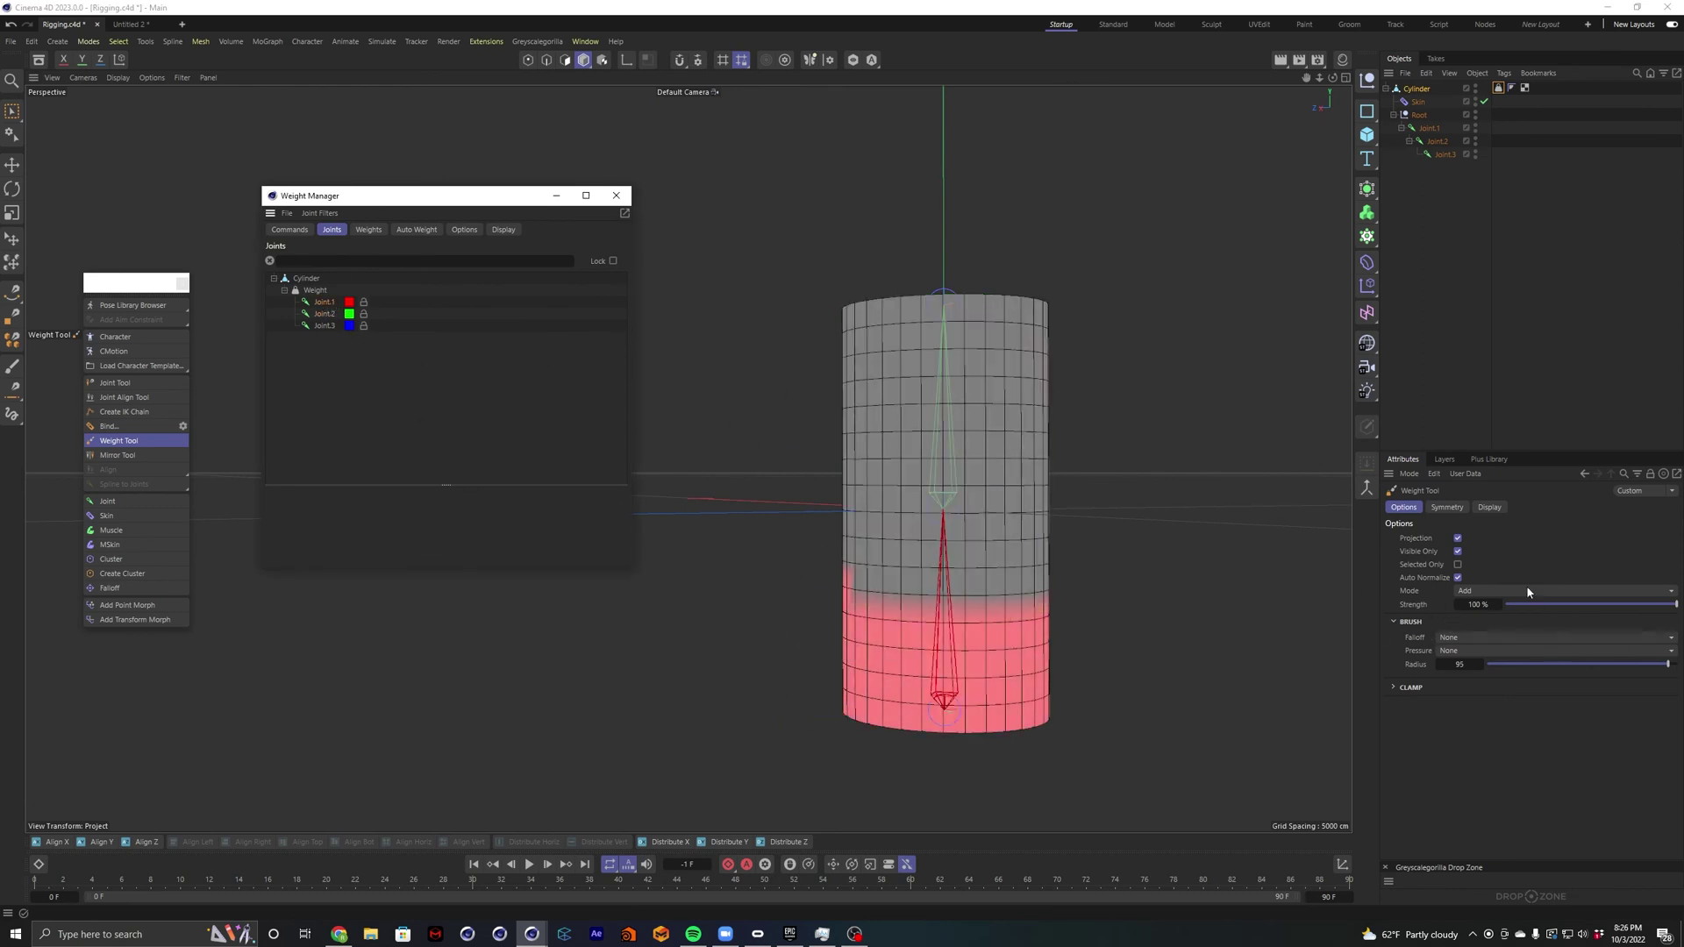
left_click(1594, 611)
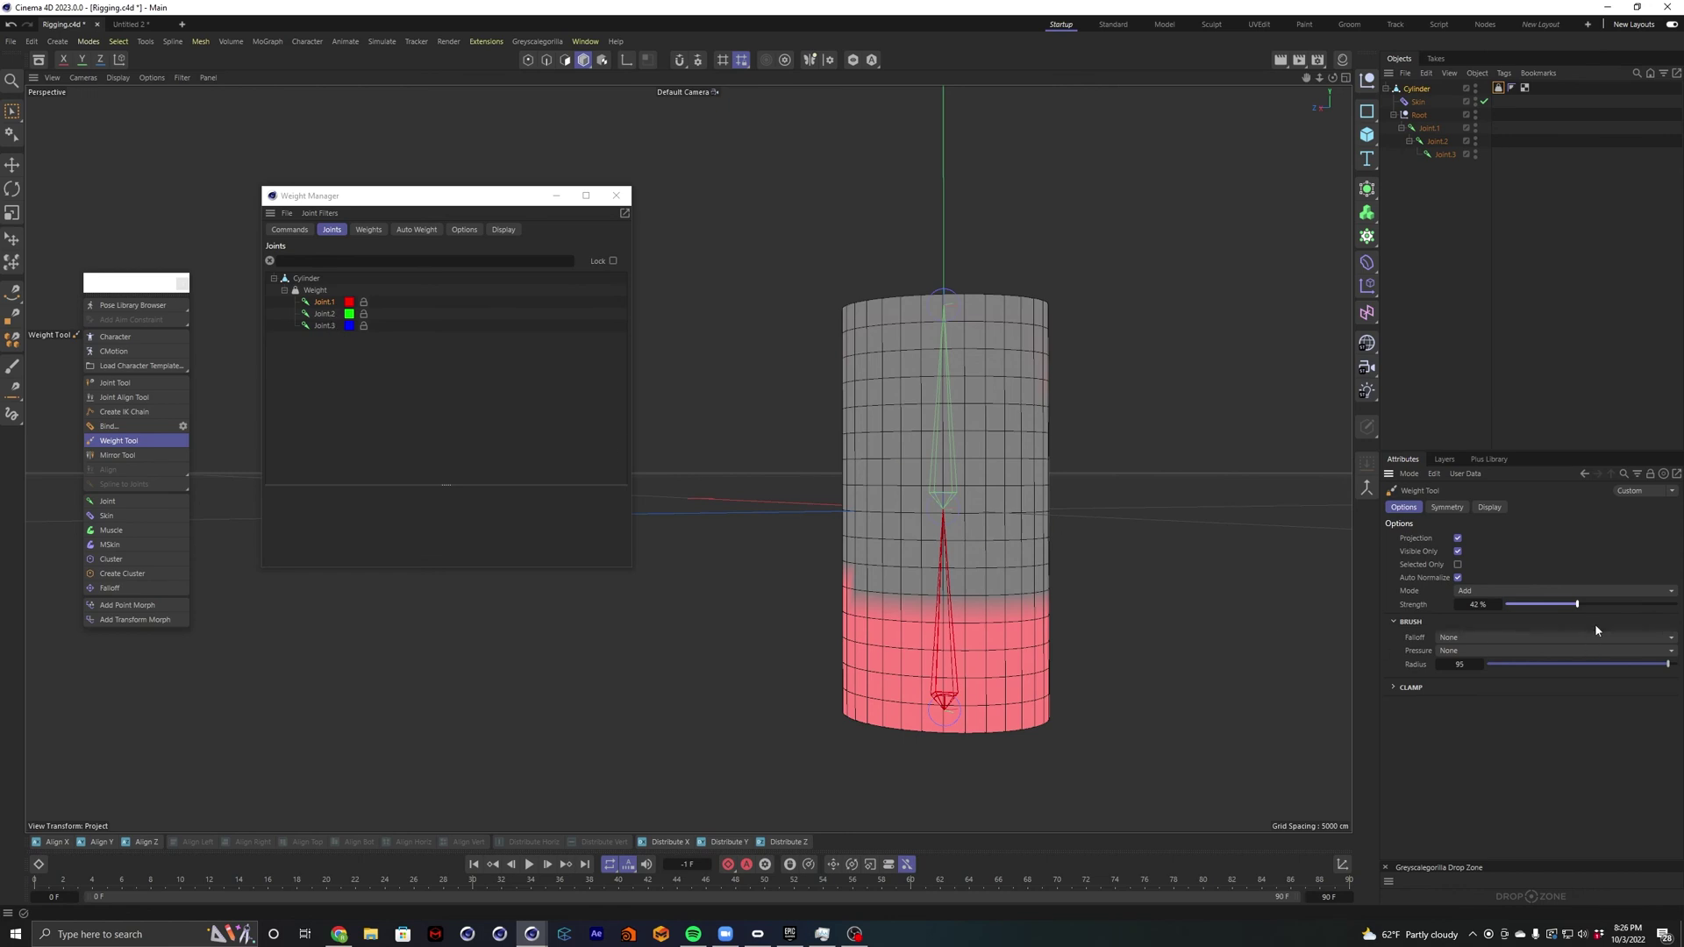
mouse_move(903, 602)
left_mouse_down()
mouse_move(807, 527)
mouse_move(1009, 619)
left_mouse_up()
Smooth Joint.2's weight boundary around the cylinder with the Weight Tool in Smooth mode at 100% strength.
left_click(325, 313)
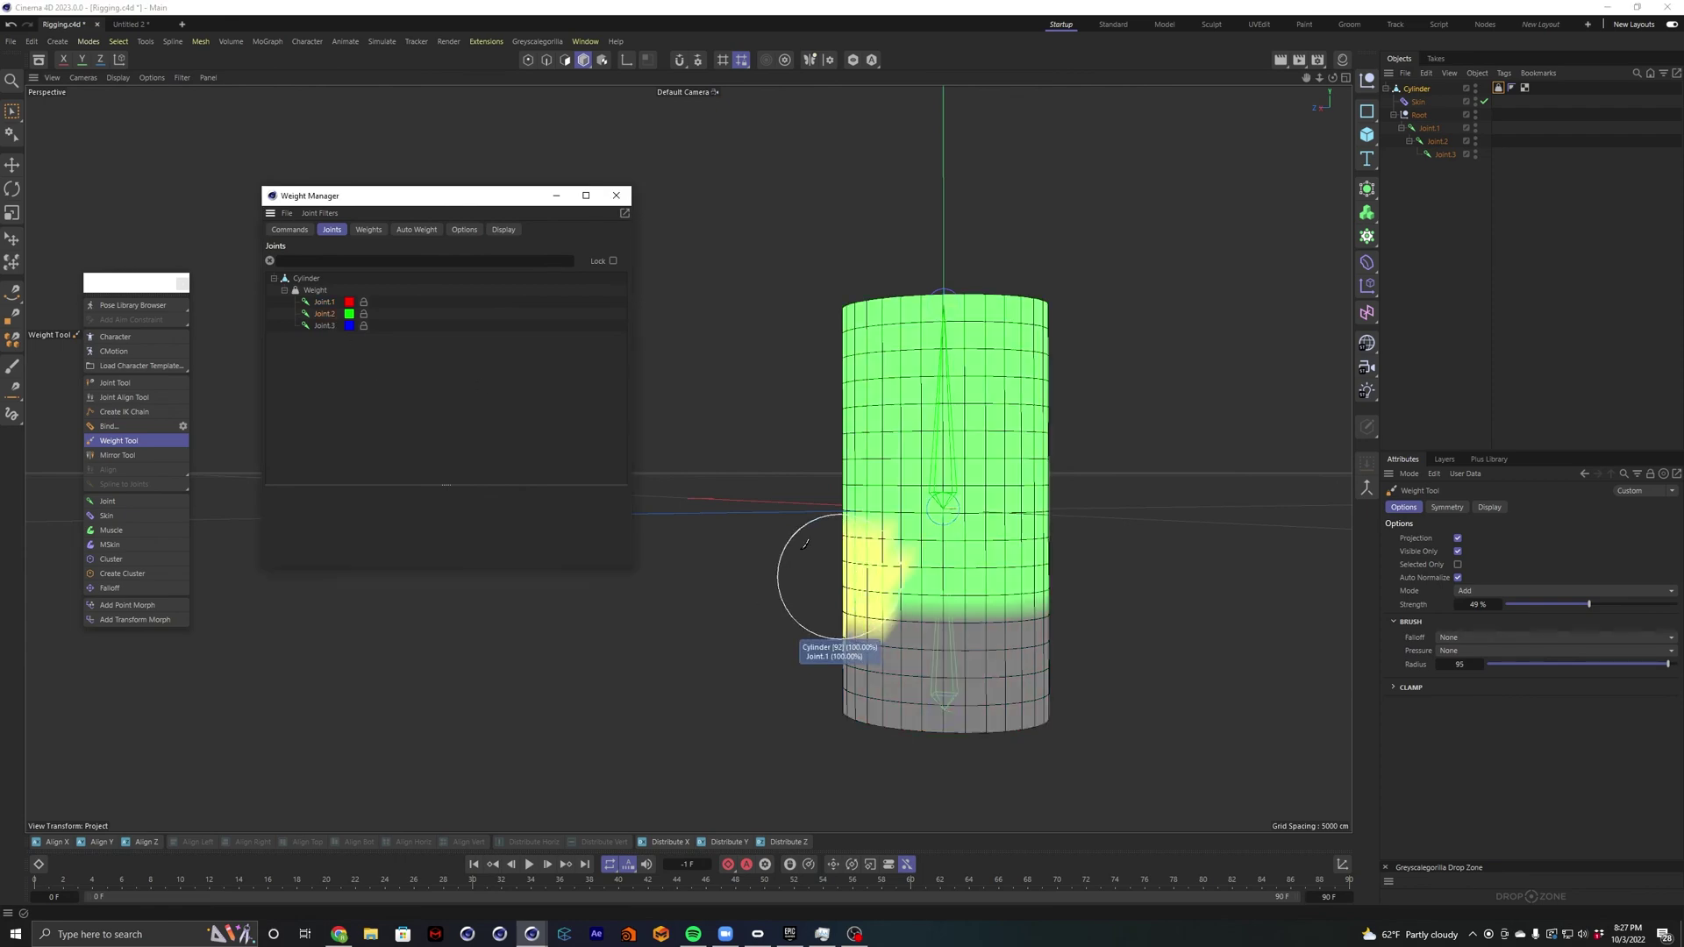
mouse_move(942, 553)
left_mouse_down("alt")
mouse_move(1165, 545)
mouse_move(1007, 581)
mouse_move(914, 581)
left_mouse_up("alt")
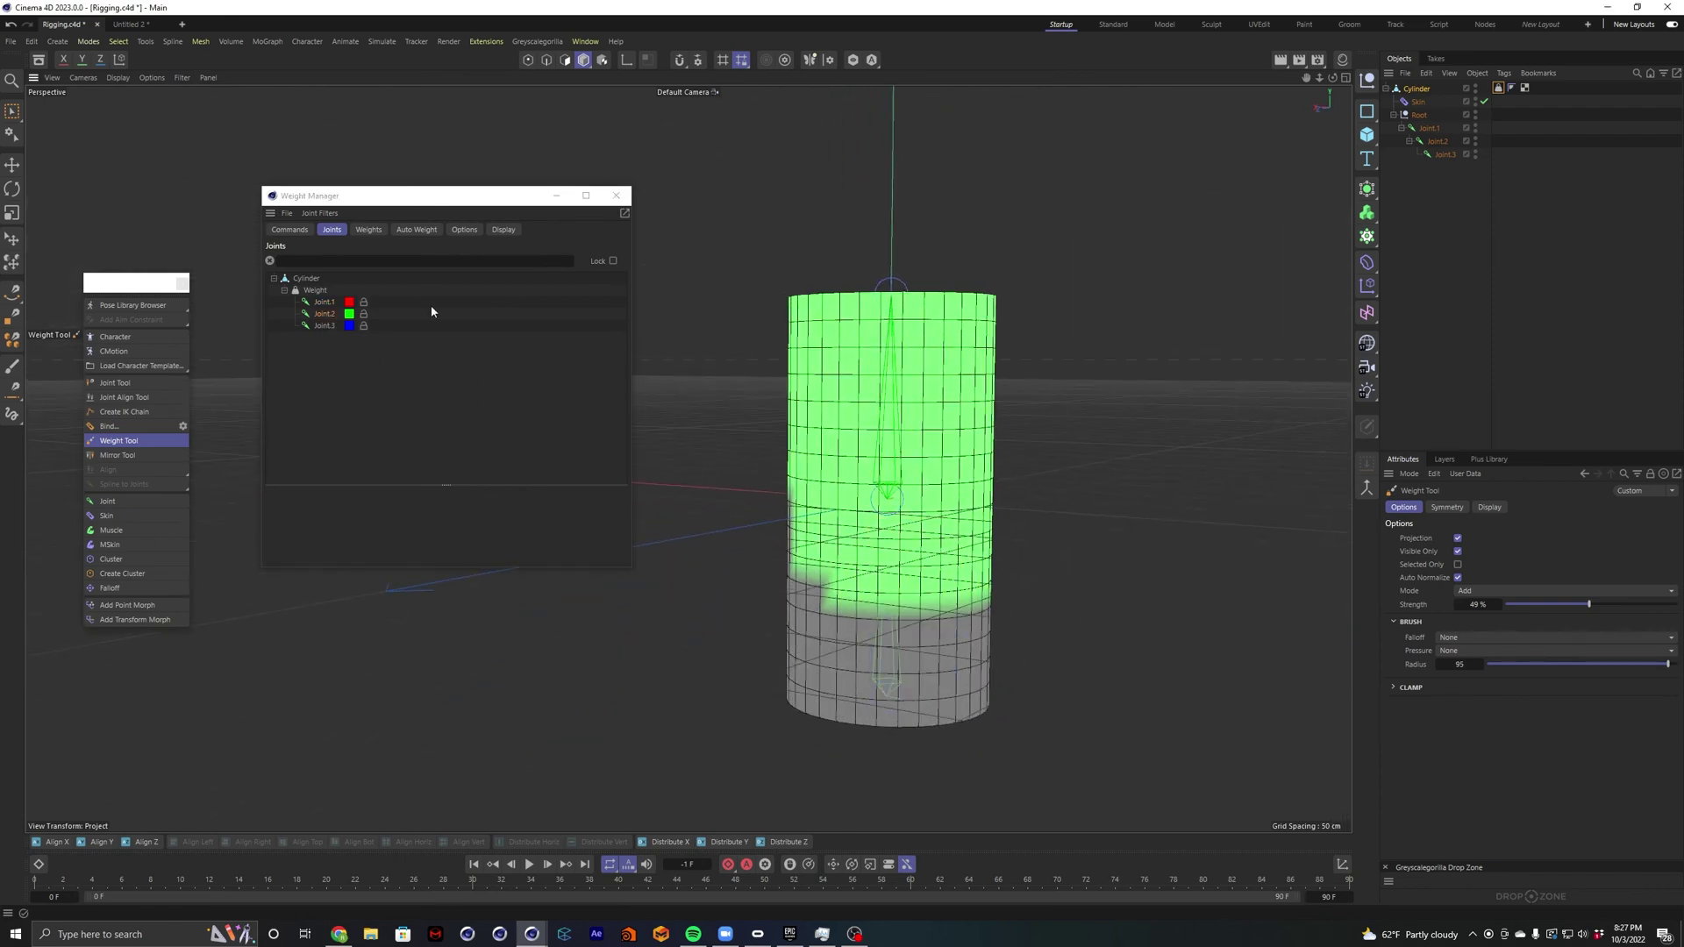
left_click(1475, 592)
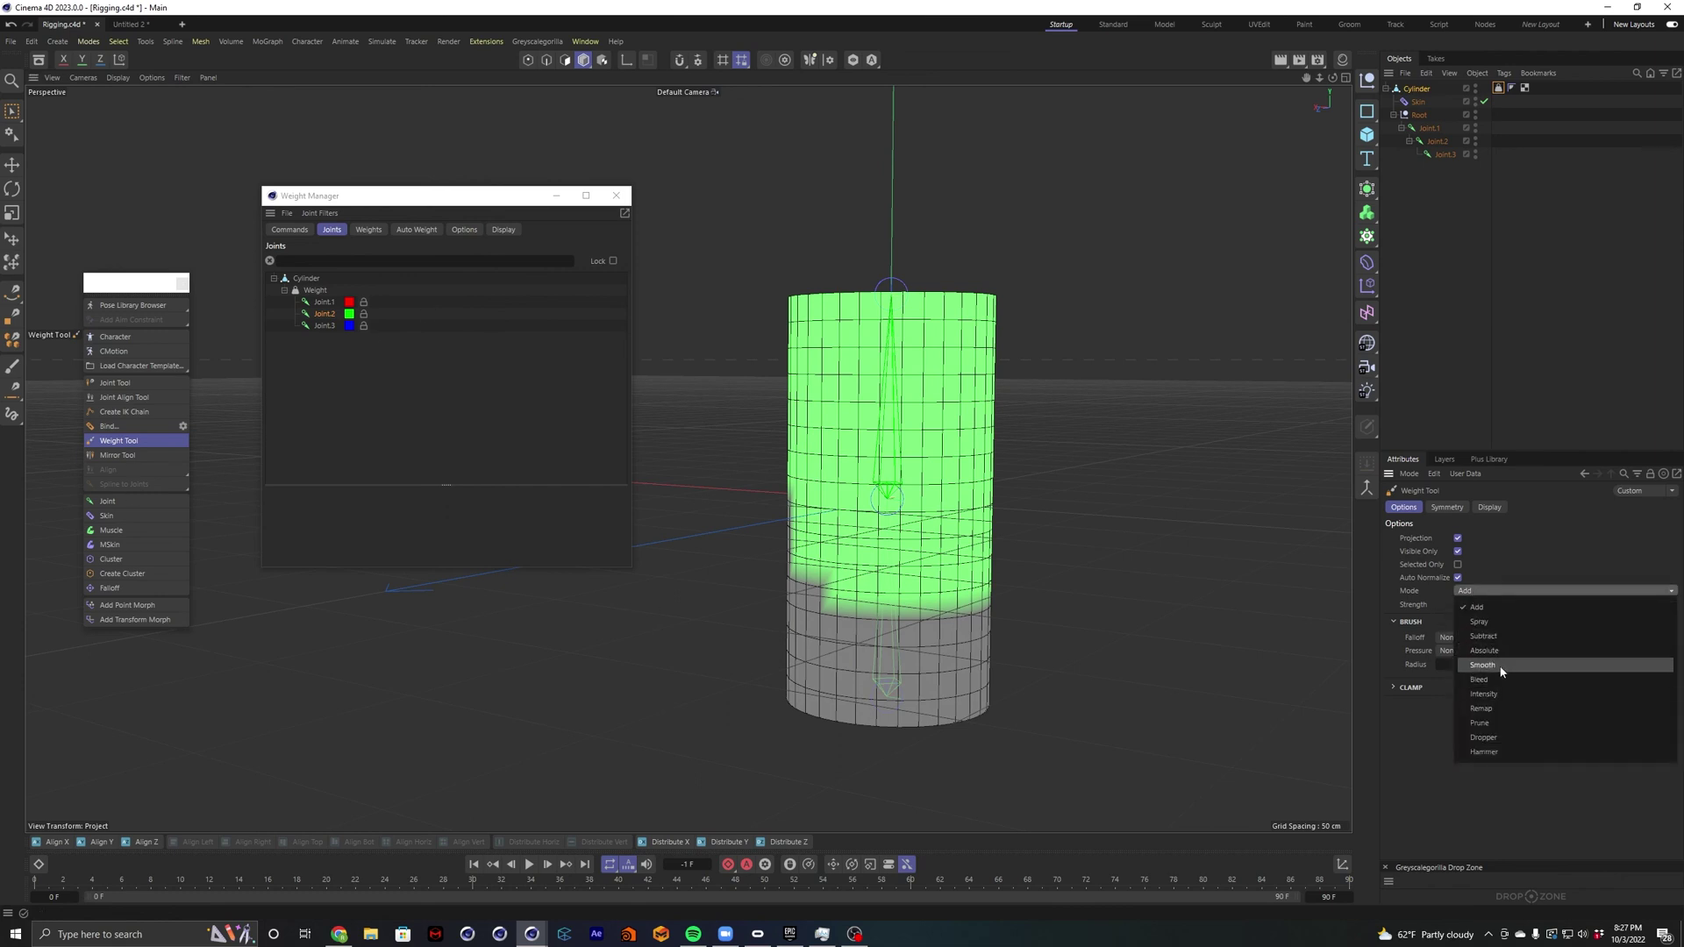
left_click(1483, 667)
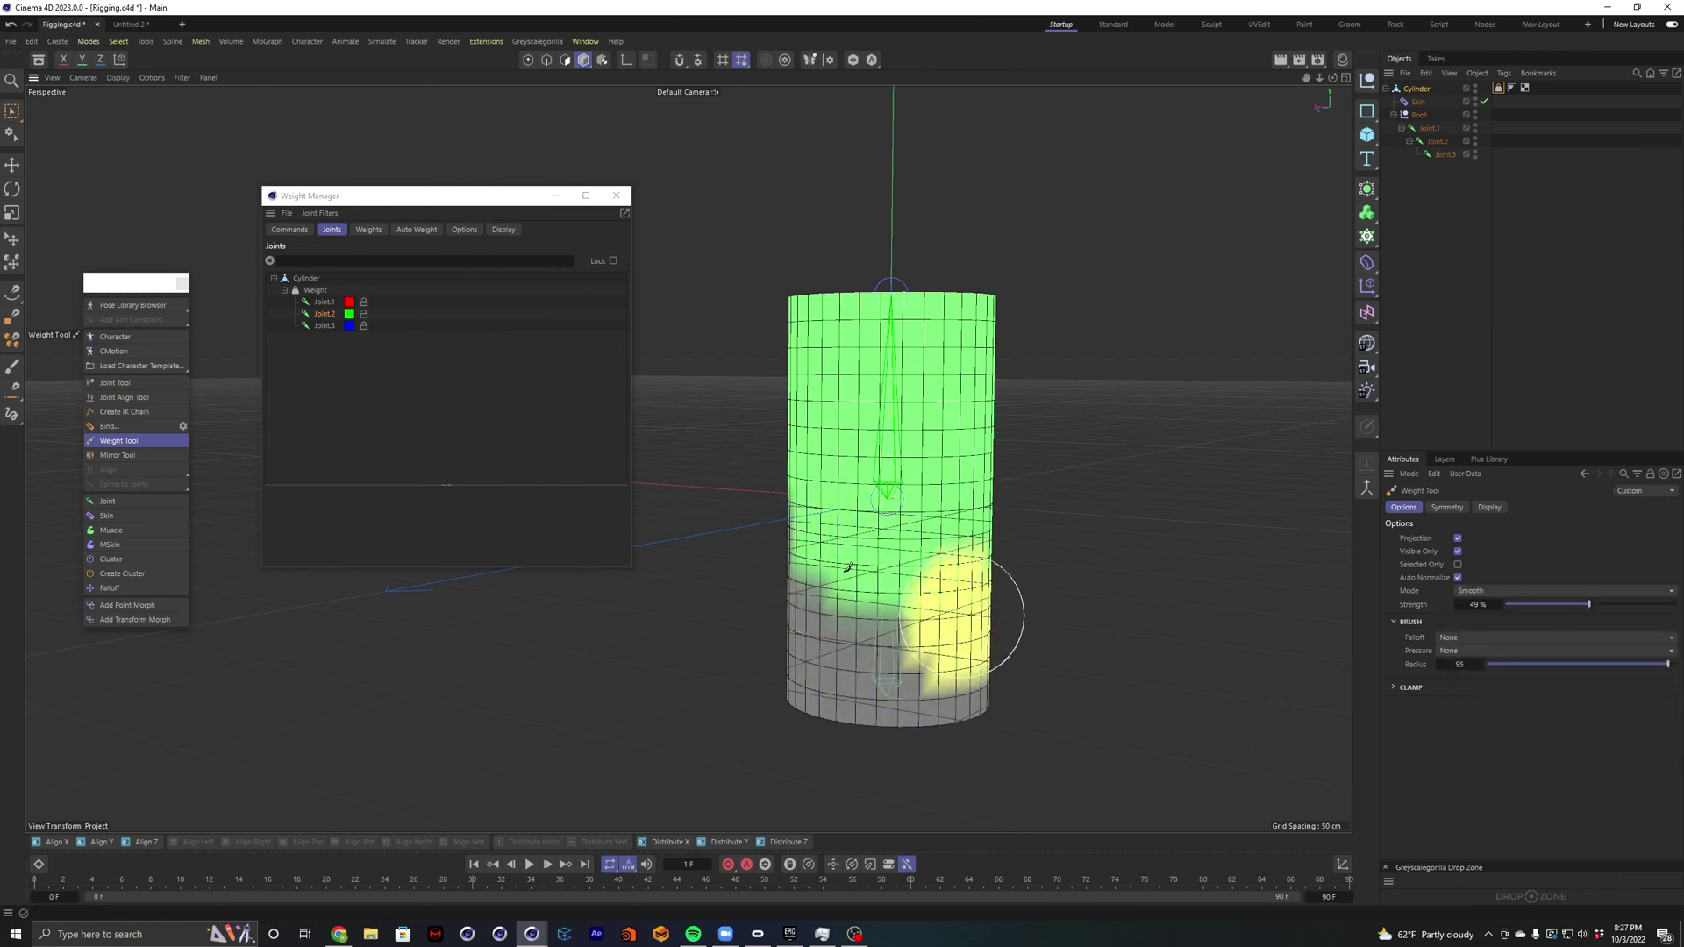
mouse_move(917, 577)
left_mouse_down("alt")
mouse_move(778, 535)
mouse_move(807, 544)
left_mouse_up("alt")
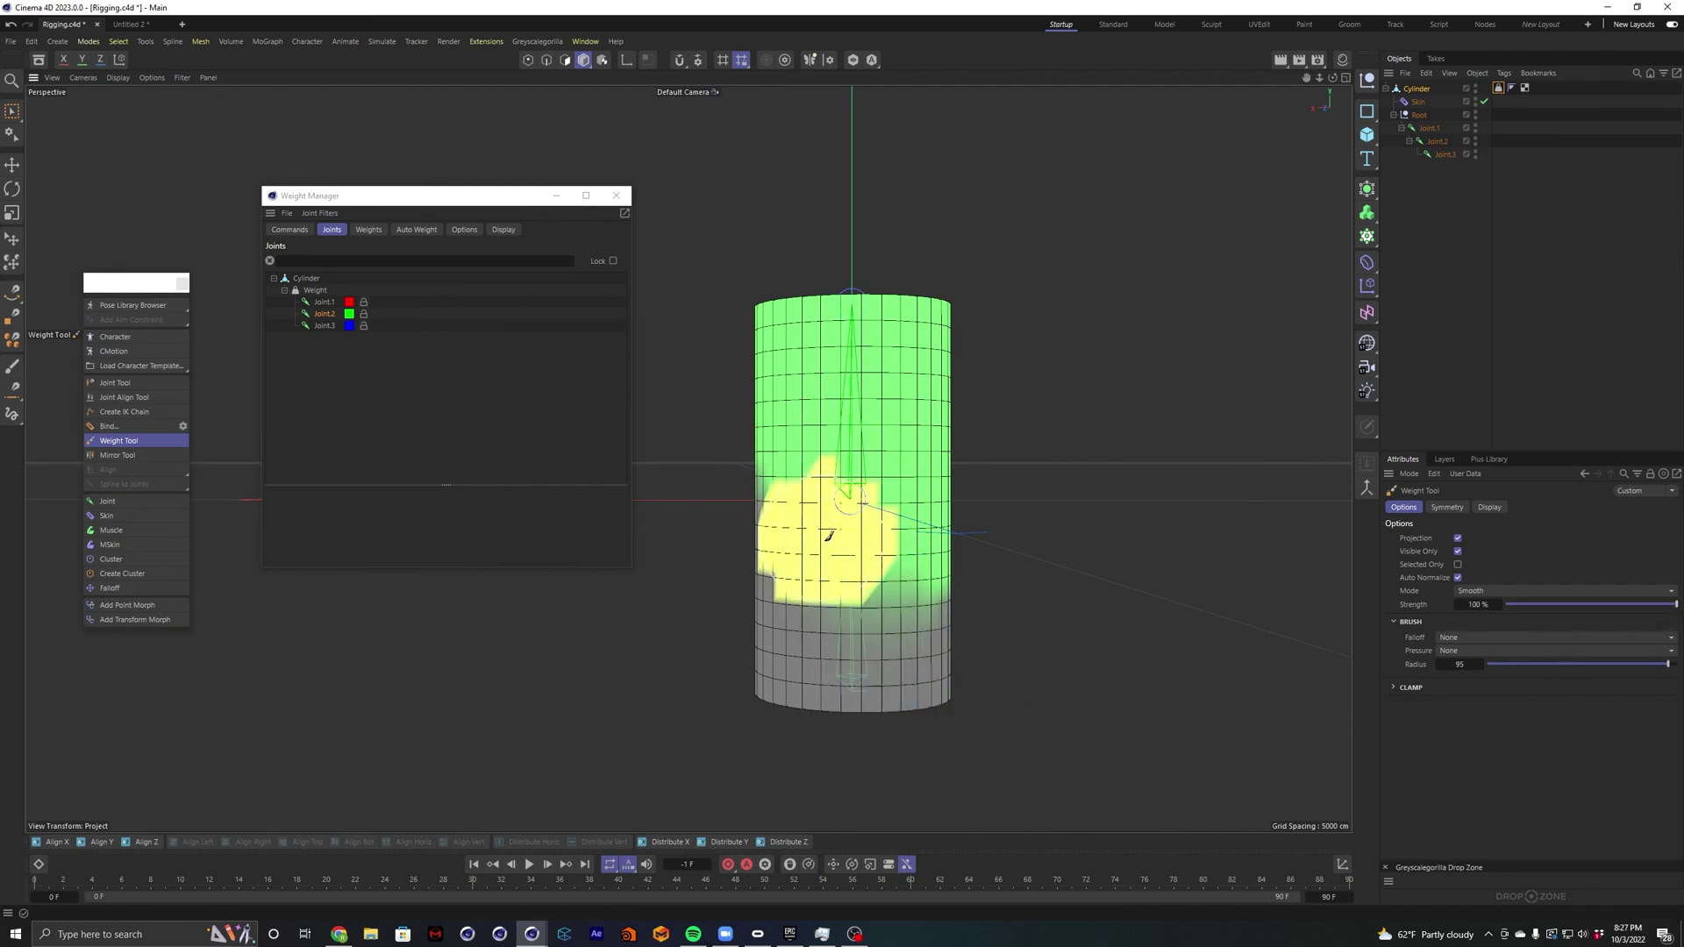
mouse_move(960, 568)
left_mouse_down("alt")
mouse_move(793, 555)
mouse_move(803, 566)
left_mouse_up("alt")
mouse_move(968, 561)
left_mouse_down("alt")
mouse_move(733, 577)
mouse_move(791, 670)
left_mouse_up("alt")
mouse_move(785, 570)
left_mouse_down()
mouse_move(809, 662)
mouse_move(716, 648)
left_mouse_up()
Rotate Joint.2 to bend the cylinder's upper half and test the painted weights.
left_click(1430, 128)
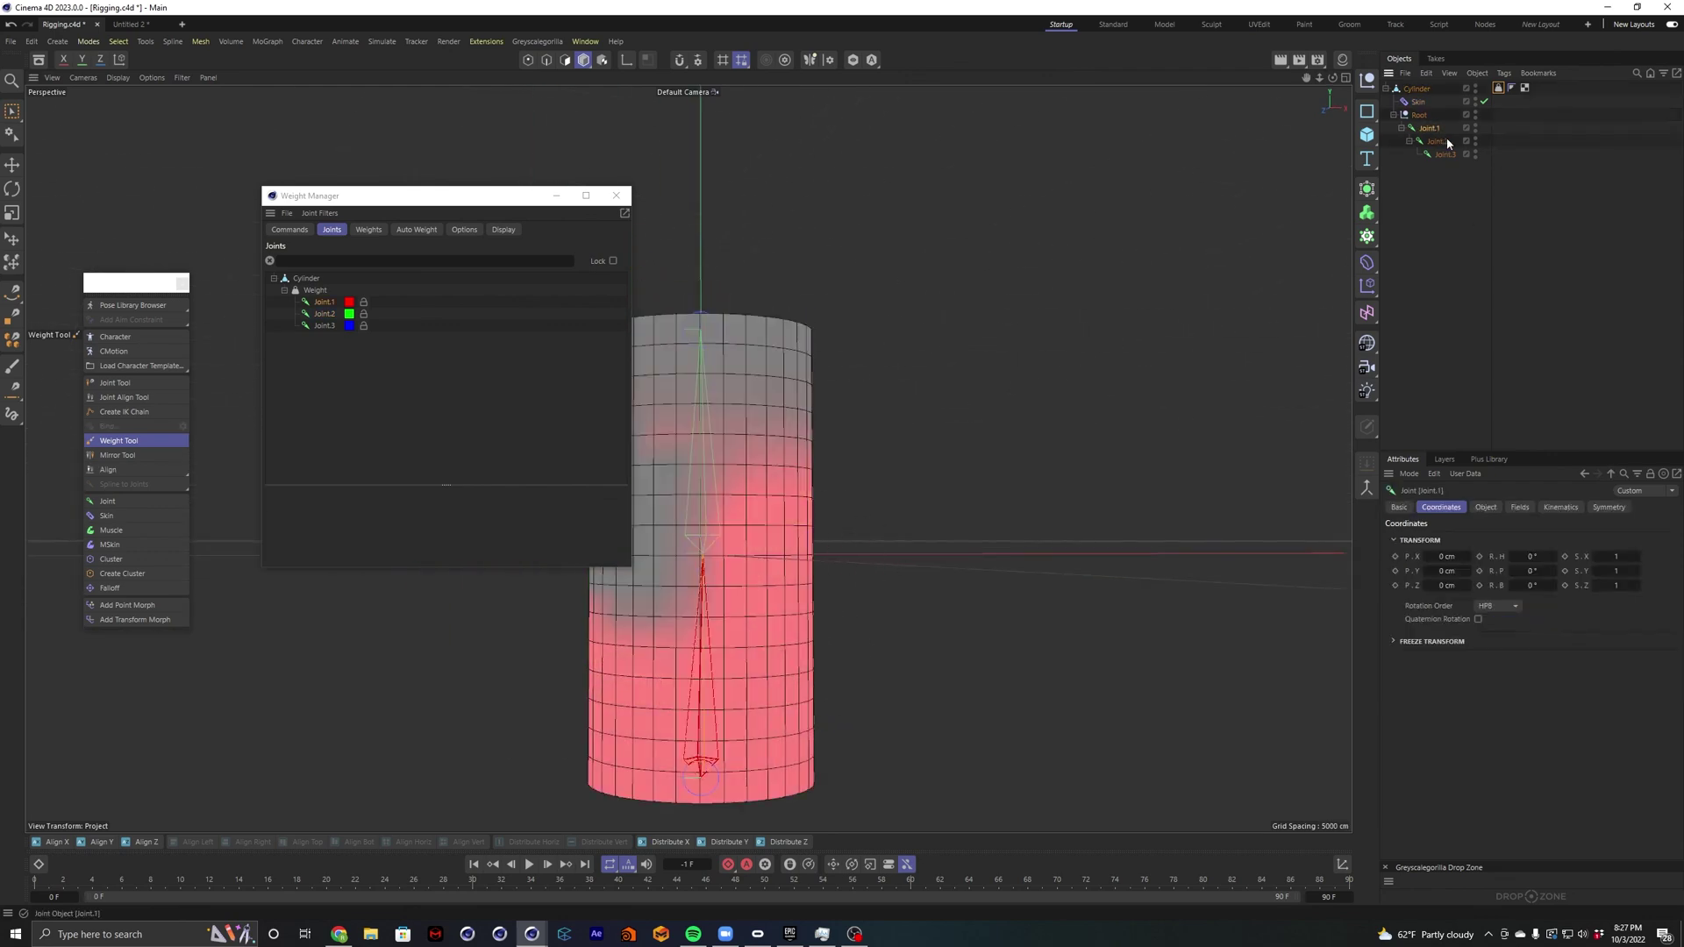
key("r")
left_click(1437, 141)
left_click_drag(772, 502, 819, 564)
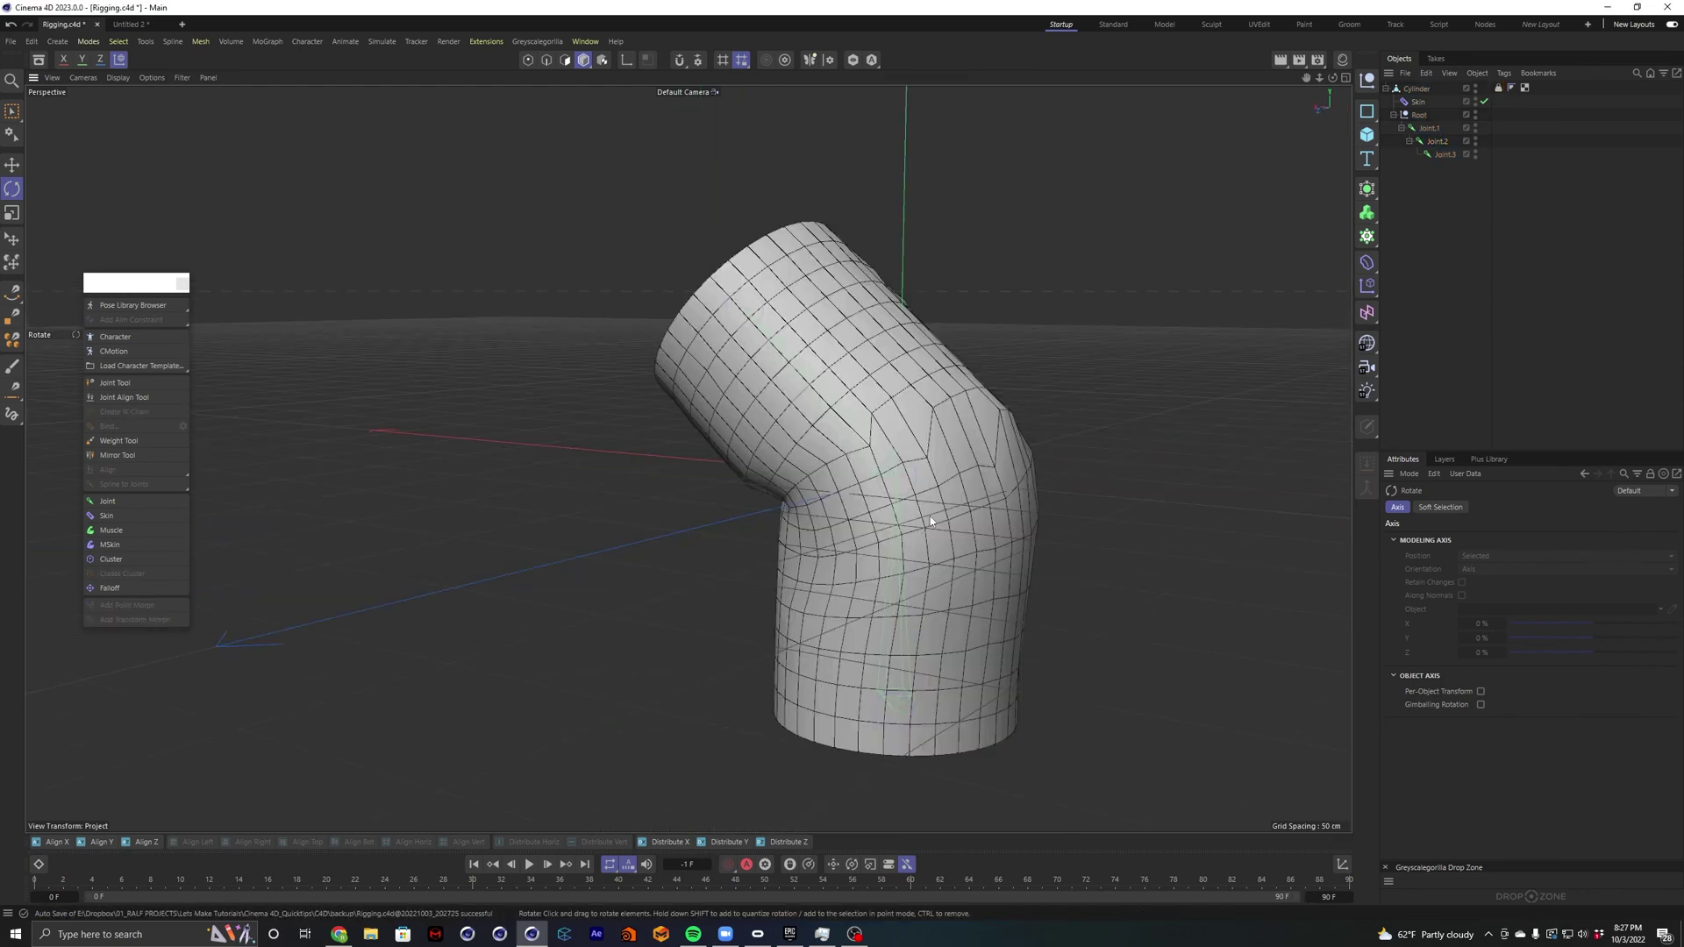
Show the properties of the Skin deformer and the cylinder's Weight tag.
left_click(1416, 103)
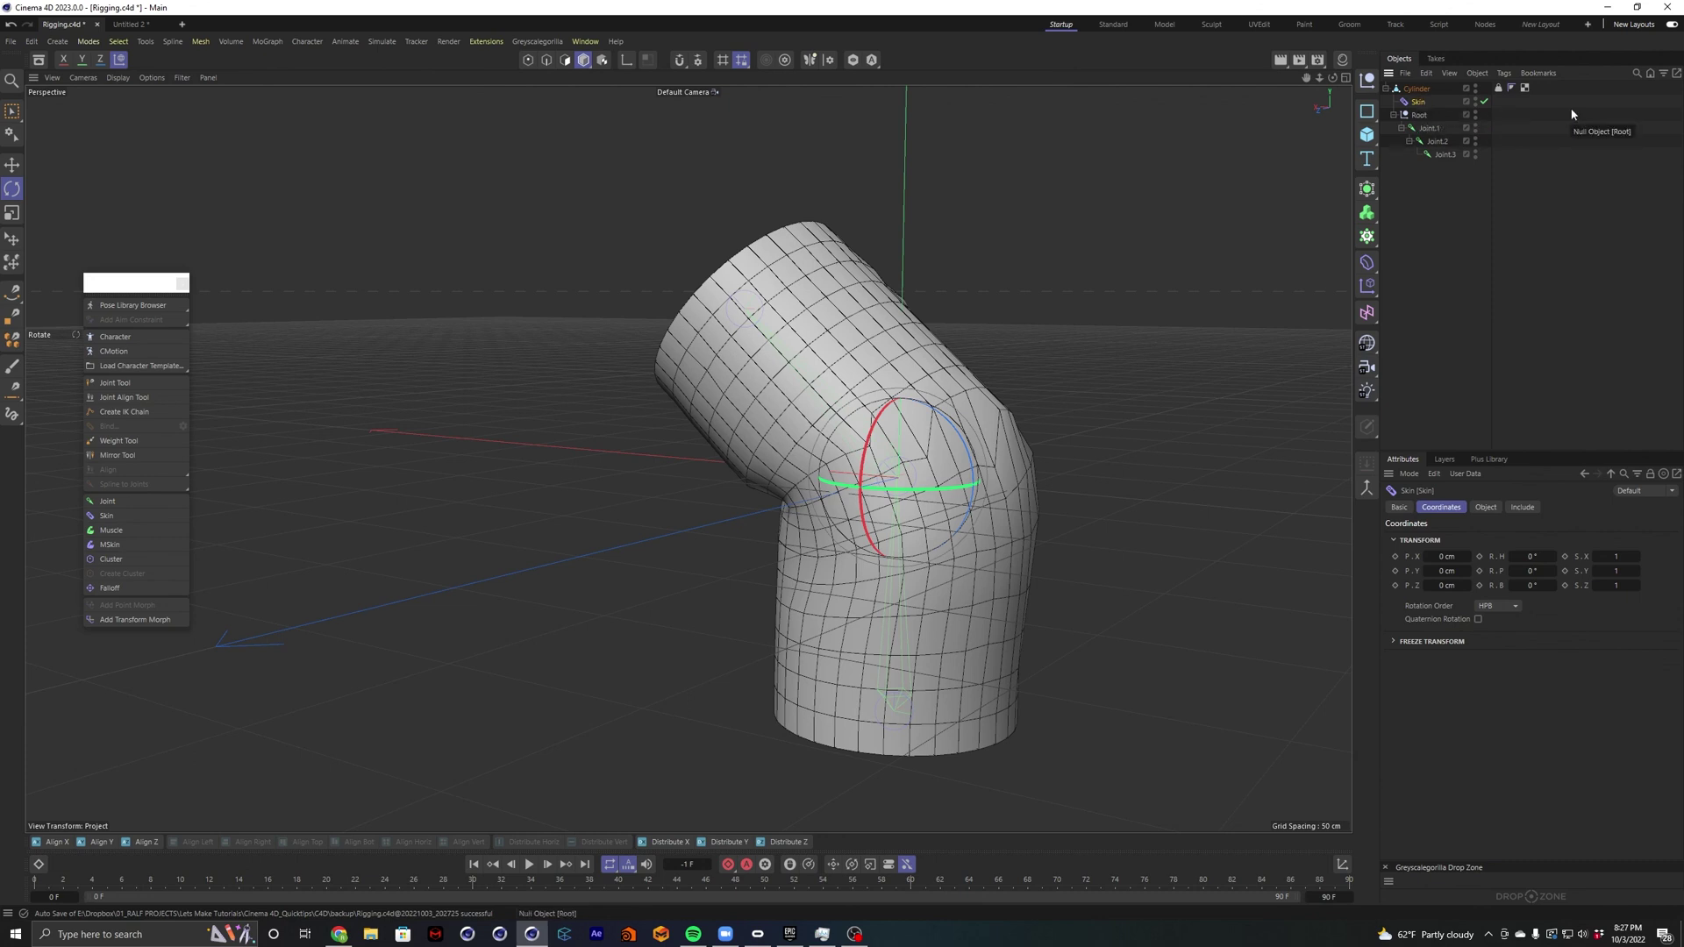
left_click(1499, 88)
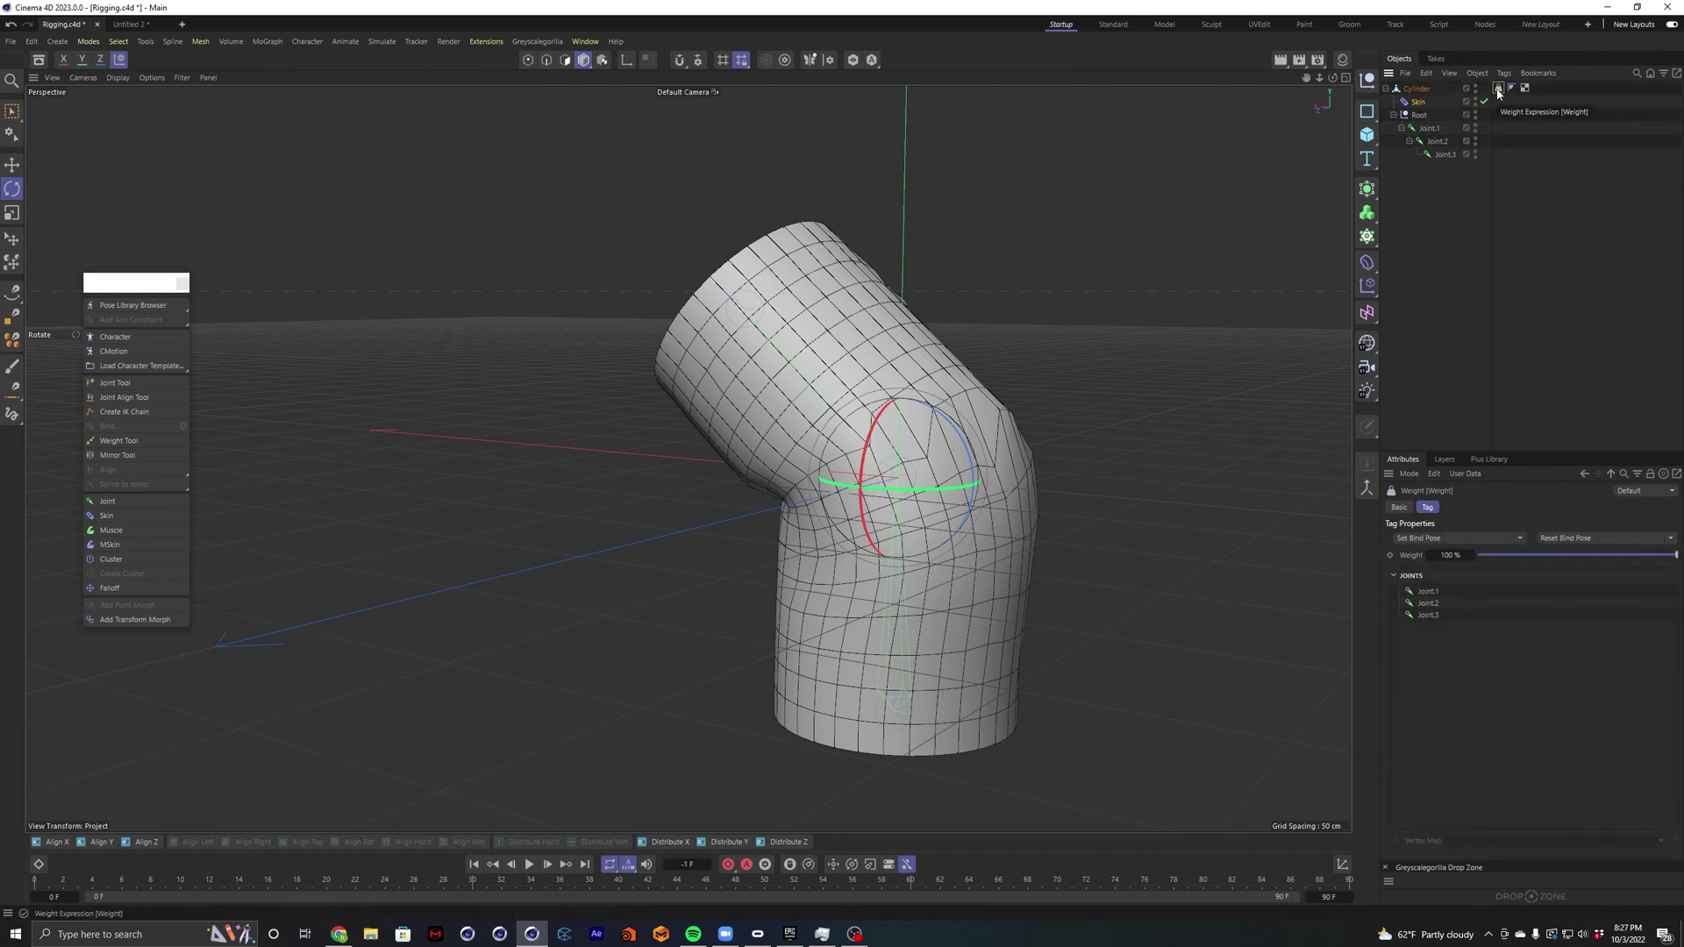